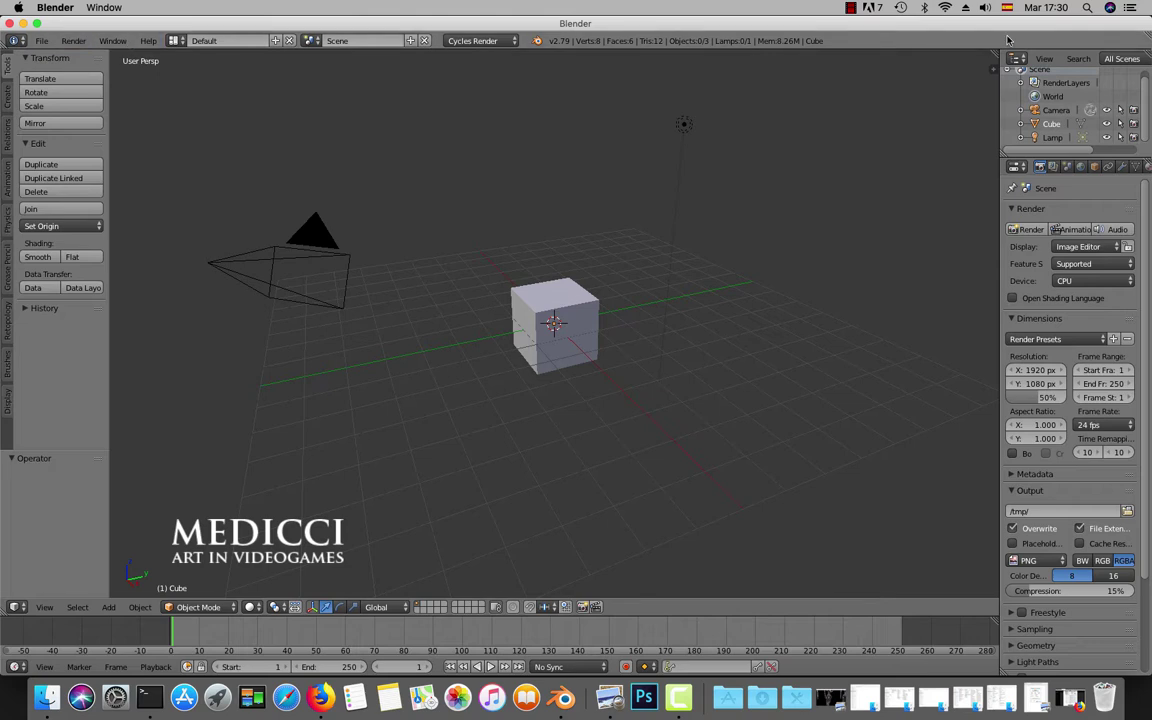
- Widen the Outliner and Properties areas into the 3D viewport and make the Outliner taller
left_click(42, 40)
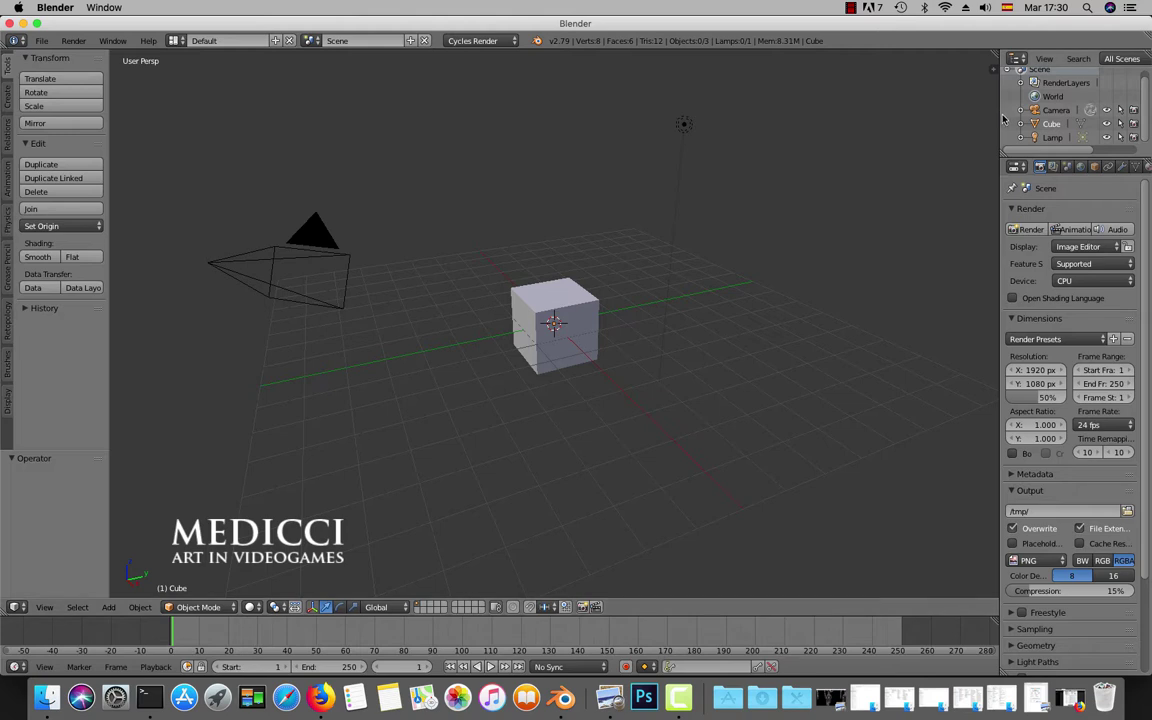
left_click_drag(998, 117, 868, 125)
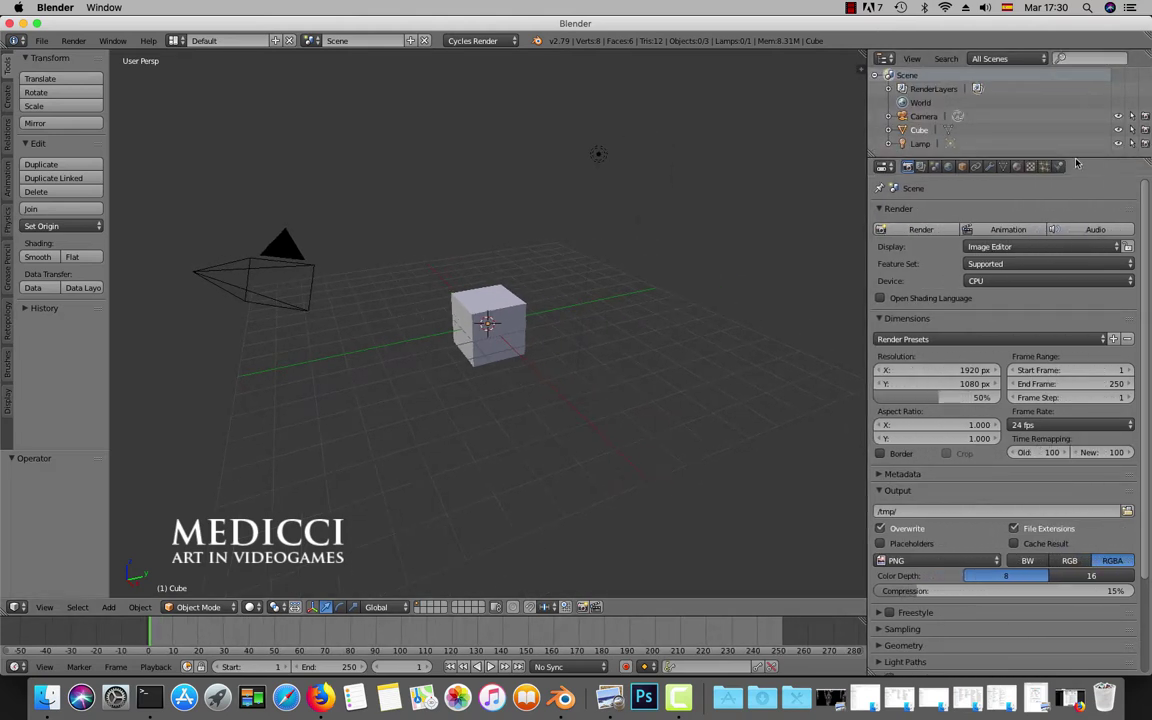
left_click_drag(1077, 163, 1077, 212)
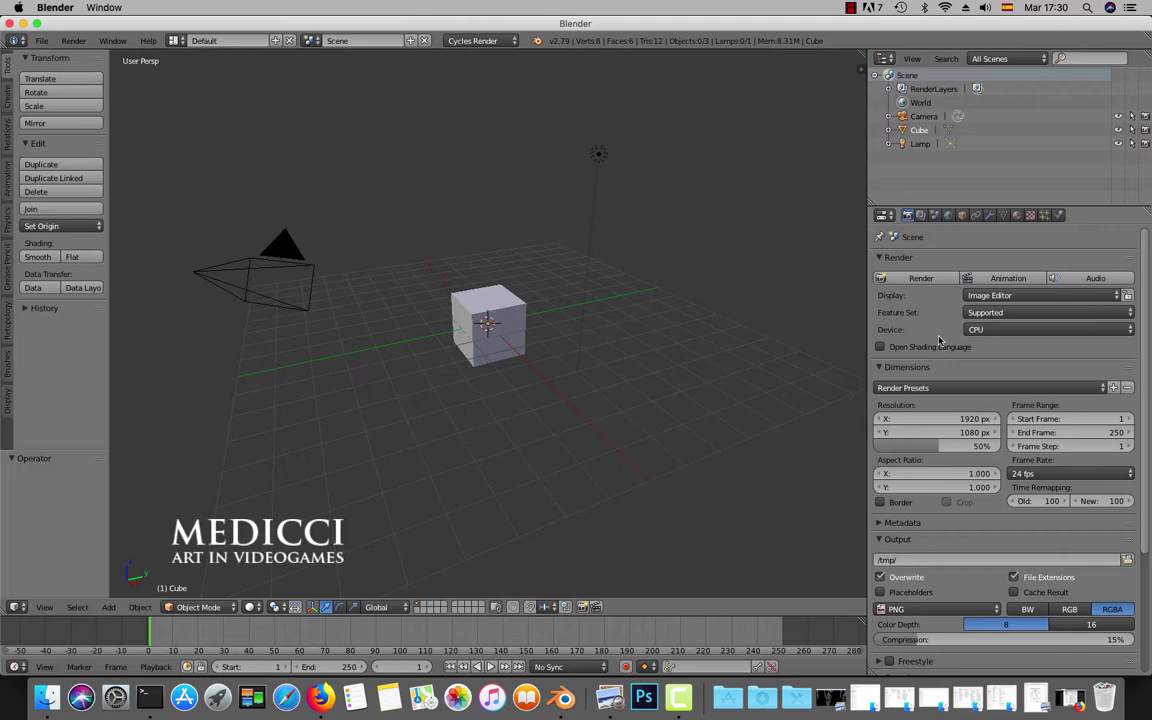
- Look through the scene, world, object, modifier, mesh data and material properties, and return to the render settings
left_click(940, 216)
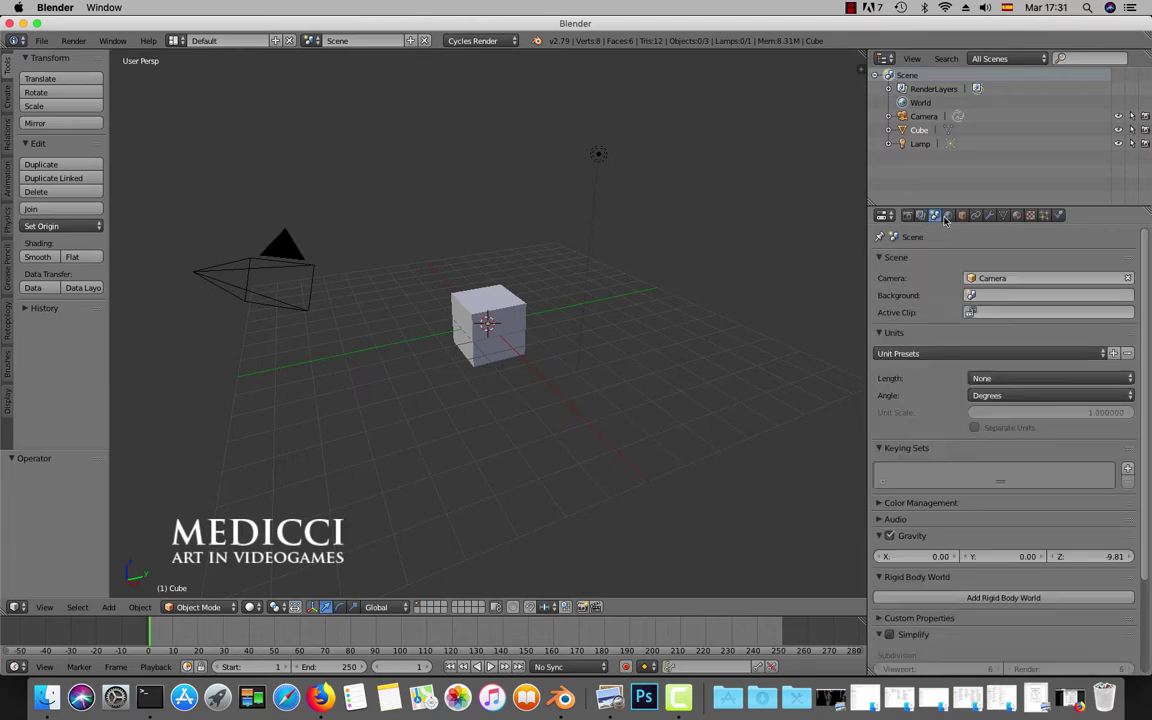
left_click(949, 216)
left_click(962, 216)
left_click(990, 216)
left_click(1003, 216)
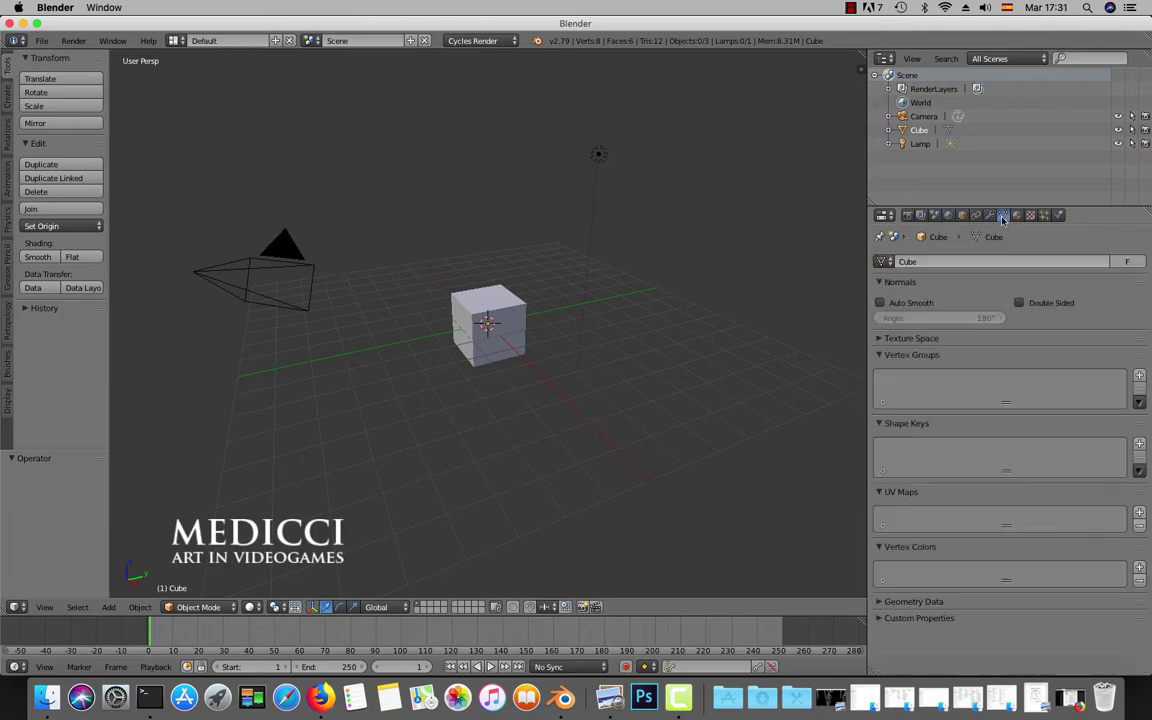
left_click(1017, 216)
left_click(1003, 216)
left_click(990, 216)
left_click(910, 217)
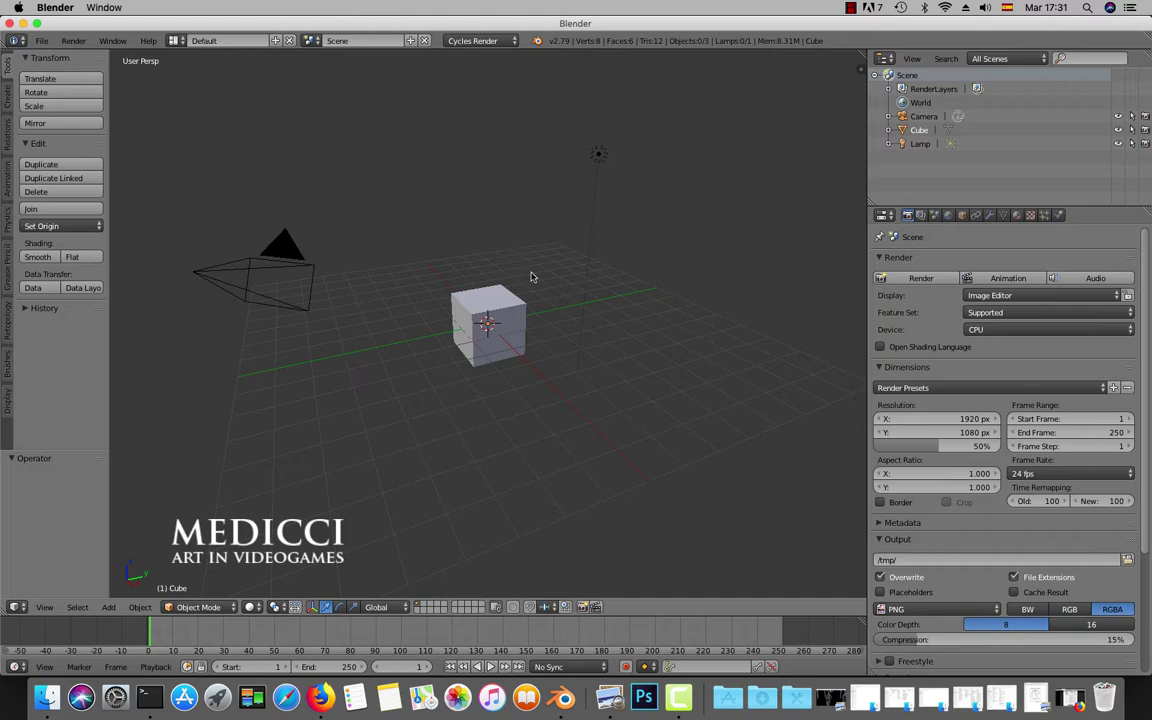
- Examine the default cube, camera and lamp from several angles and distances in the 3D viewport
middle_click_drag(502, 291, 805, 291)
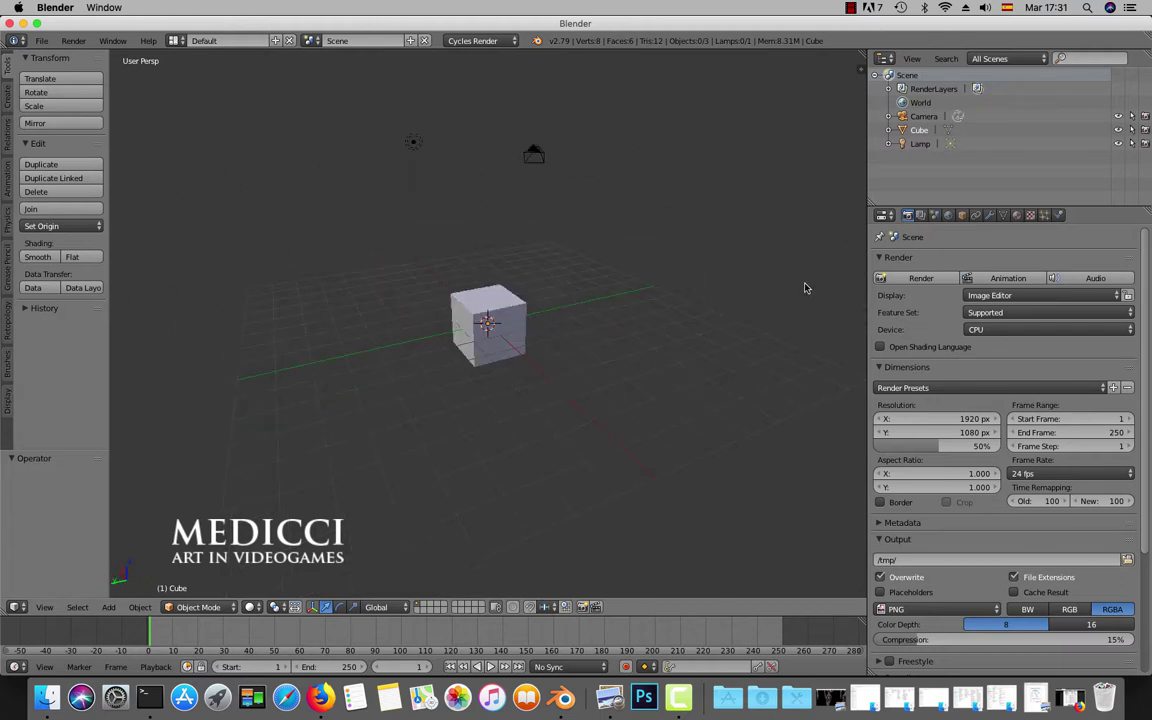
middle_click_drag(645, 290, 617, 257, "shift")
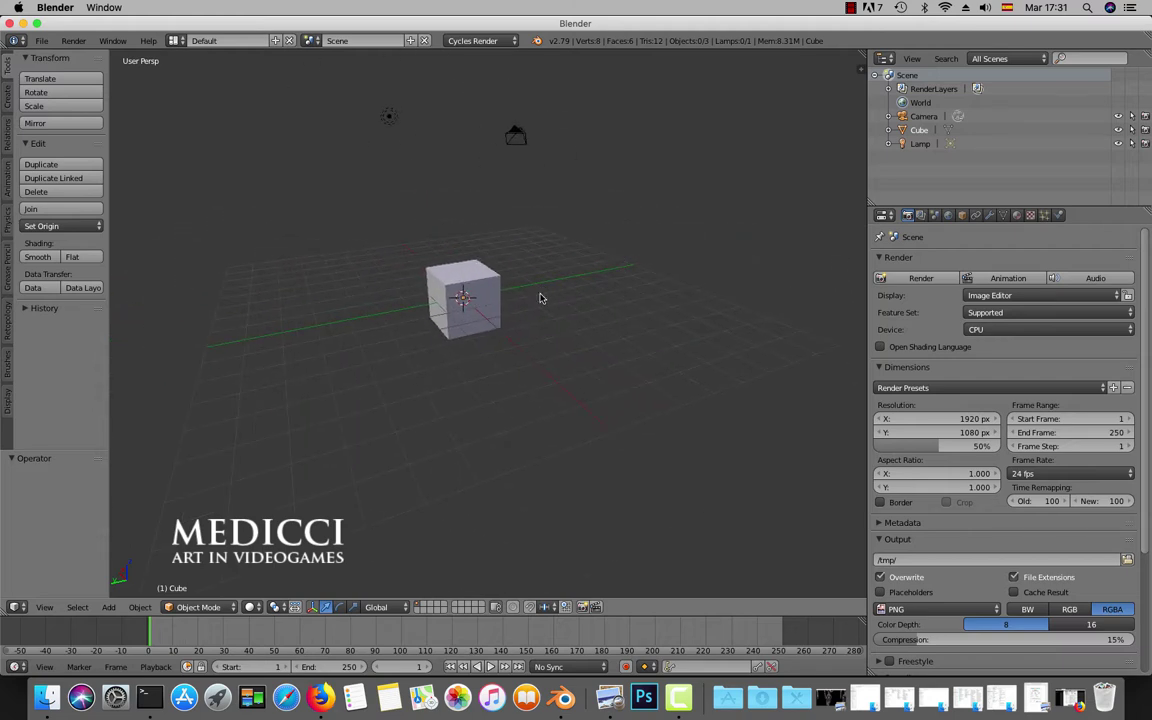
scroll(537, 318, "up", 10)
scroll(537, 317, "down", 8)
scroll(535, 317, "down", 6)
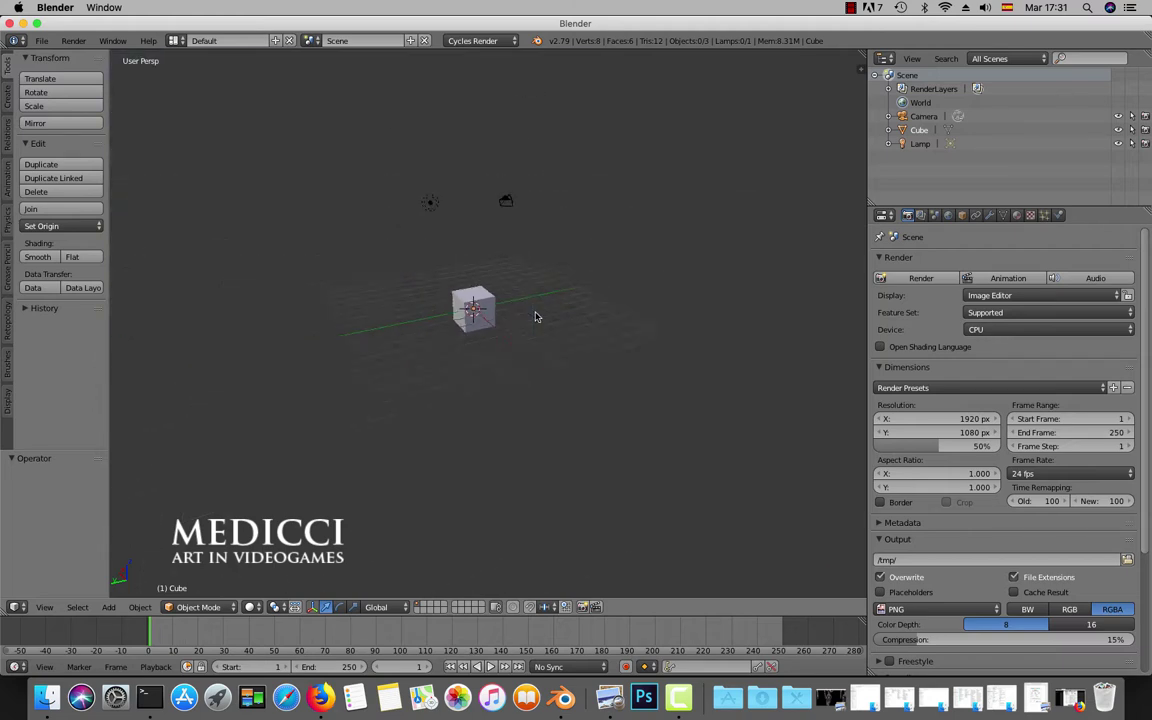
scroll(535, 317, "up", 8)
scroll(535, 316, "up", 4)
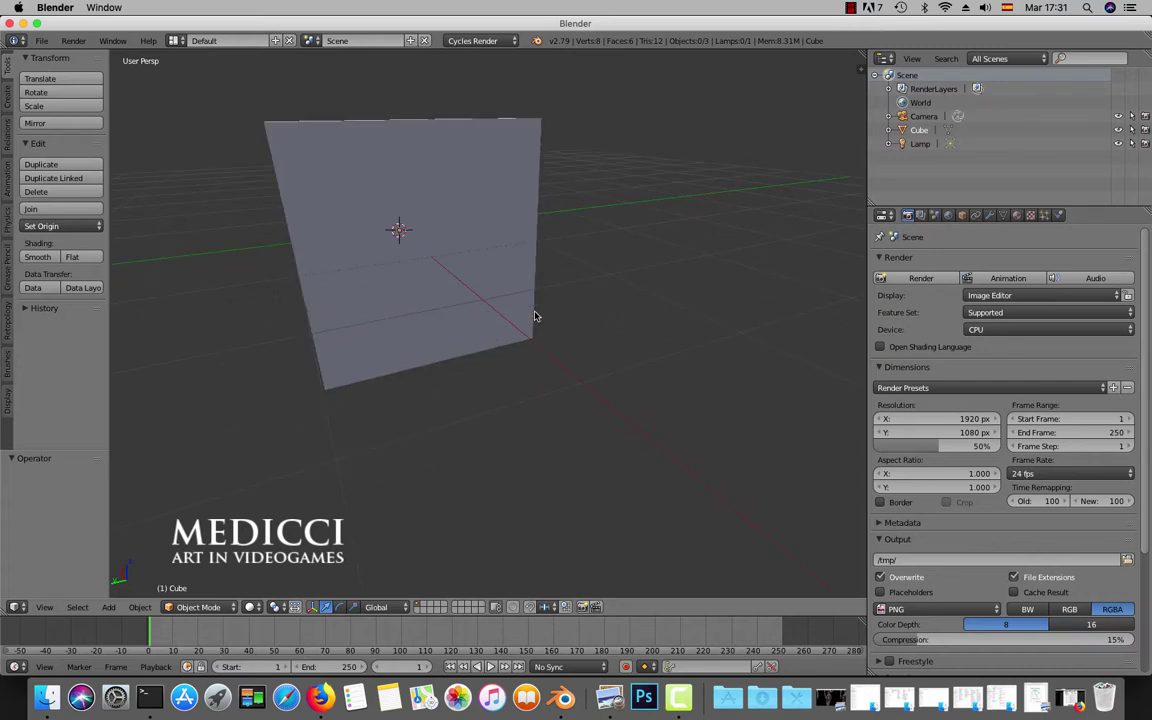
scroll(535, 312, "down", 6)
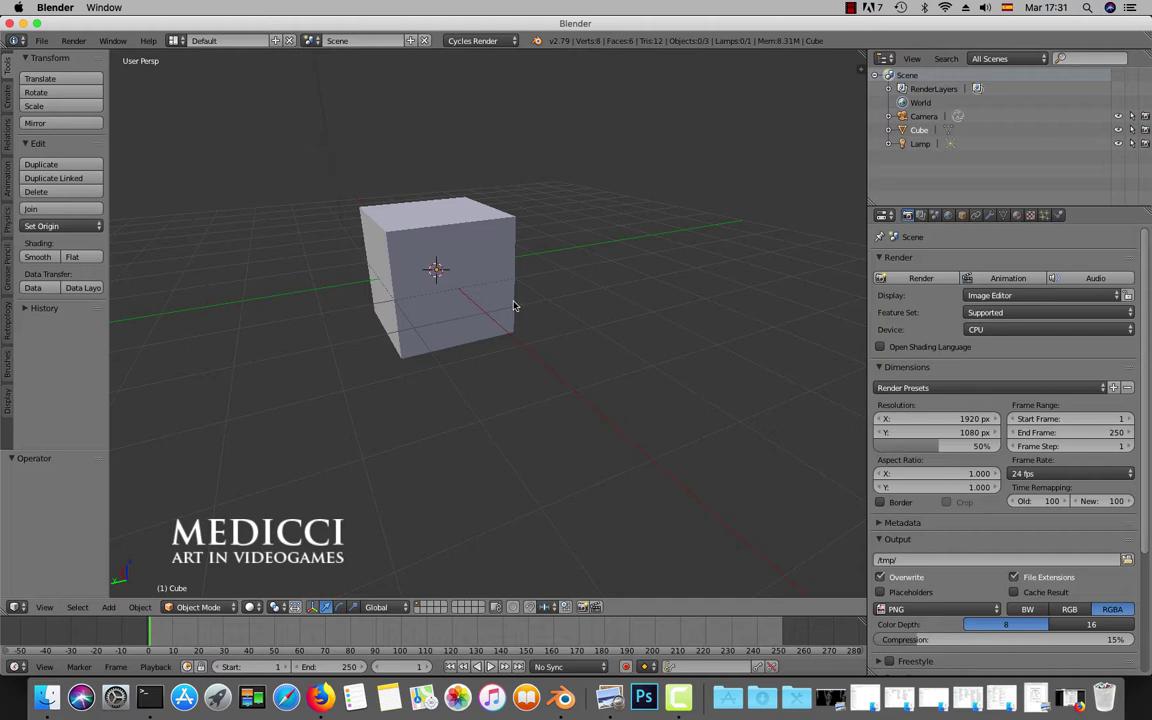
middle_click_drag(403, 258, 540, 289)
middle_click_drag(433, 290, 542, 297)
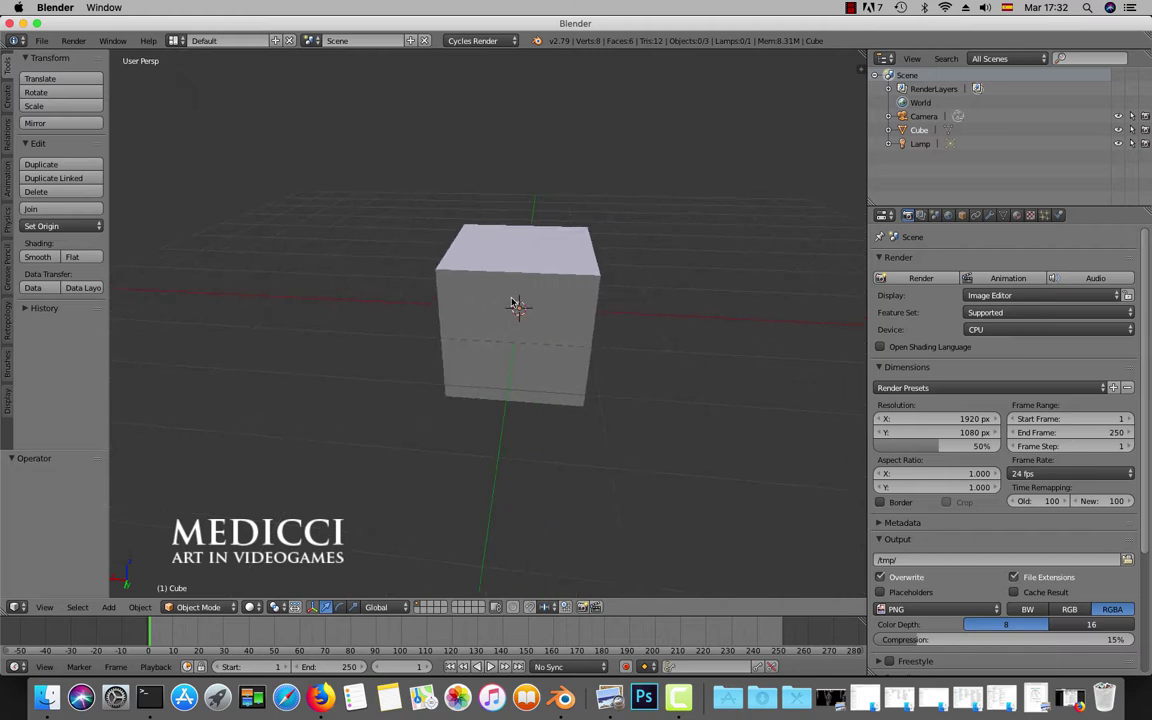
scroll(563, 293, "down", 5)
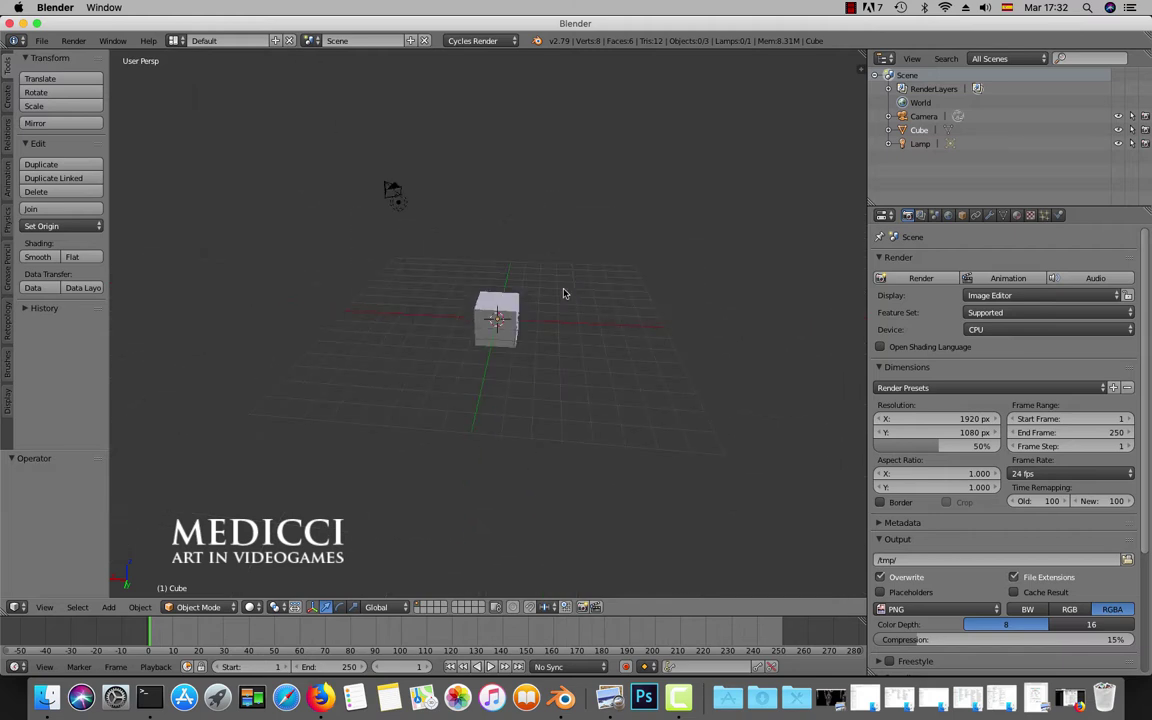
scroll(565, 291, "up", 2)
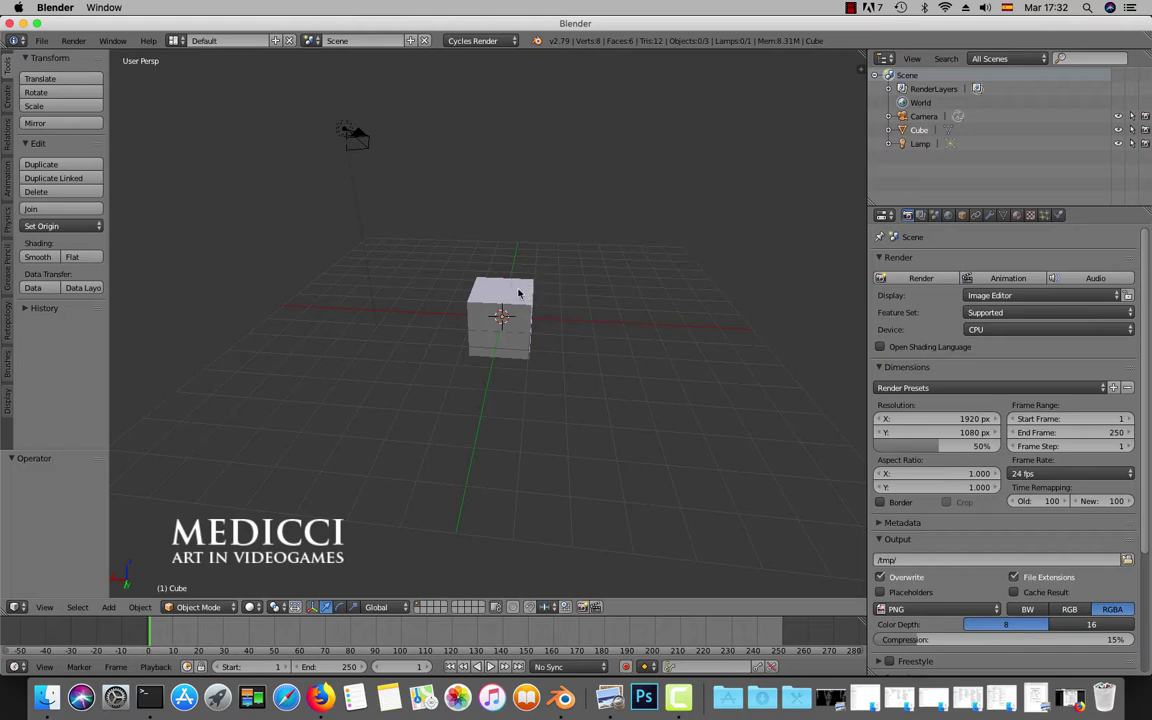
- Select the cube and the camera one after the other in the 3D viewport
right_click(519, 300)
right_click(357, 138)
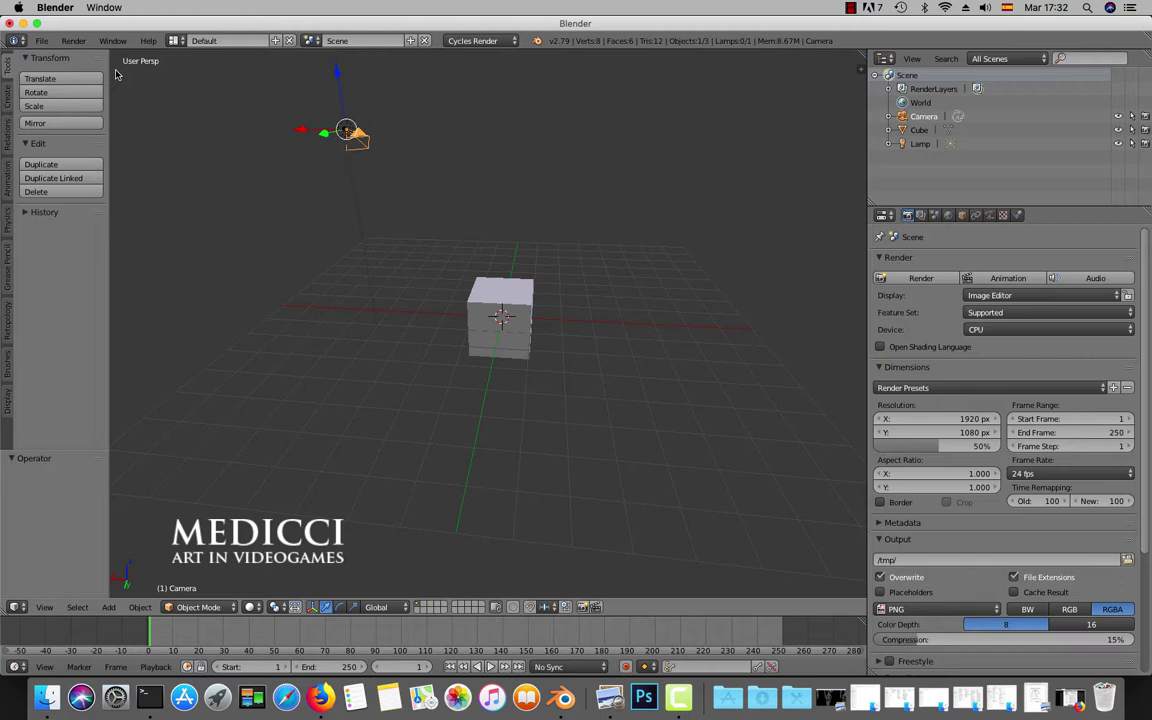
- Try the Right option for Select With in the input preferences, restore it to Left, and close the preferences
left_click(44, 45)
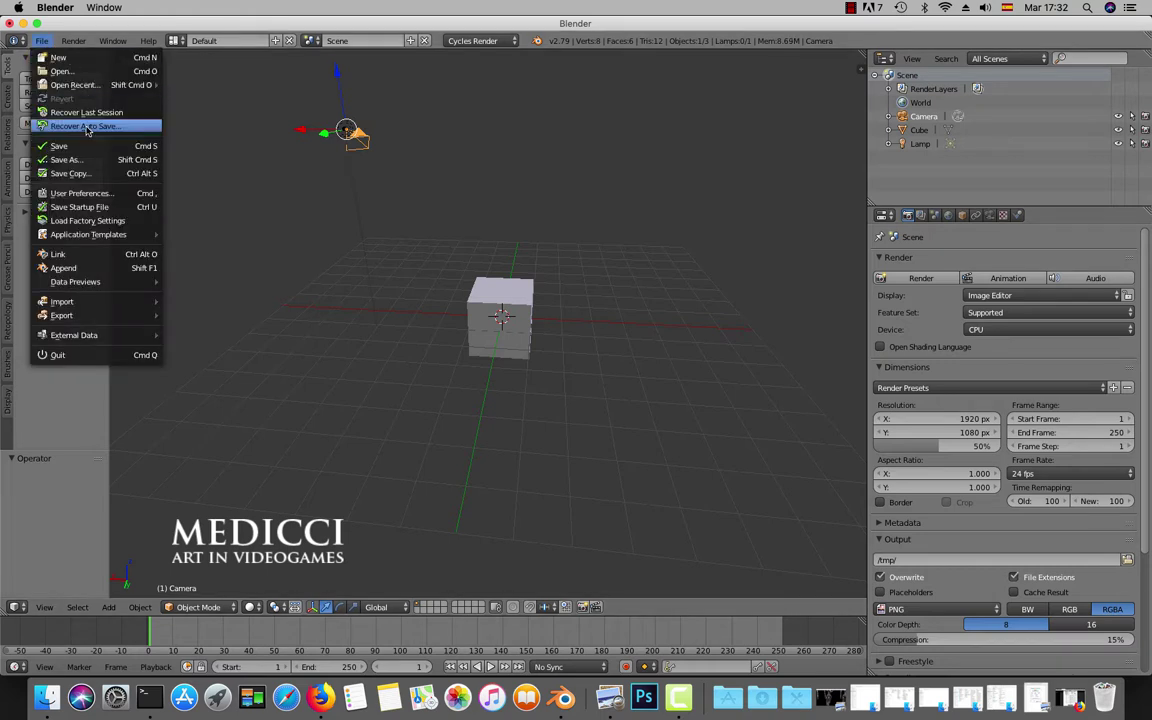
left_click(94, 199)
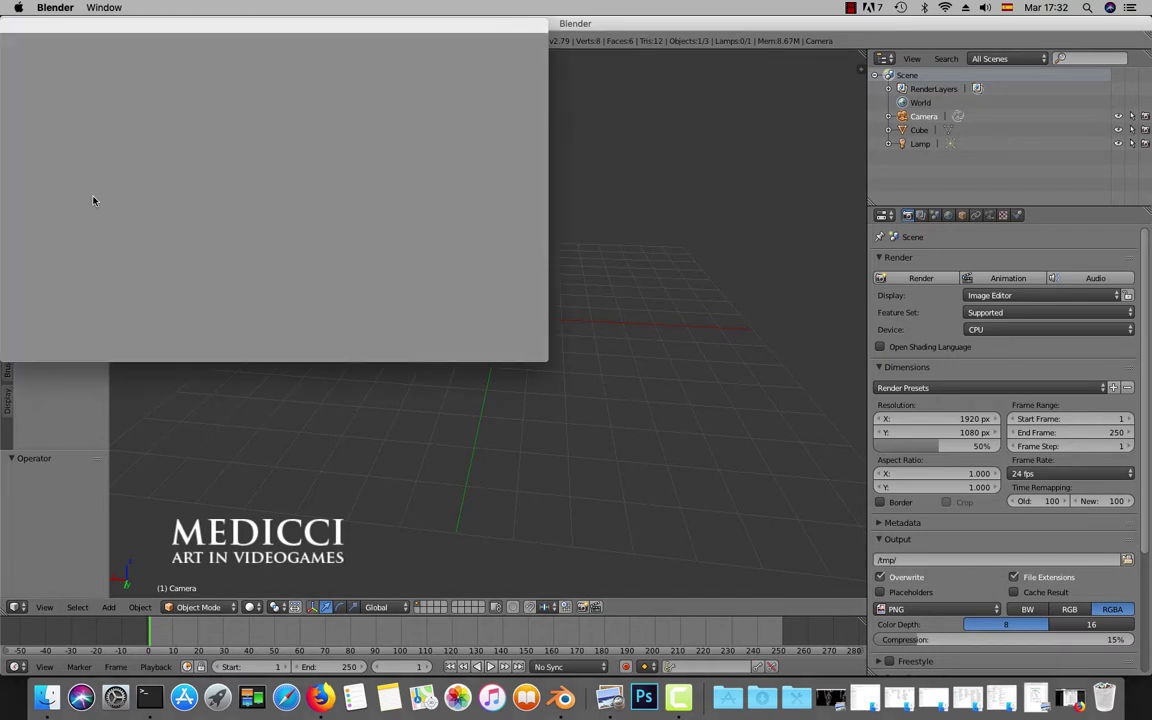
left_click(202, 50)
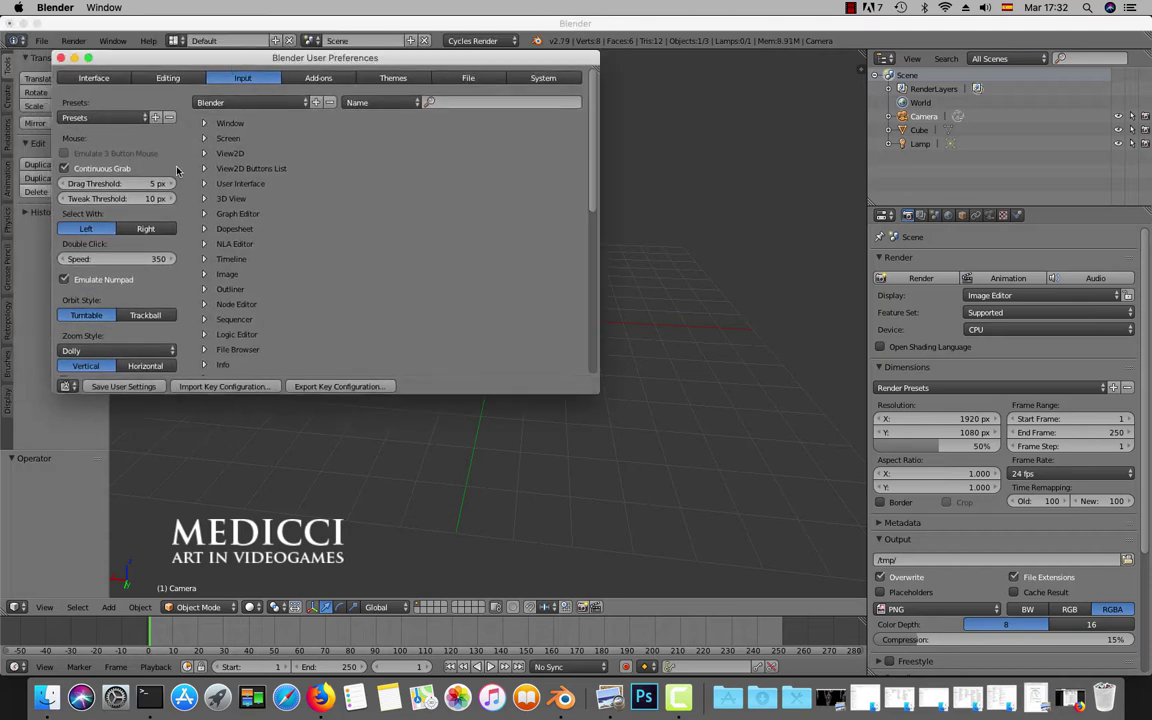
left_click(145, 230)
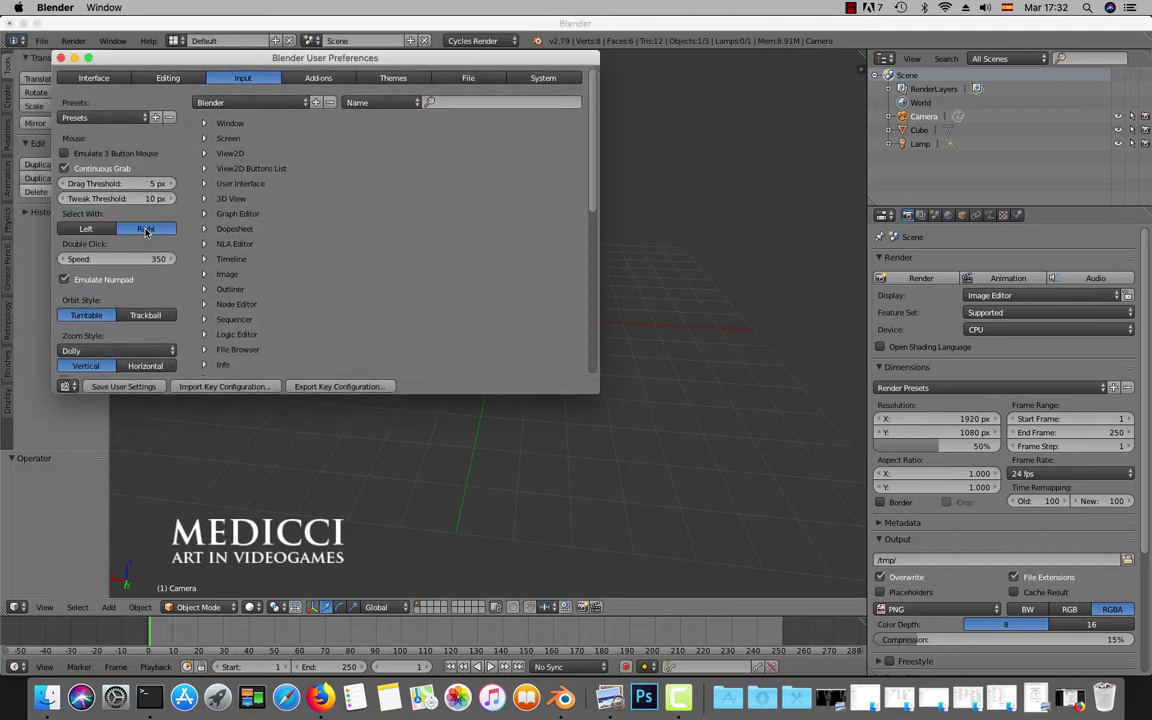
left_click(92, 230)
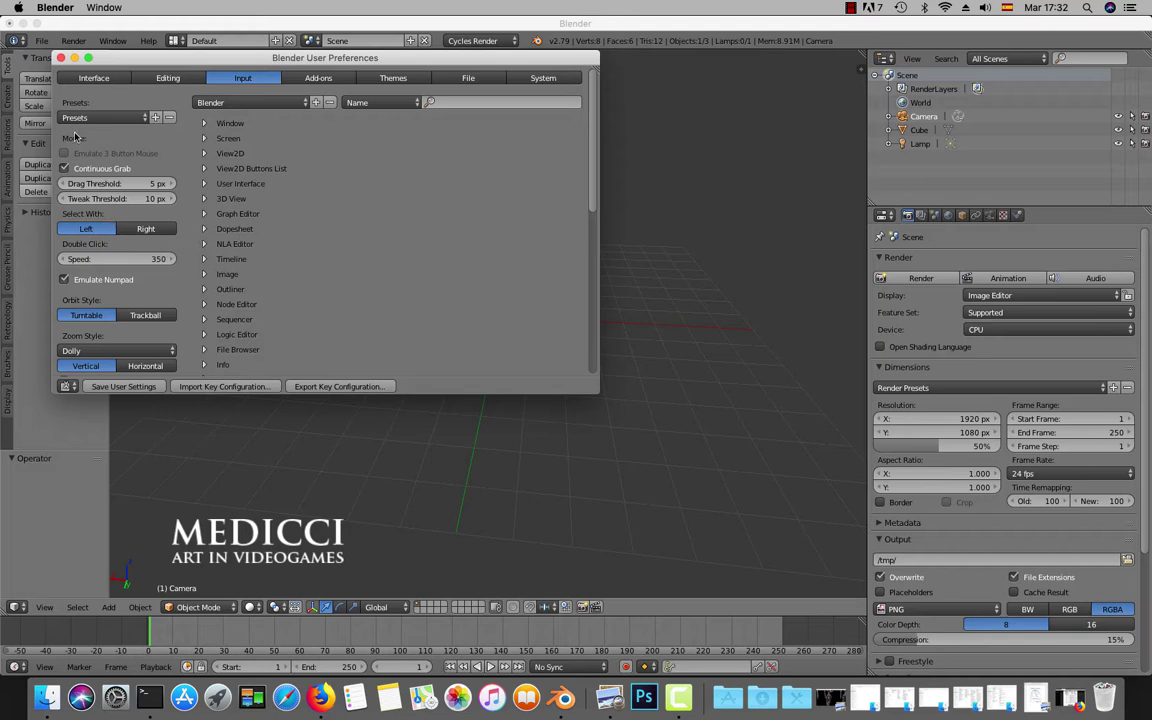
left_click(61, 59)
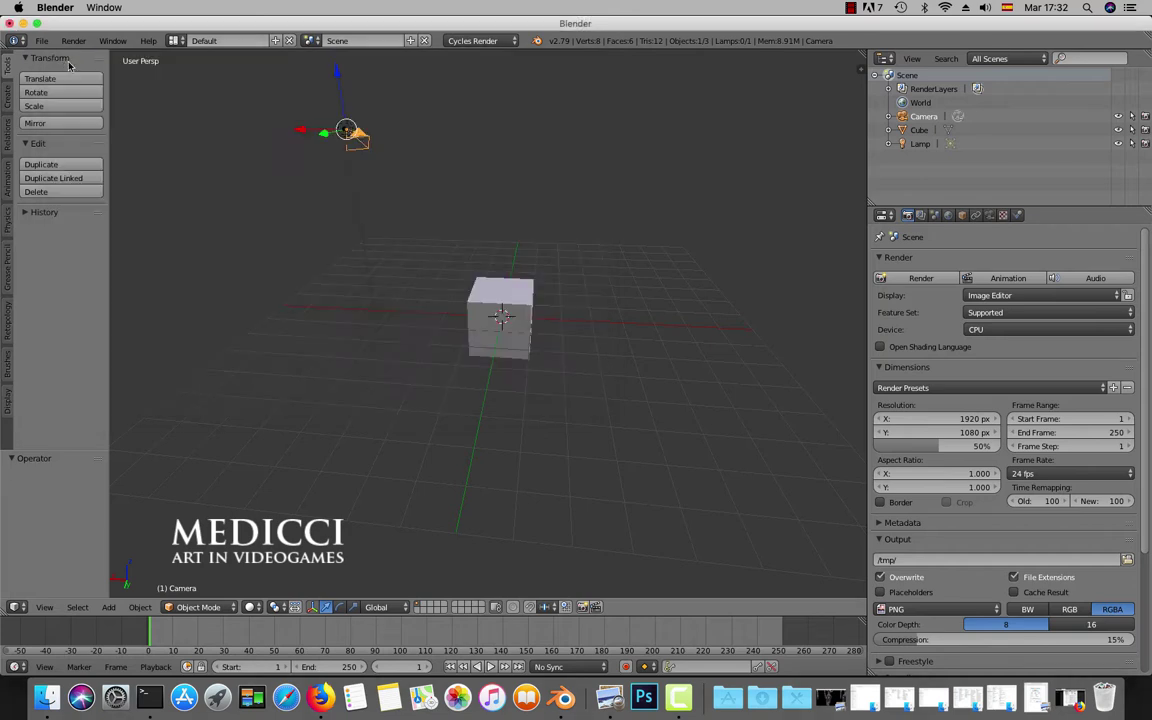
- Practise selecting the cube, camera and lamp individually in the 3D viewport, ending with the cube selected
scroll(484, 292, "right", 1)
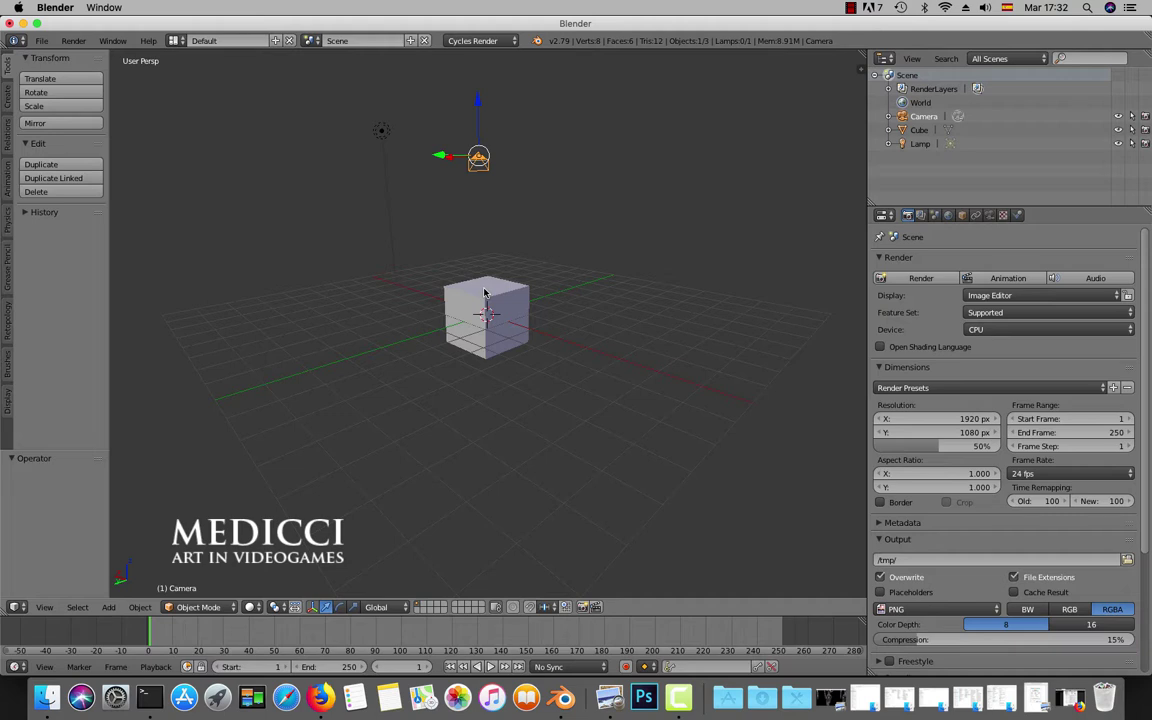
scroll(484, 292, "up", 3)
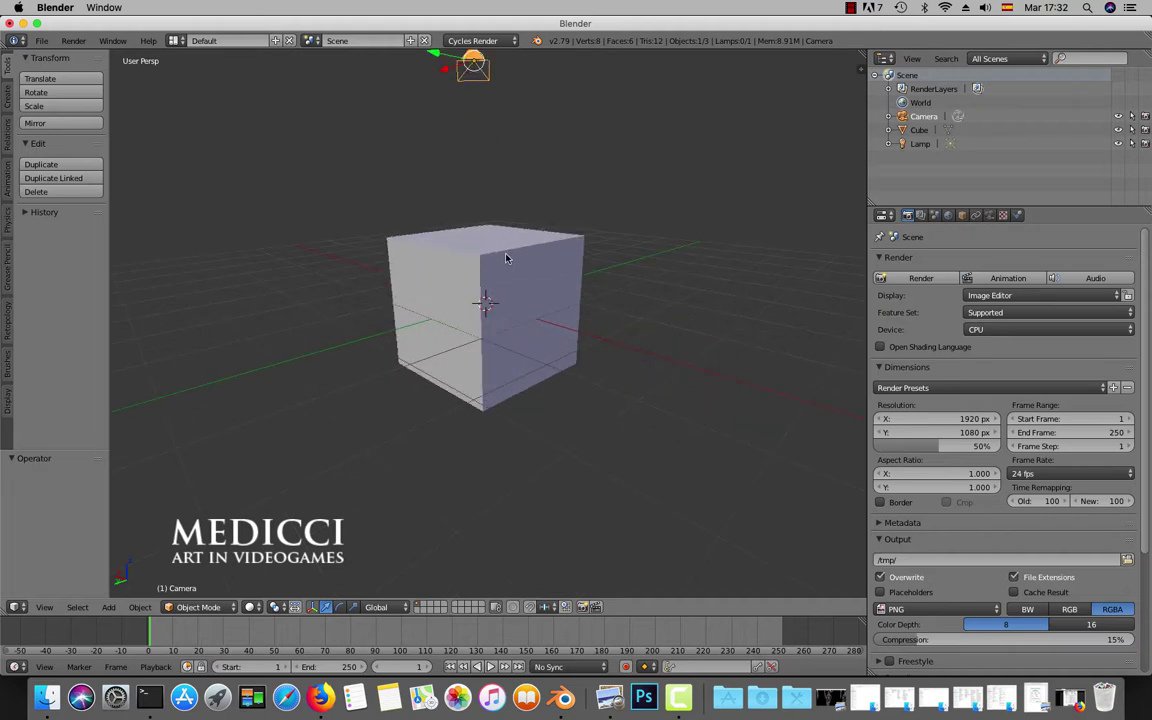
right_click(506, 258)
scroll(490, 155, "down", 5)
right_click(480, 162)
middle_click_drag(479, 243, 572, 280)
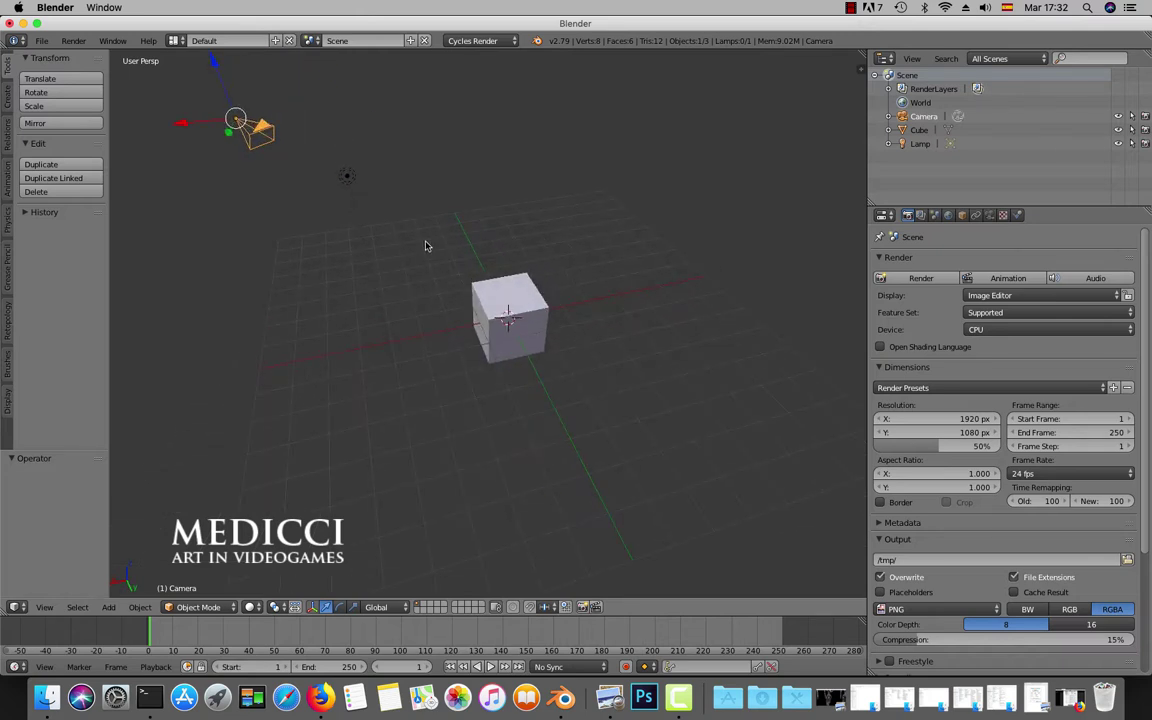
right_click(347, 177)
right_click(508, 288)
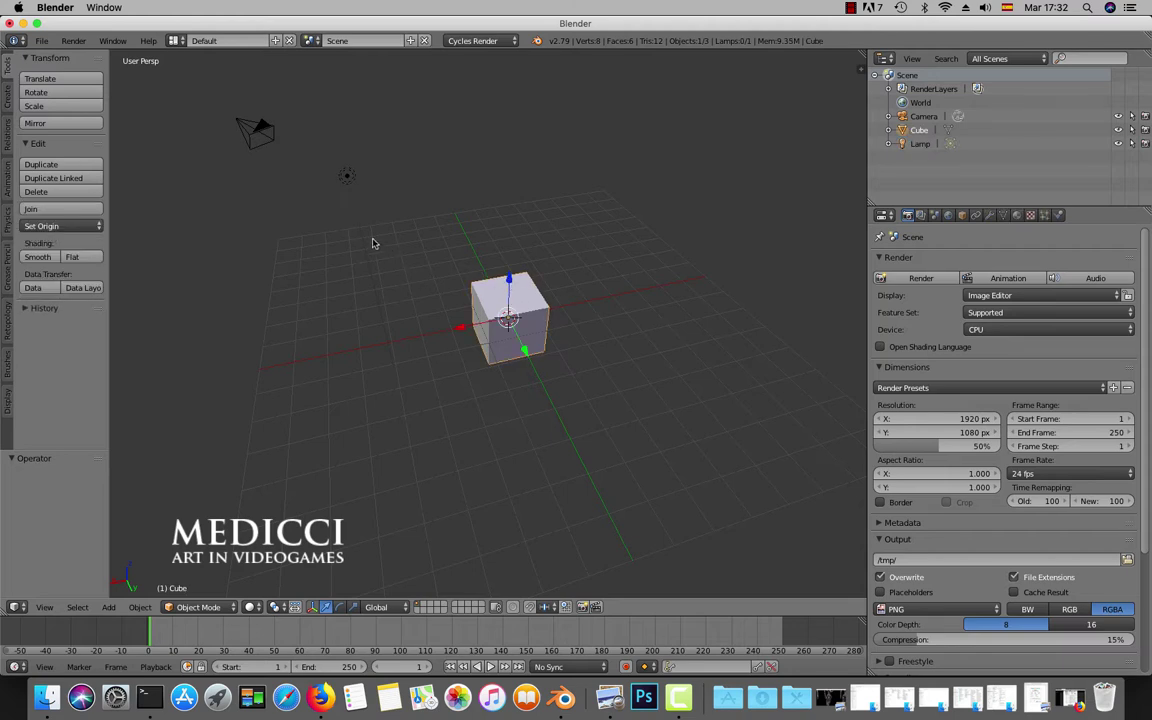
right_click(343, 180)
right_click(258, 132)
right_click(356, 190)
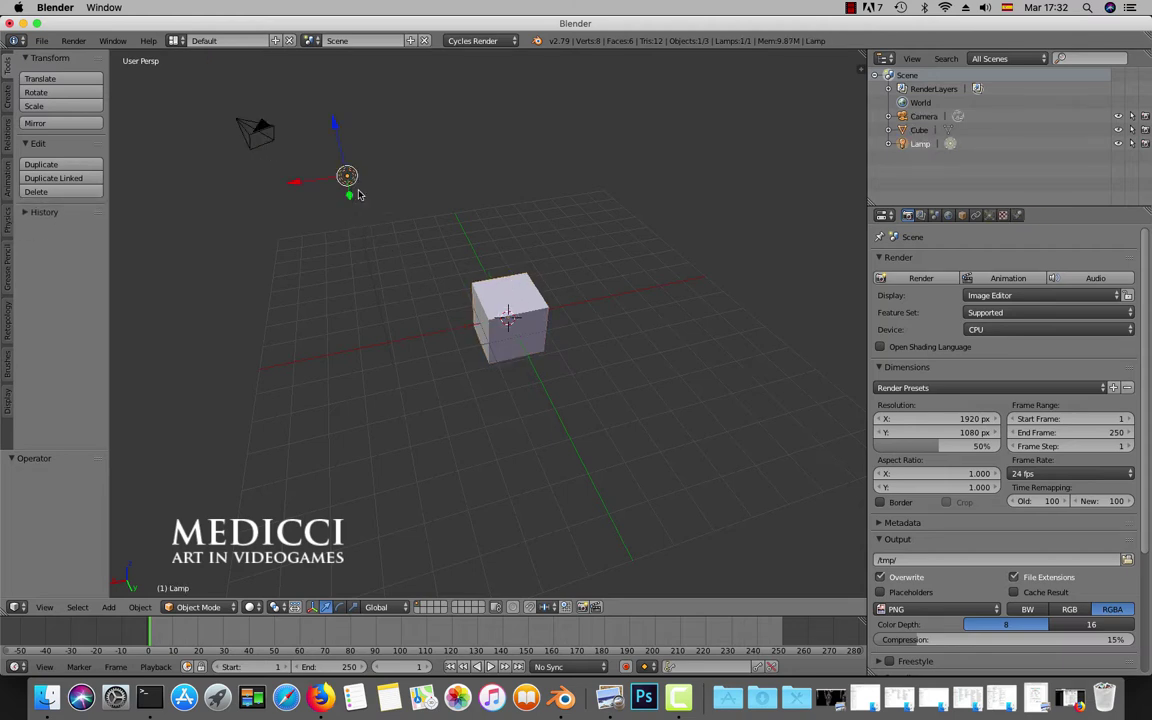
right_click(504, 290)
right_click(278, 143)
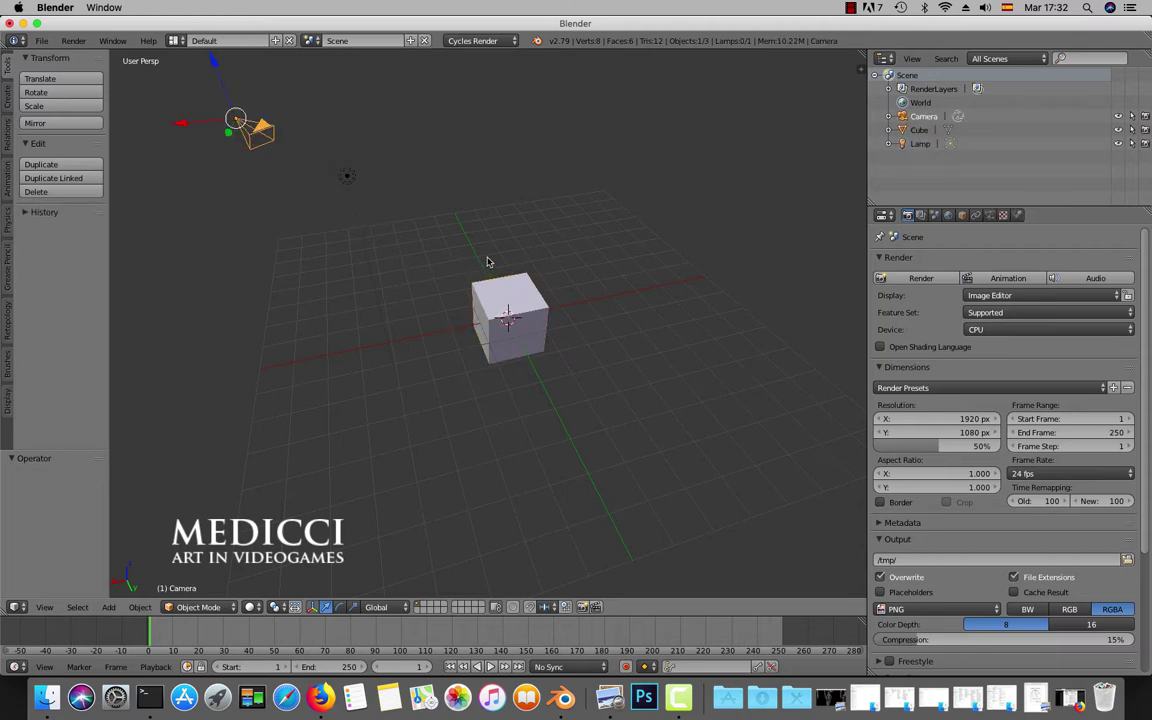
right_click(341, 171)
right_click(490, 274)
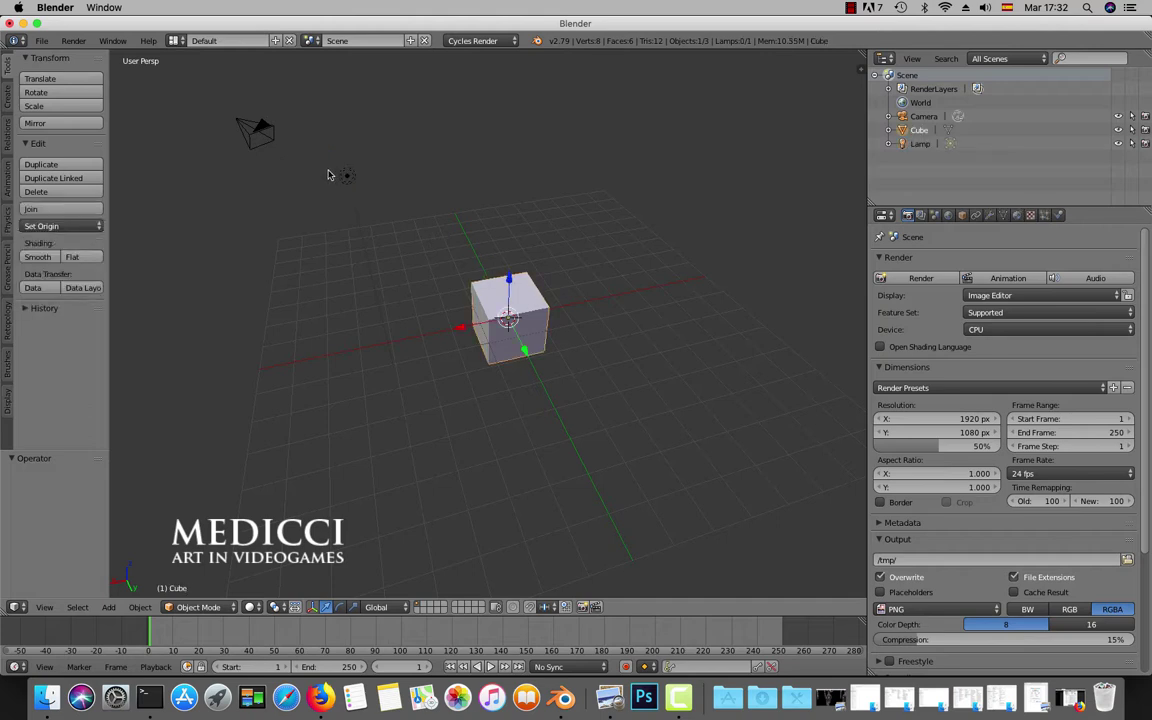
right_click(335, 177)
right_click(255, 128)
right_click(512, 290)
middle_click_drag(545, 308, 502, 328)
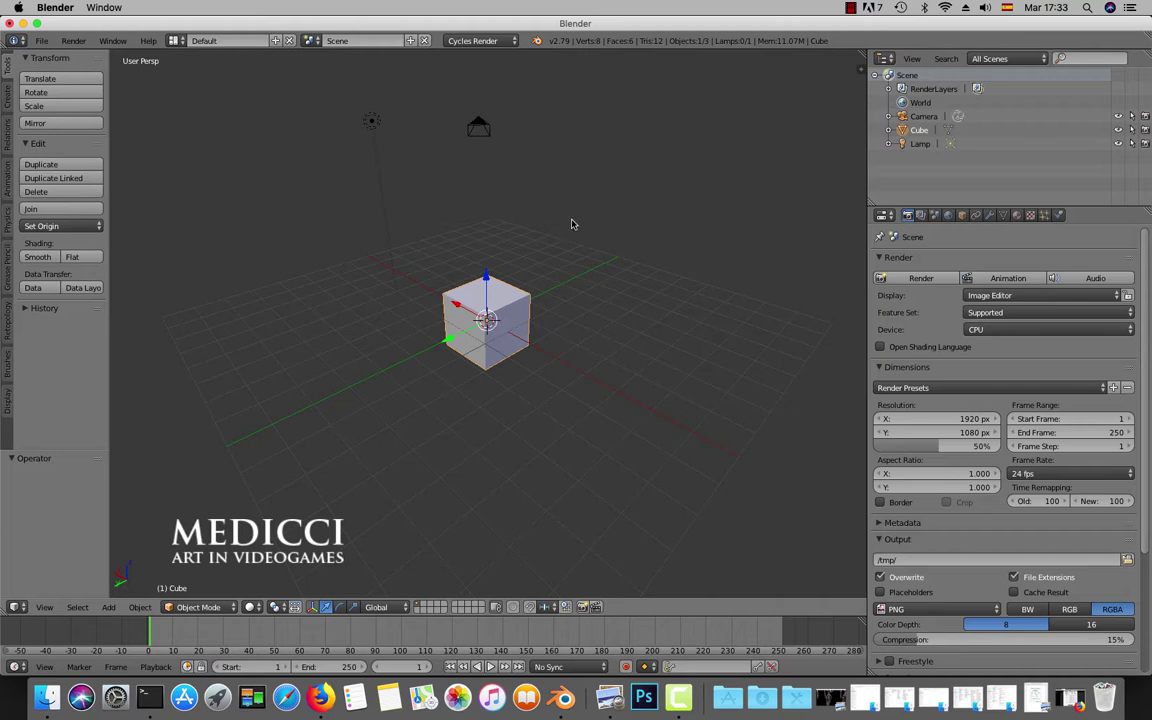
middle_click_drag(550, 314, 527, 312)
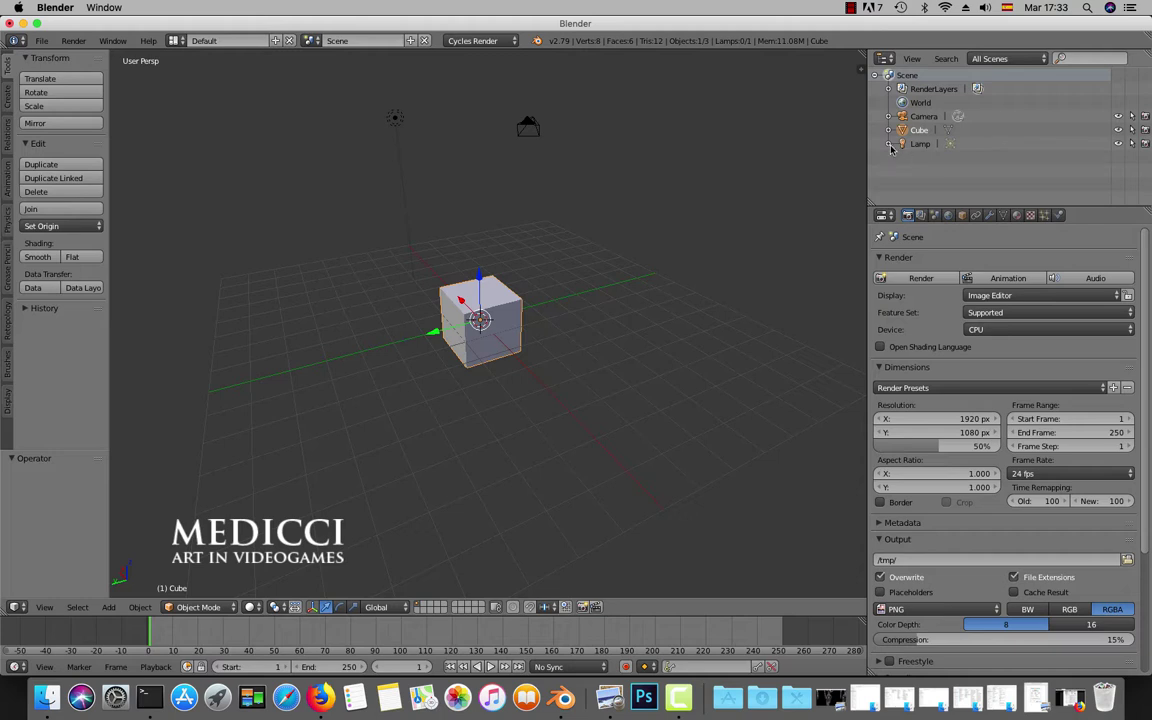
- Change the Outliner area to a 3D View editor
left_click(886, 59)
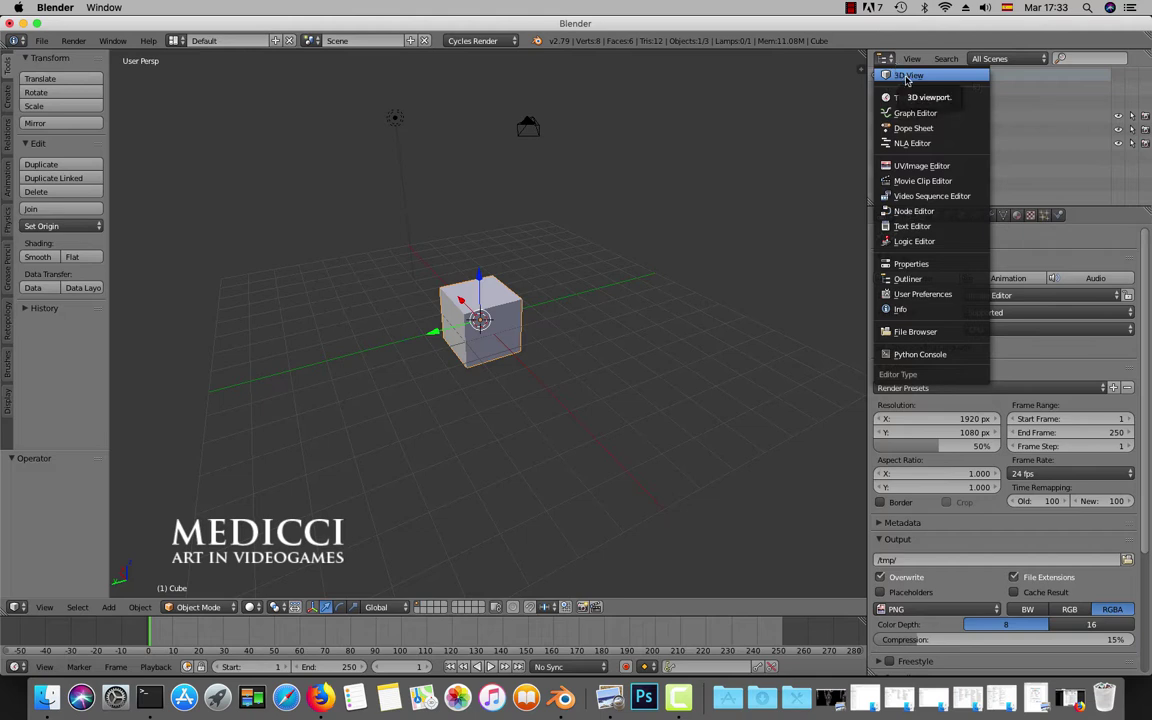
left_click(908, 78)
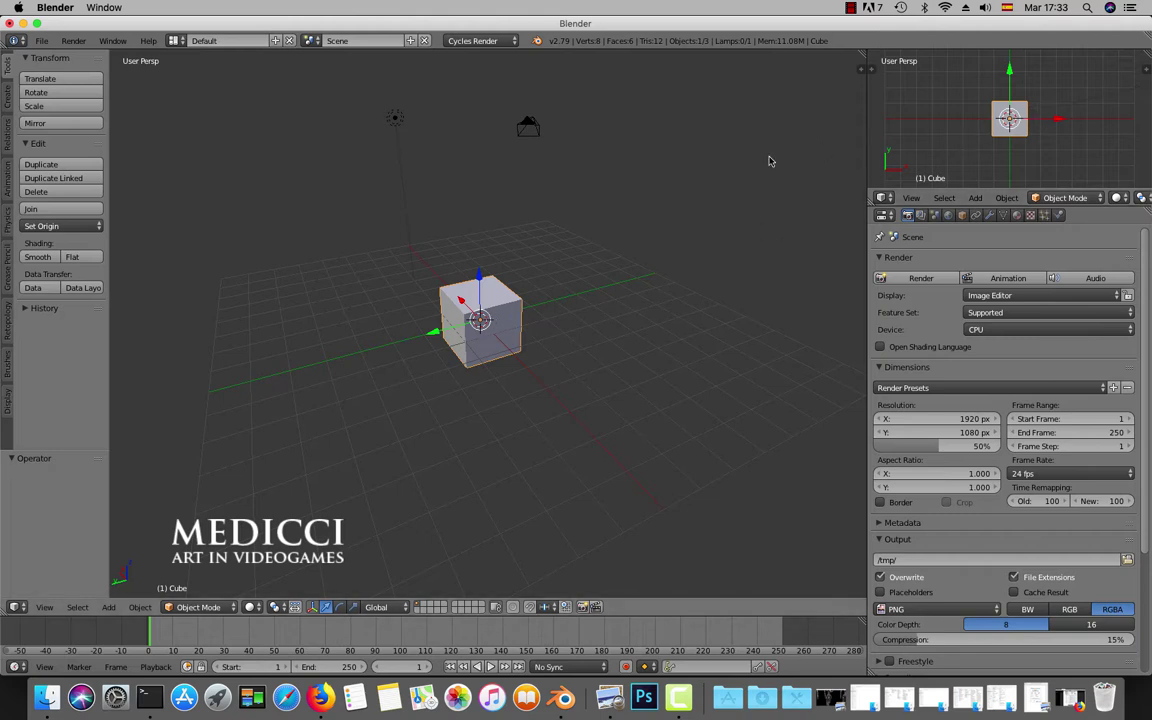
middle_click_drag(693, 144, 405, 288)
key("r")
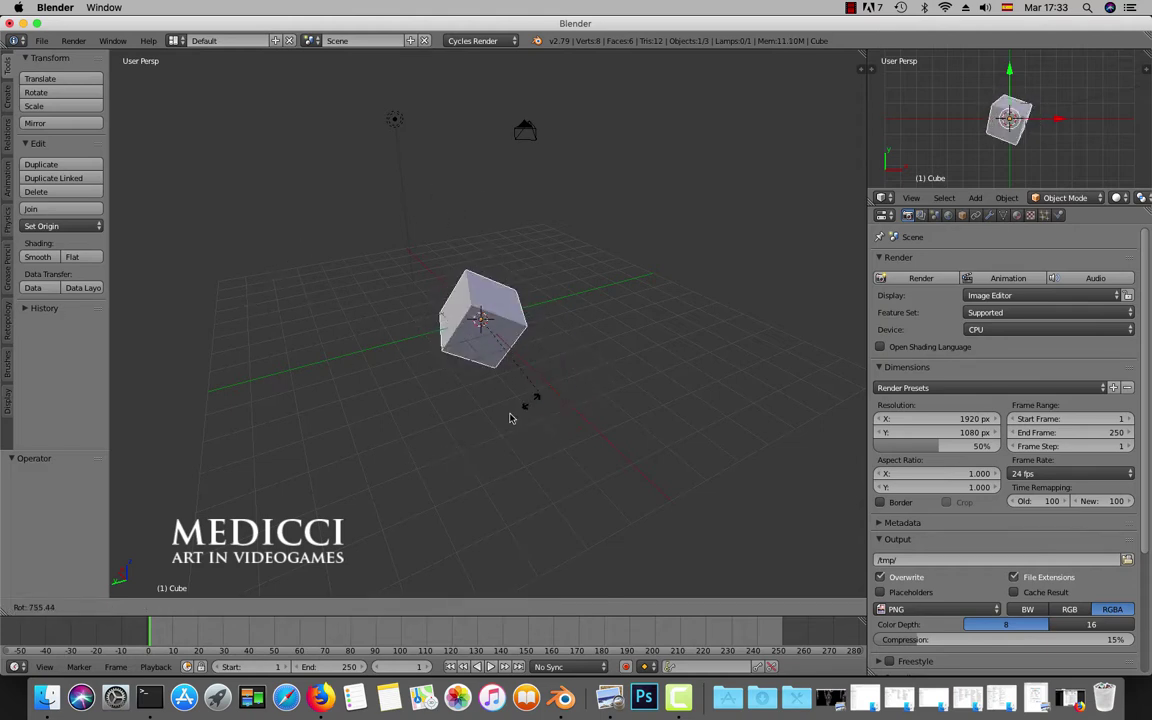
key("Escape")
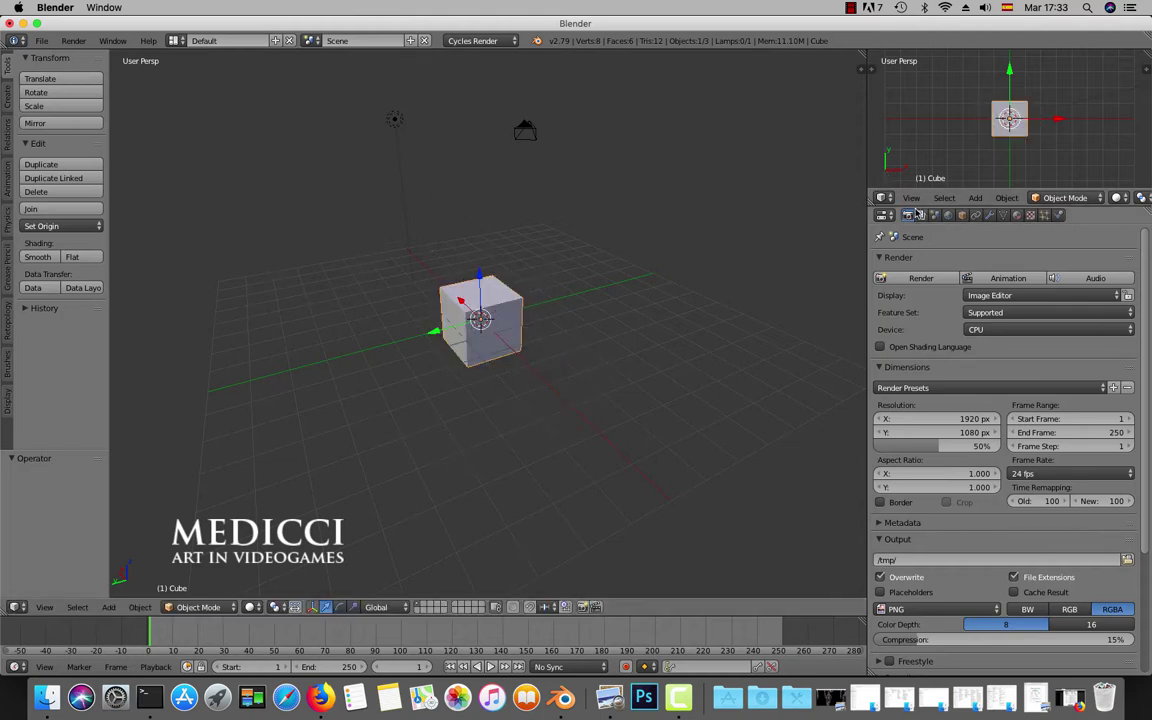
- Change the Properties area to a 3D View editor
left_click(883, 215)
left_click(900, 226)
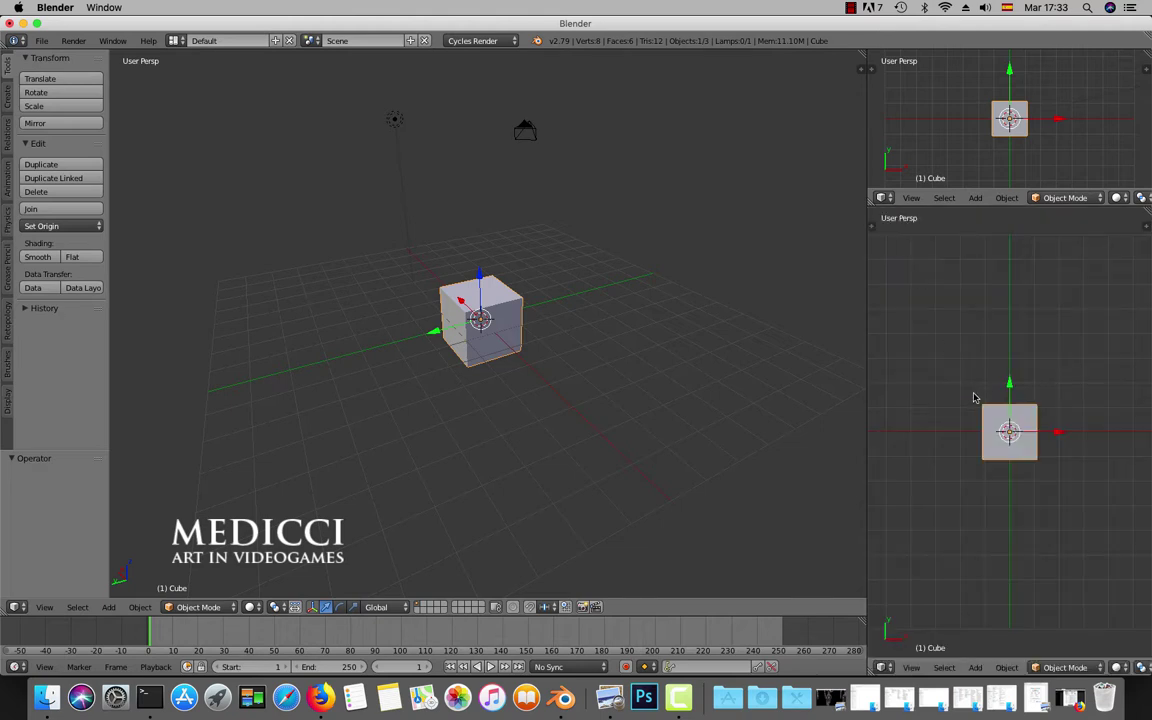
- Try rotating the selected cube freely in the 3D viewport, then cancel the rotation
key("r")
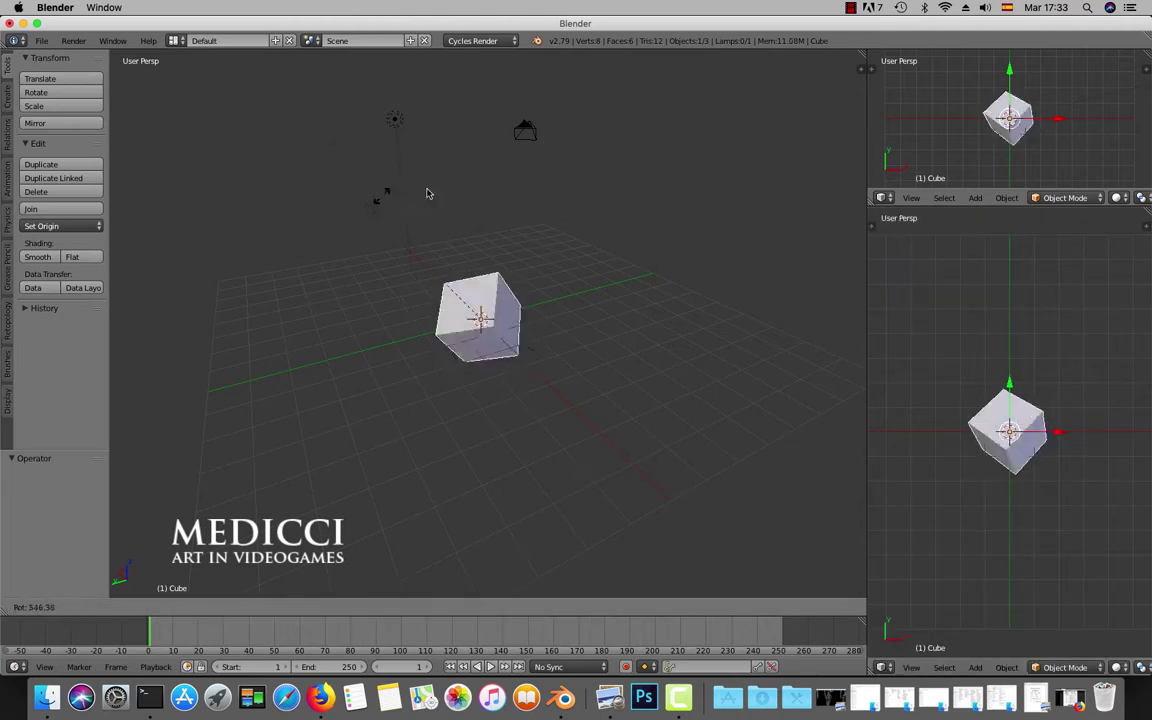
key("Escape")
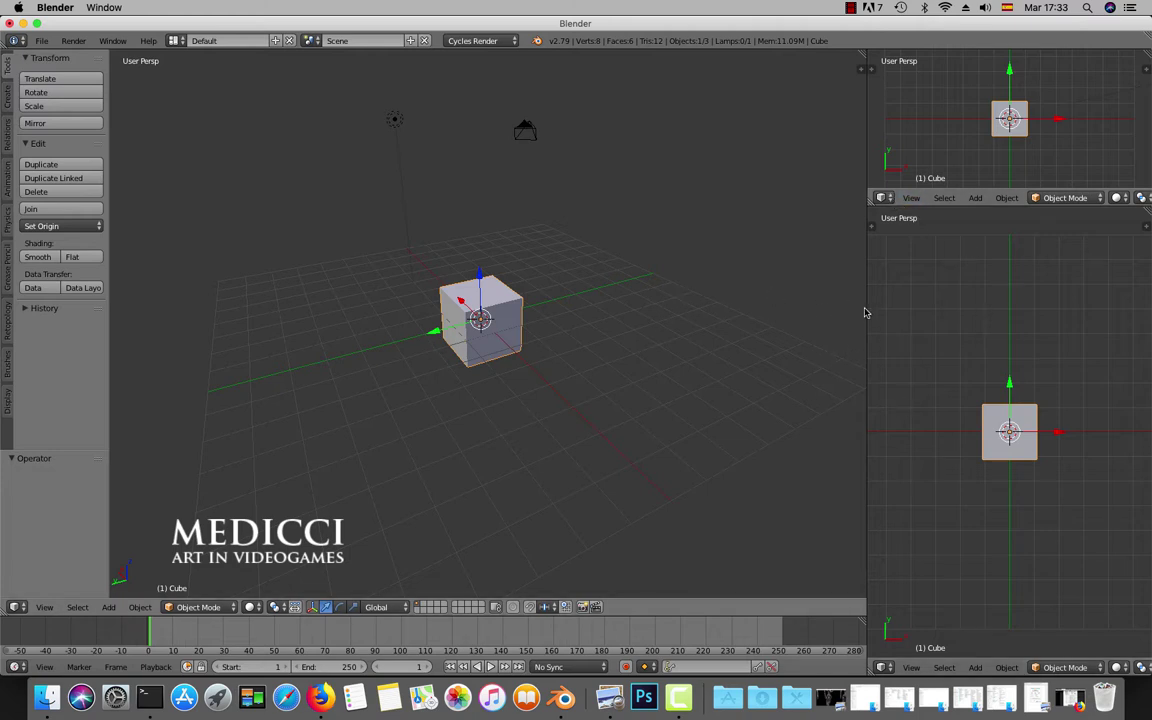
- Restore the two extra 3D views beside the main viewport to an Outliner above and a Properties editor below
left_click(889, 199)
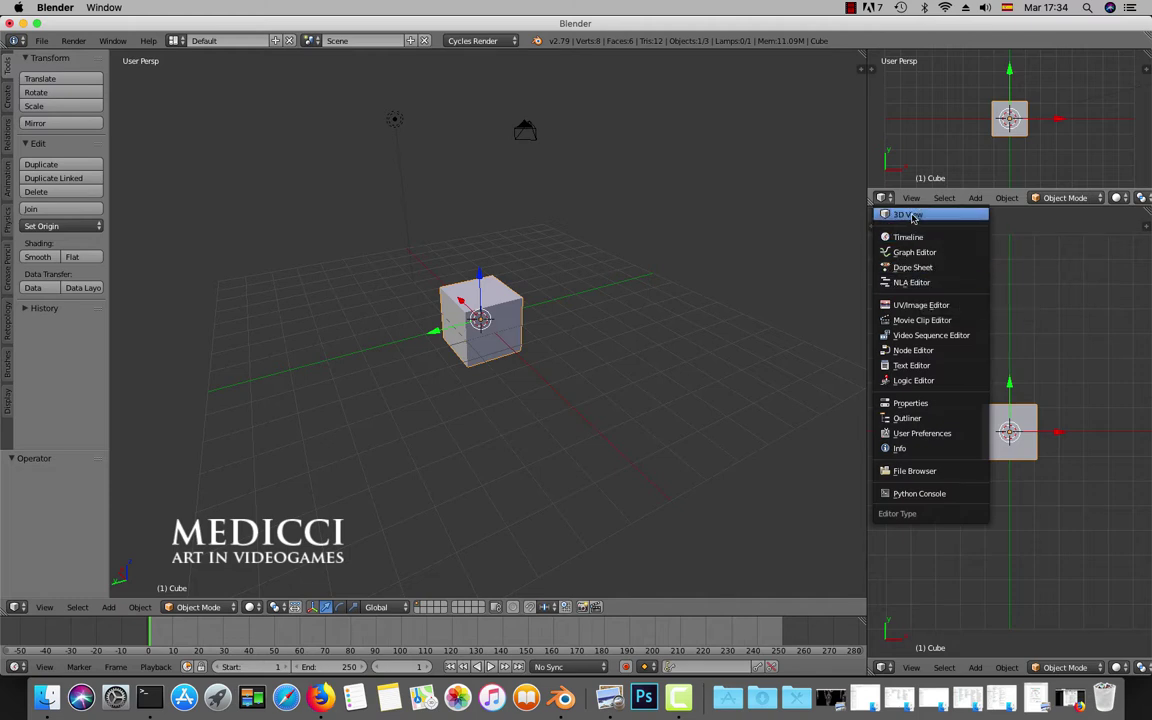
left_click(918, 417)
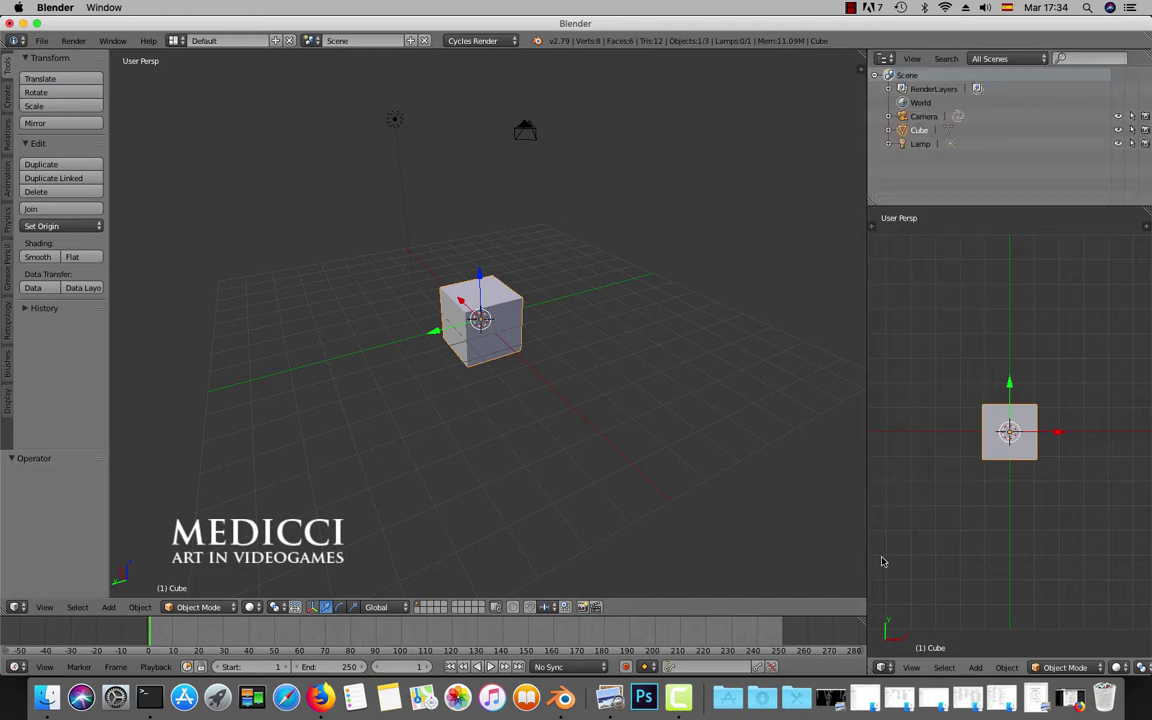
left_click(884, 666)
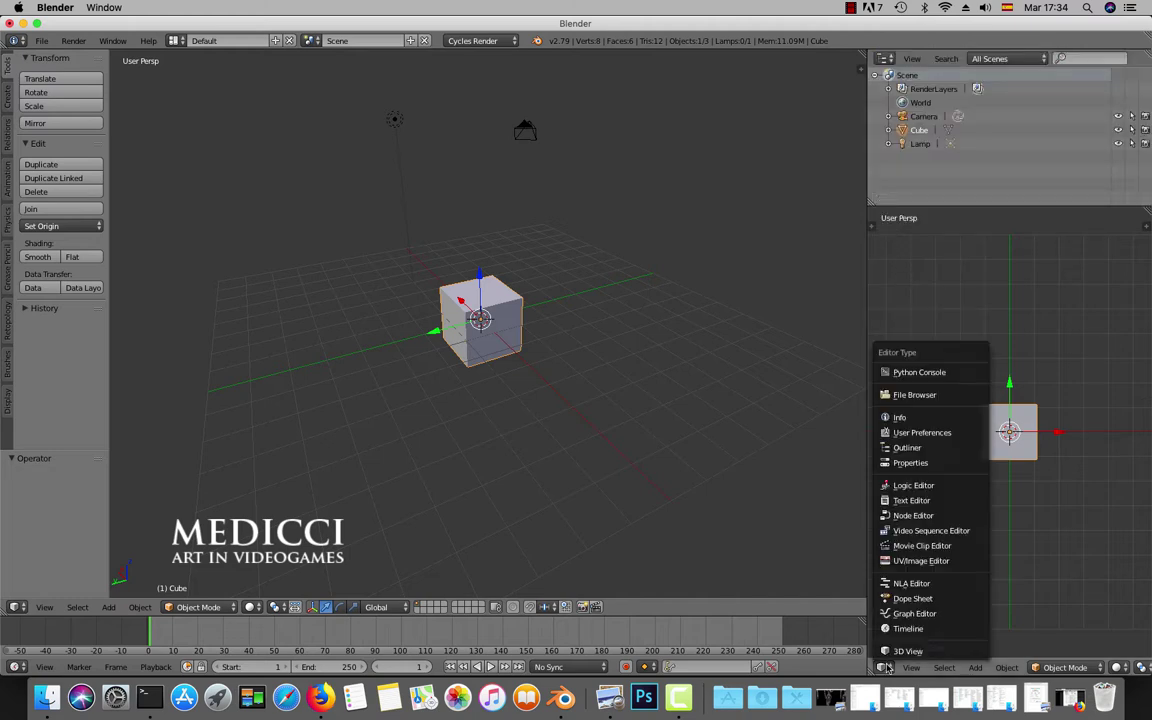
left_click(930, 464)
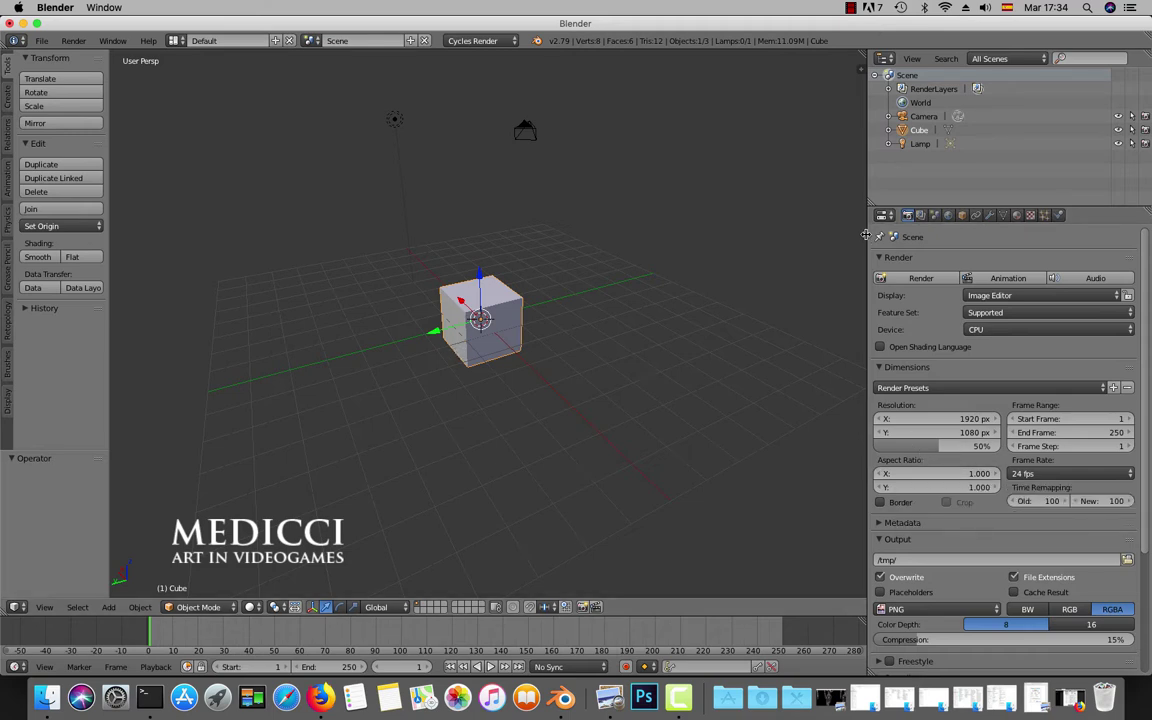
- Resize the areas so the Outliner and Timeline are taller and the main 3D viewport is wider
left_click_drag(866, 235, 391, 237)
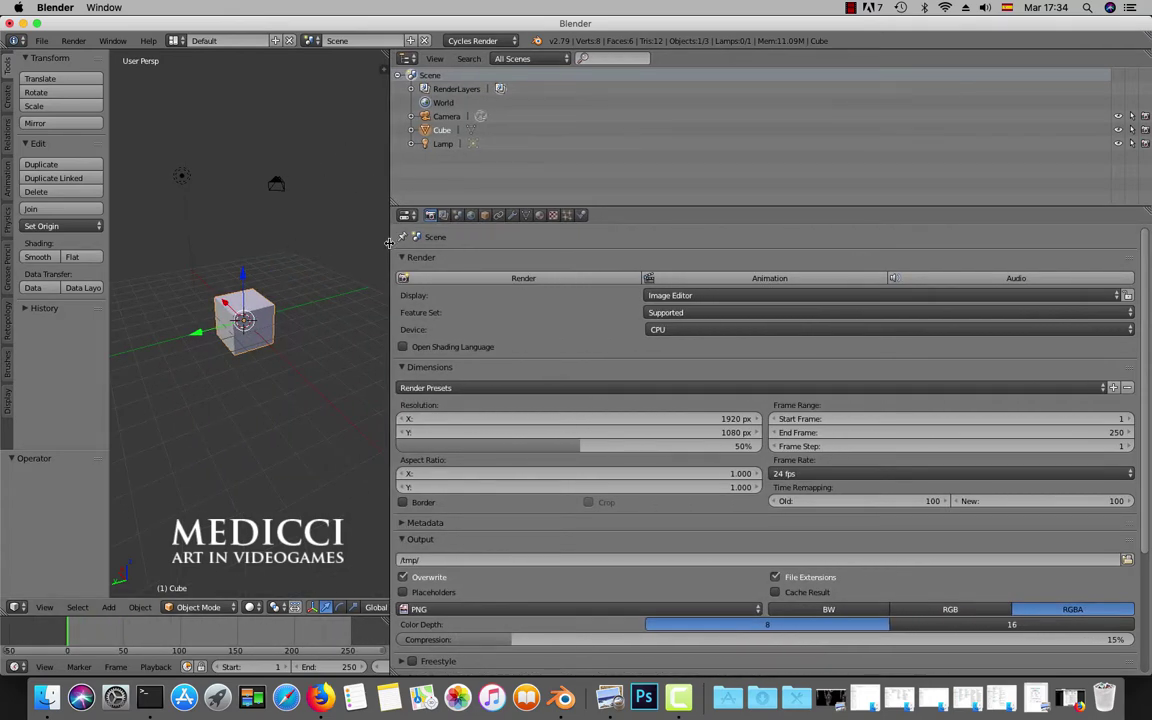
left_click_drag(389, 243, 777, 240)
left_click_drag(955, 207, 1023, 352)
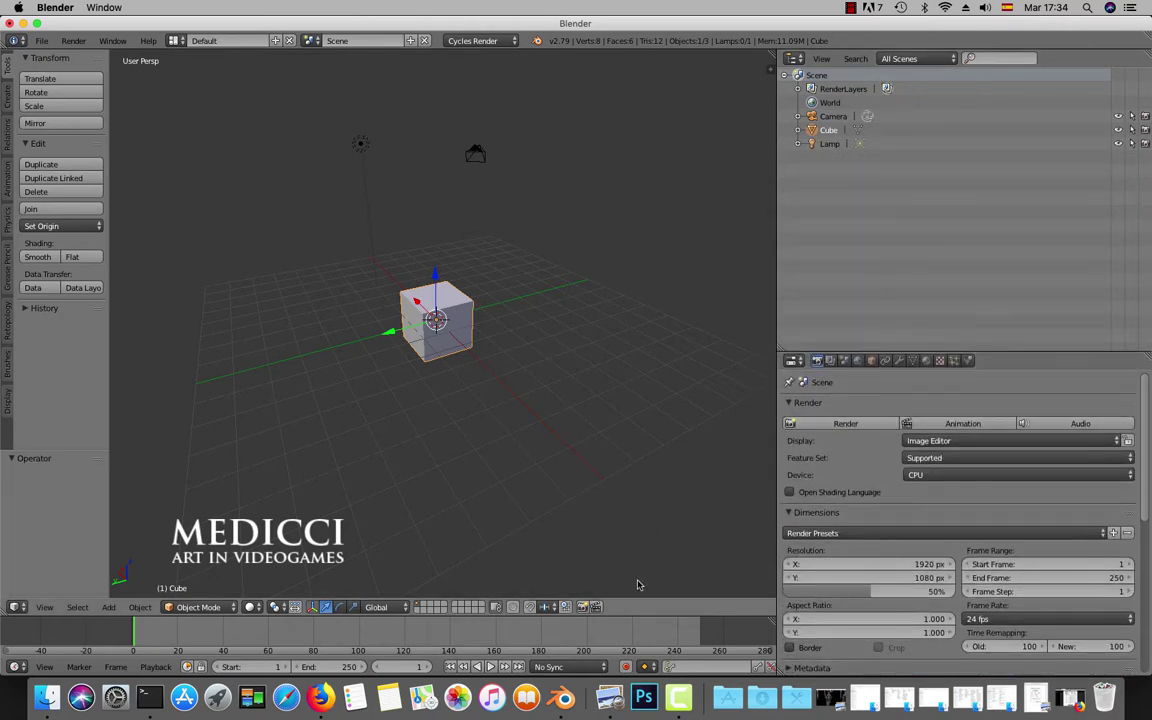
left_click_drag(628, 616, 598, 600)
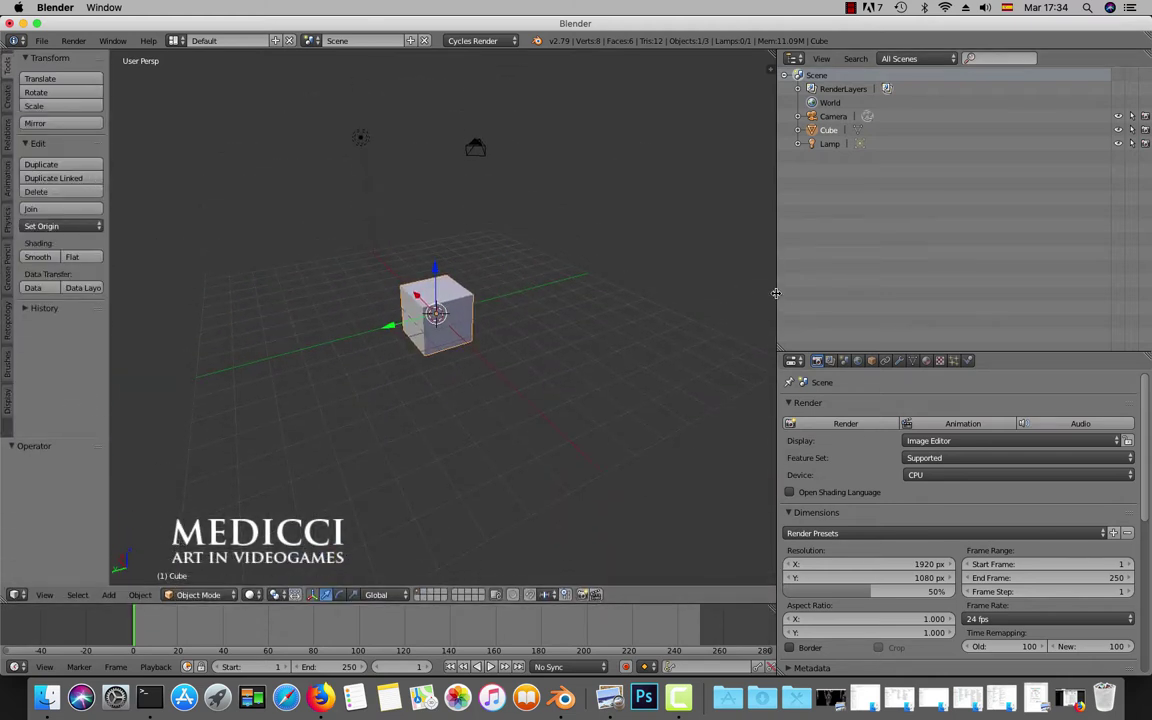
left_click_drag(776, 293, 928, 287)
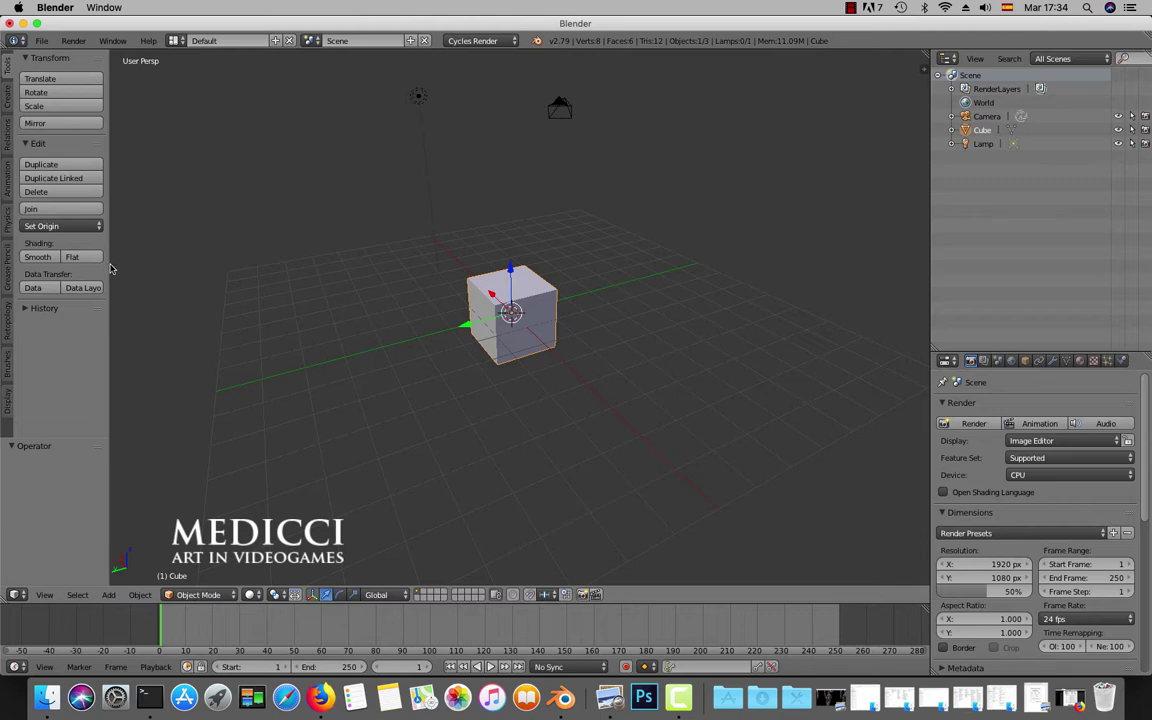
- Collapse the 3D viewport's Tool Shelf completely and show it again
left_click_drag(108, 264, 2, 272)
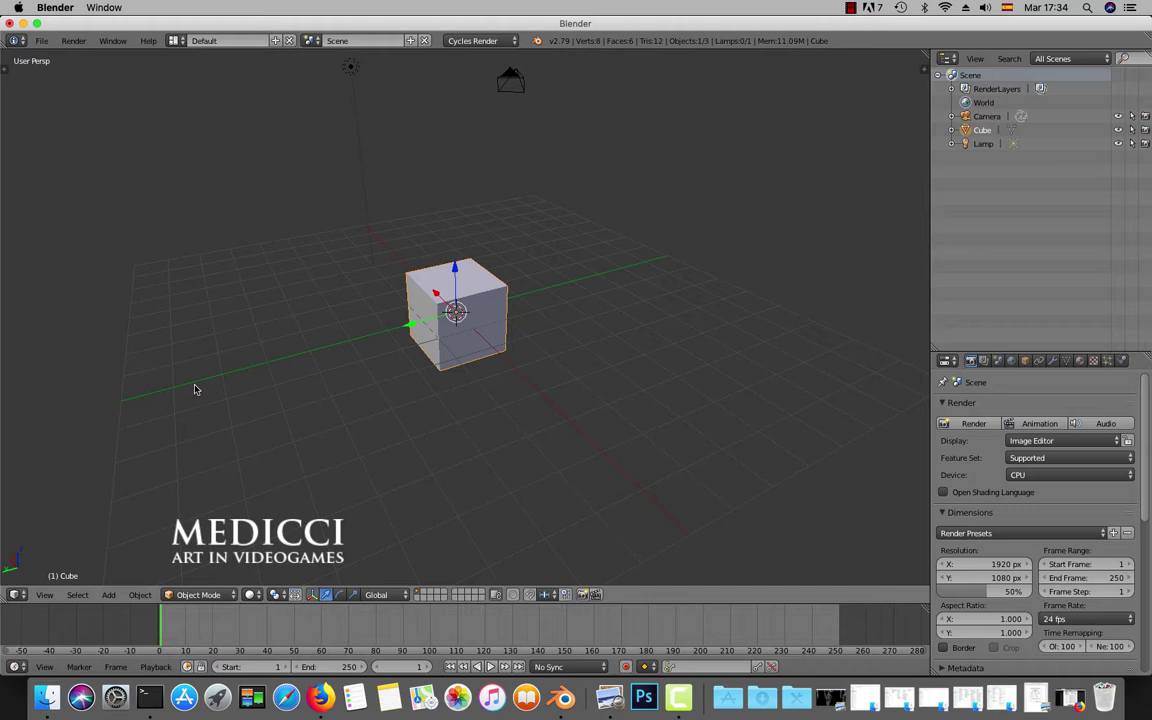
left_click(4, 68)
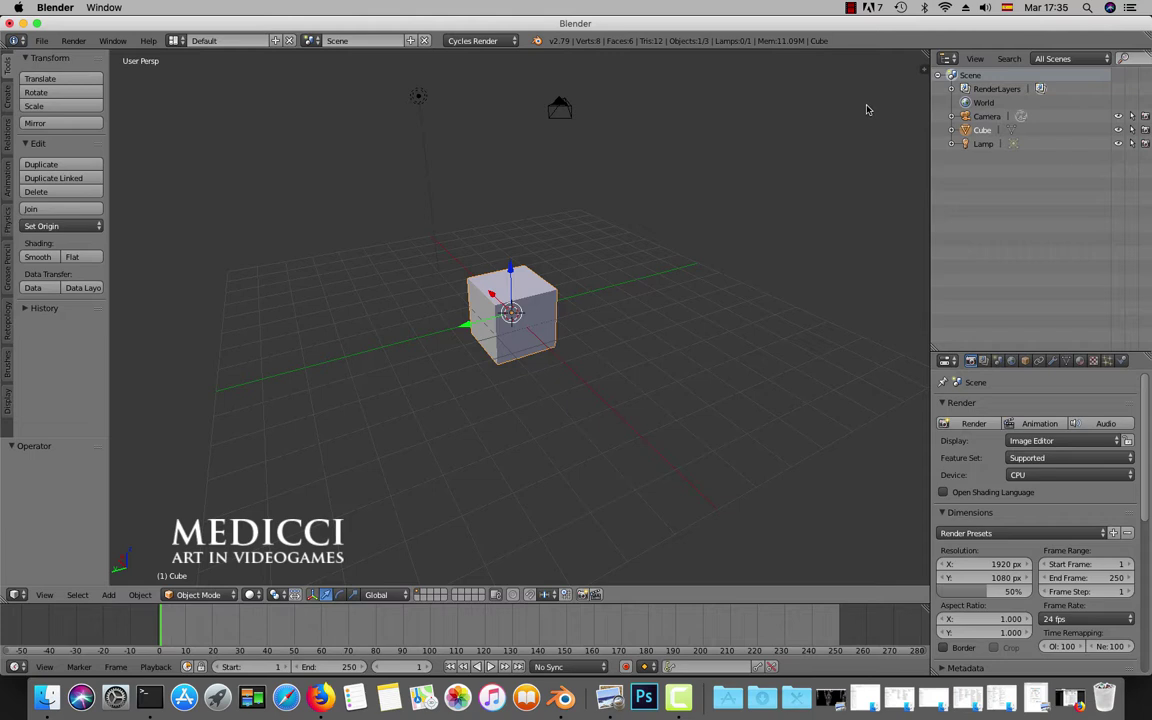
- Show the 3D viewport's transform sidebar, look through its settings and collapse it, and slightly widen the Tool Shelf
left_click(923, 71)
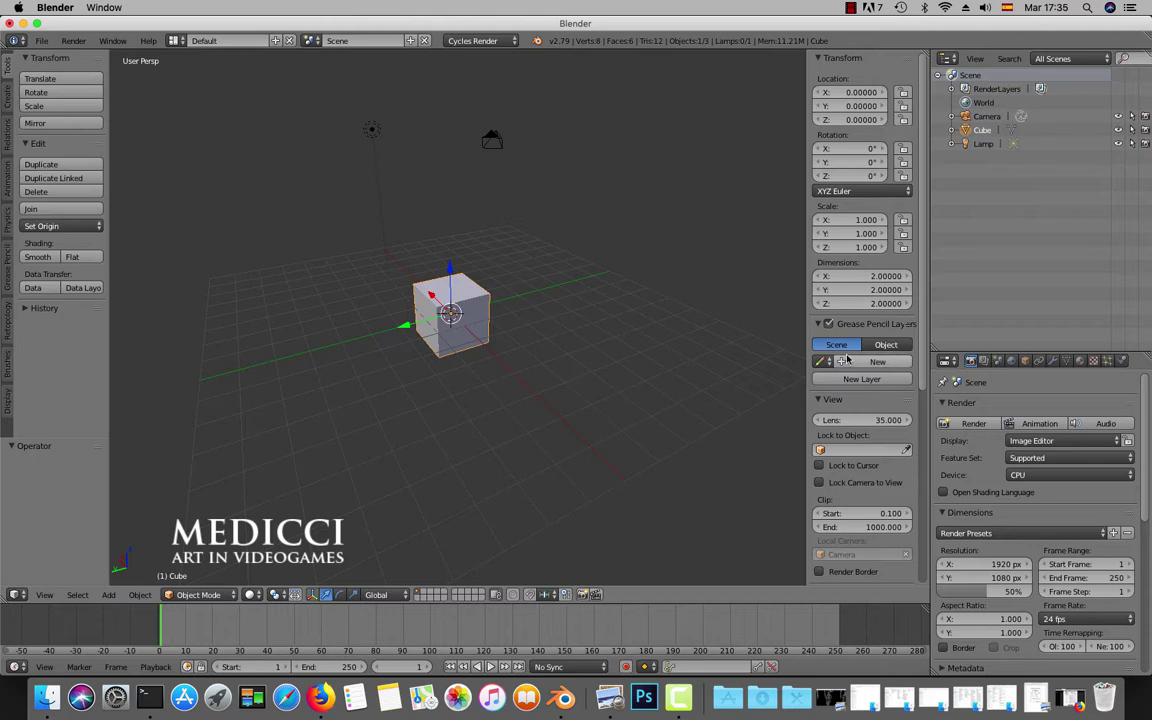
scroll(847, 357, "down", 4)
scroll(847, 357, "down", 3)
scroll(844, 365, "up", 7)
left_click_drag(818, 294, 985, 297)
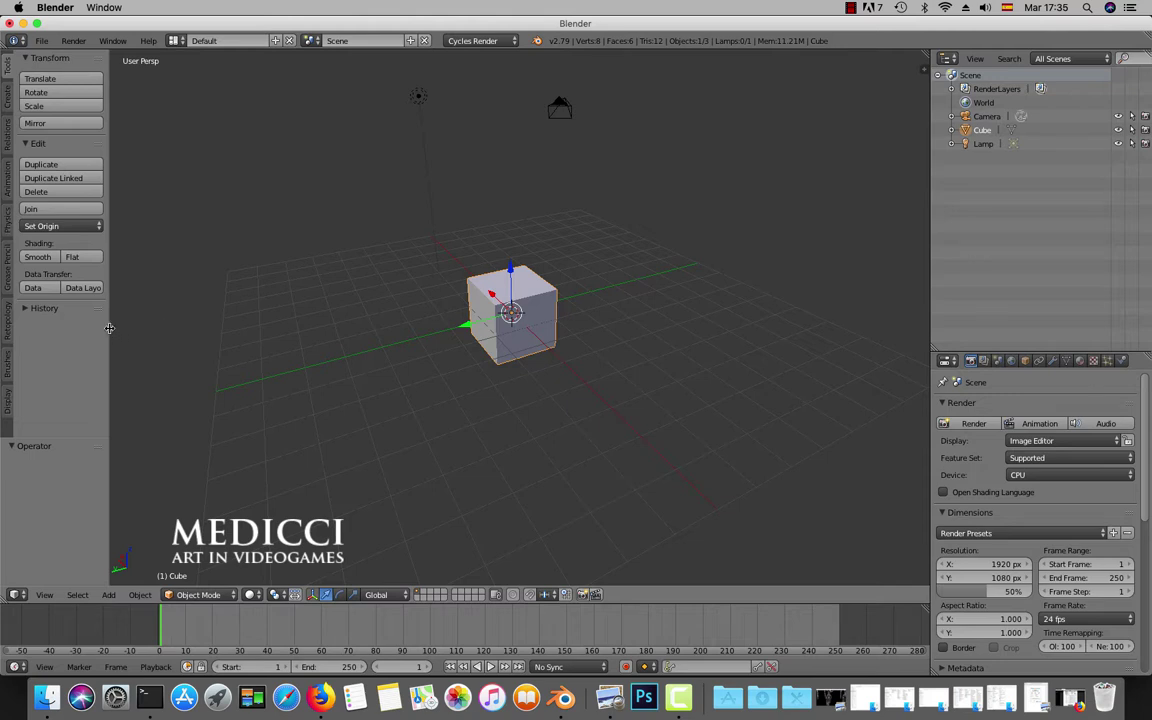
left_click_drag(109, 327, 133, 327)
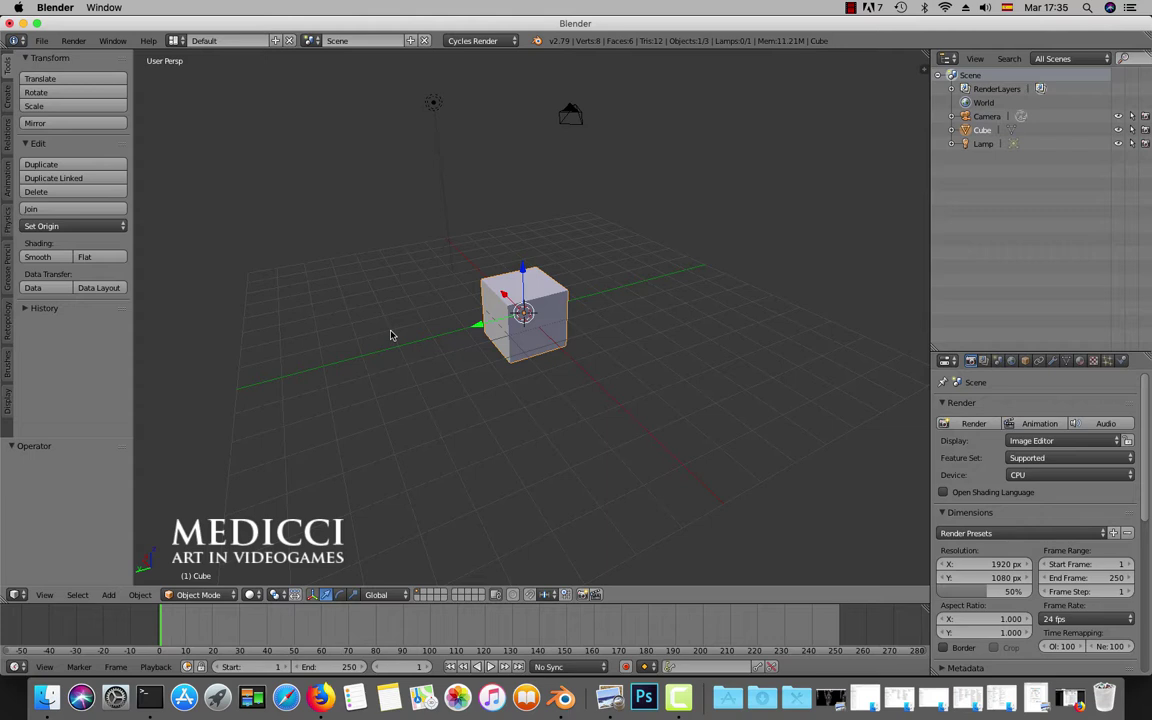
- Examine the cube and its transform manipulator at several zoom levels and from a slightly different angle
scroll(391, 335, "up", 3)
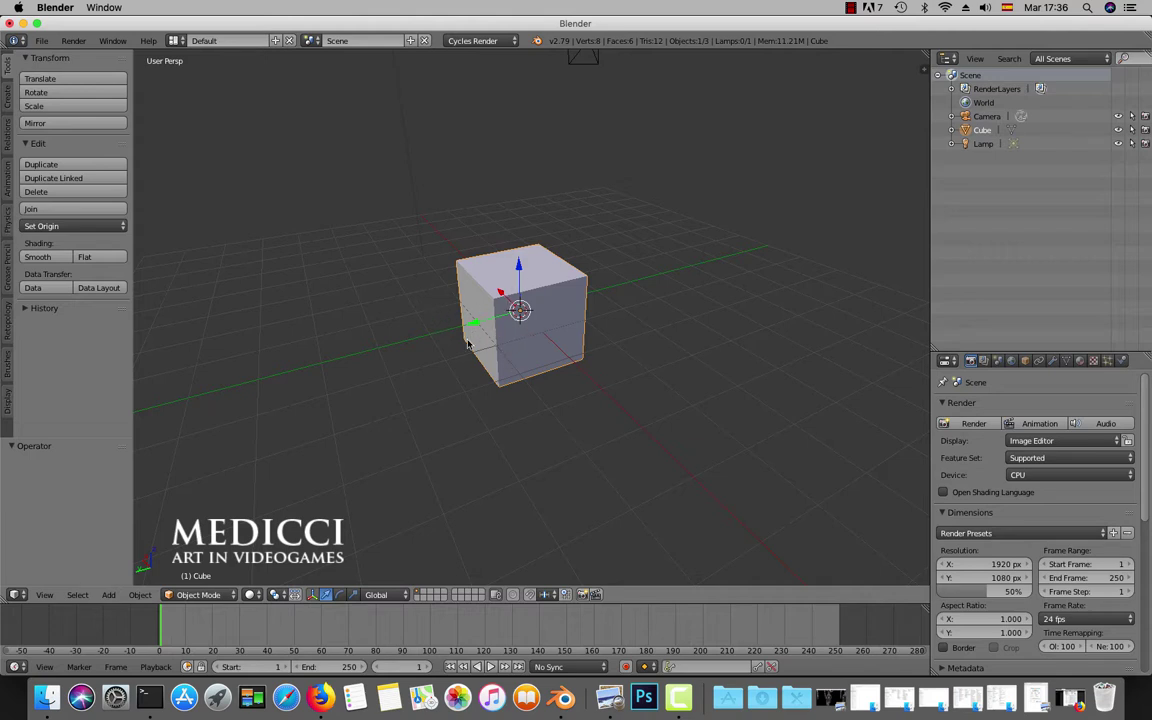
mouse_move(466, 344)
middle_mouse_down()
mouse_move(707, 355)
mouse_move(522, 368)
mouse_move(458, 329)
mouse_move(480, 338)
middle_mouse_up()
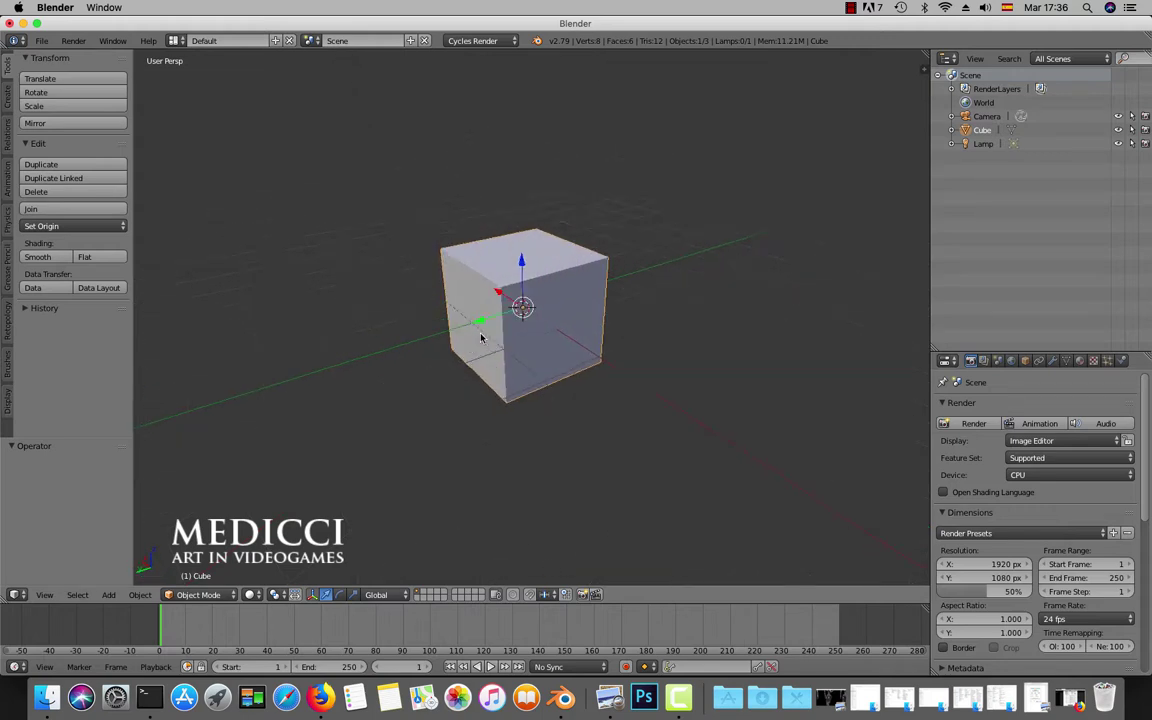
scroll(480, 338, "up", 5)
scroll(466, 330, "down", 6)
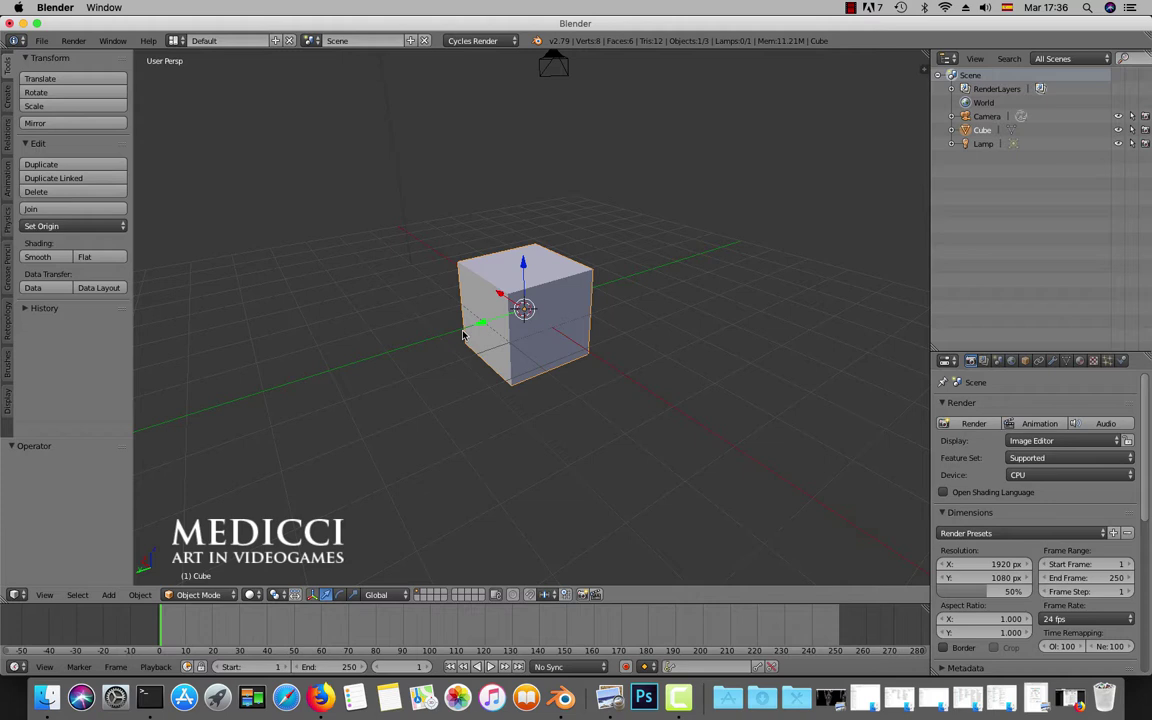
scroll(463, 335, "up", 3)
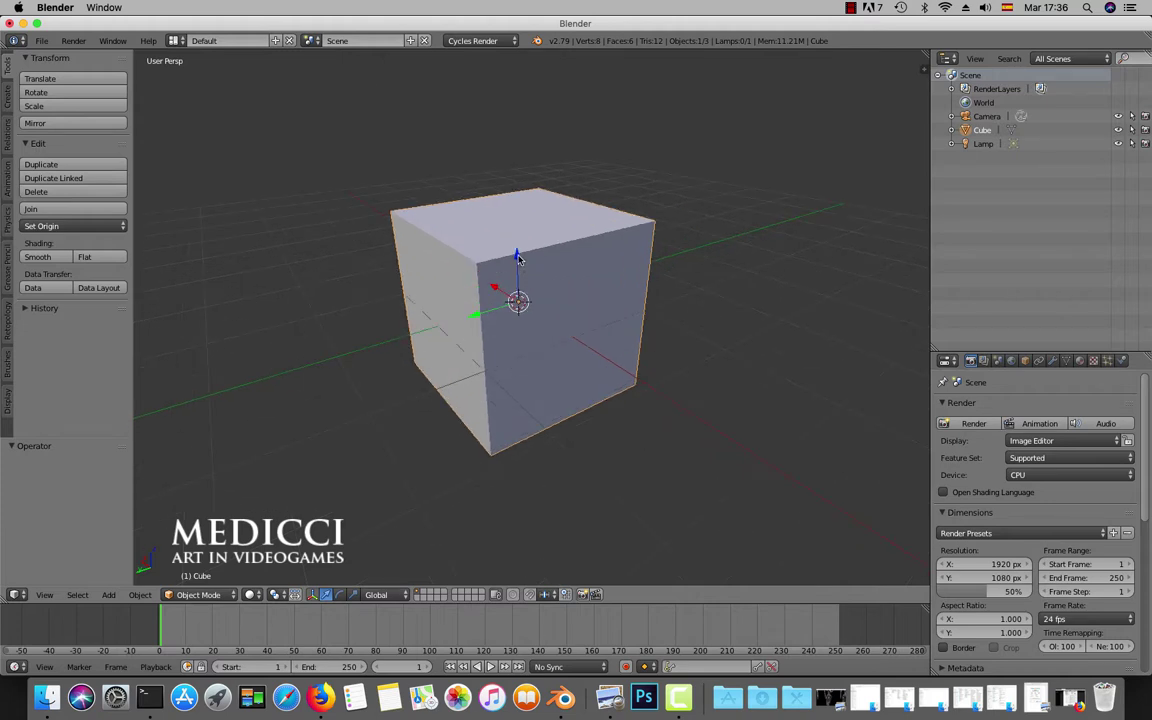
scroll(505, 302, "down", 4)
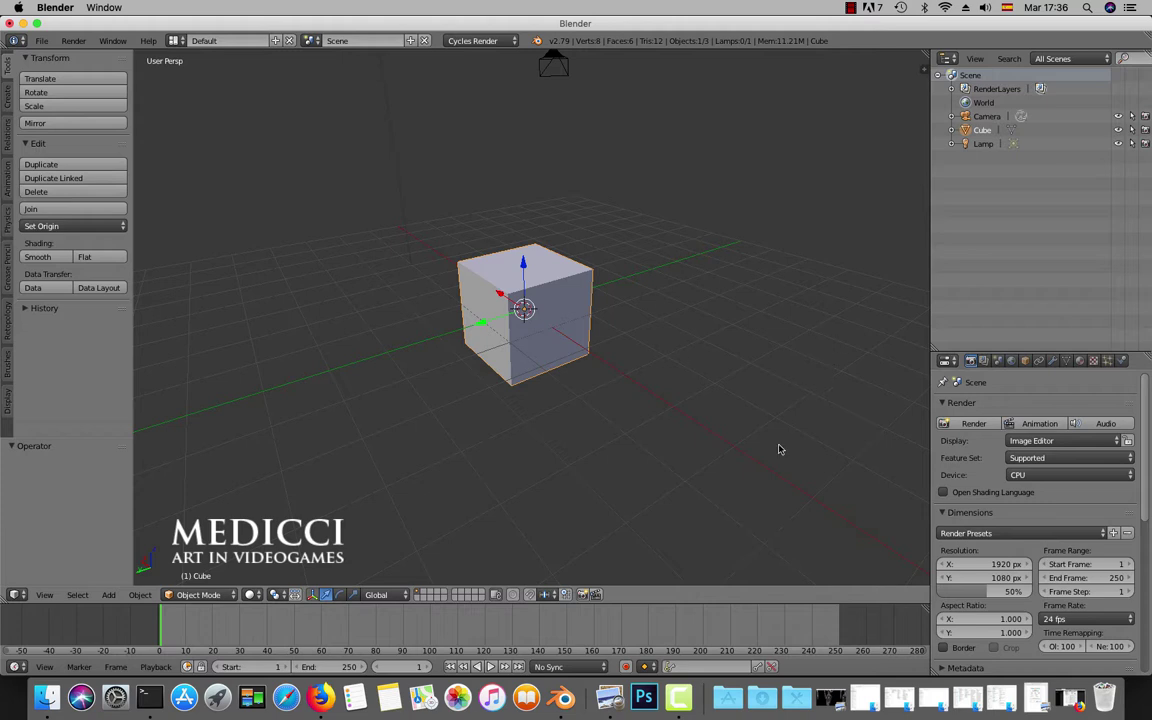
scroll(604, 401, "up", 5)
scroll(581, 393, "down", 3)
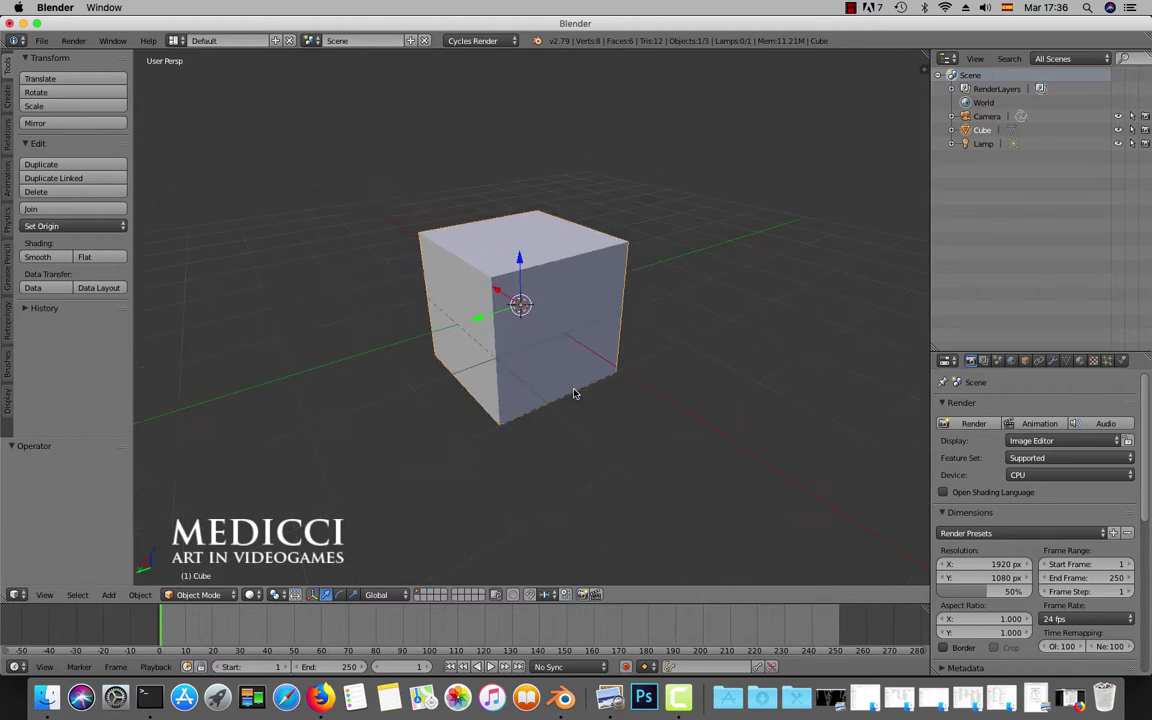
- Move the cube along single axes with the manipulator, about 1.982 in Z, 5.119 in Y and -2.741 in X
left_click_drag(519, 260, 527, 119)
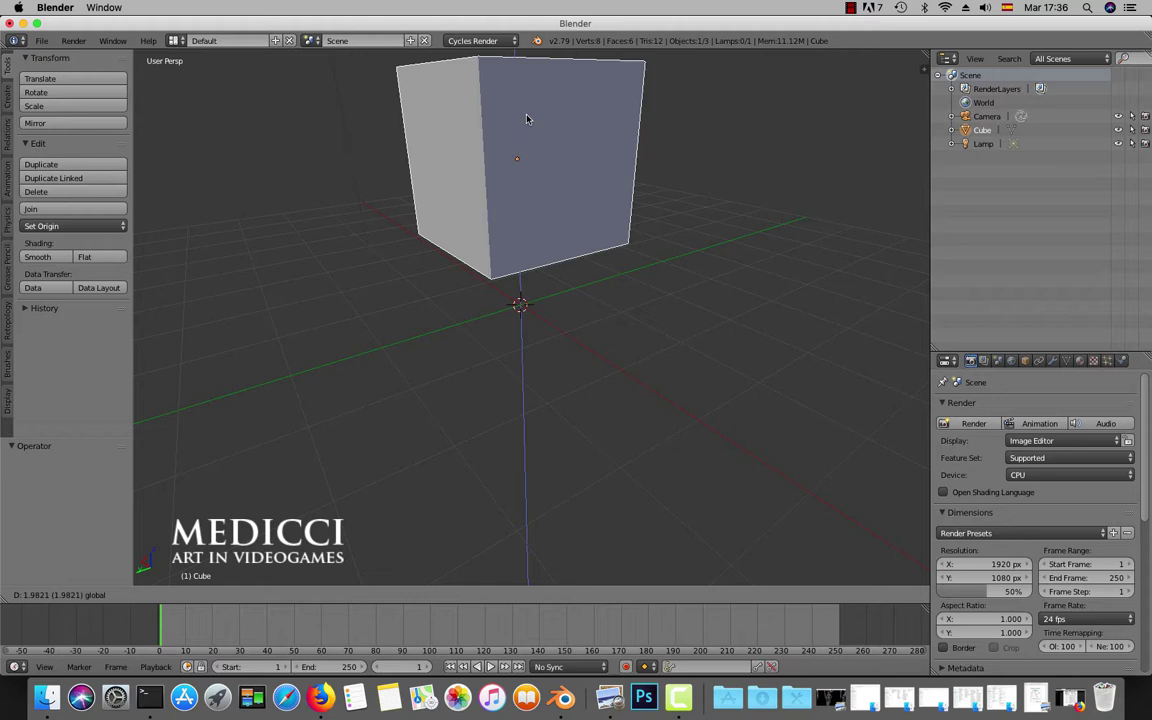
left_click_drag(527, 119, 527, 119)
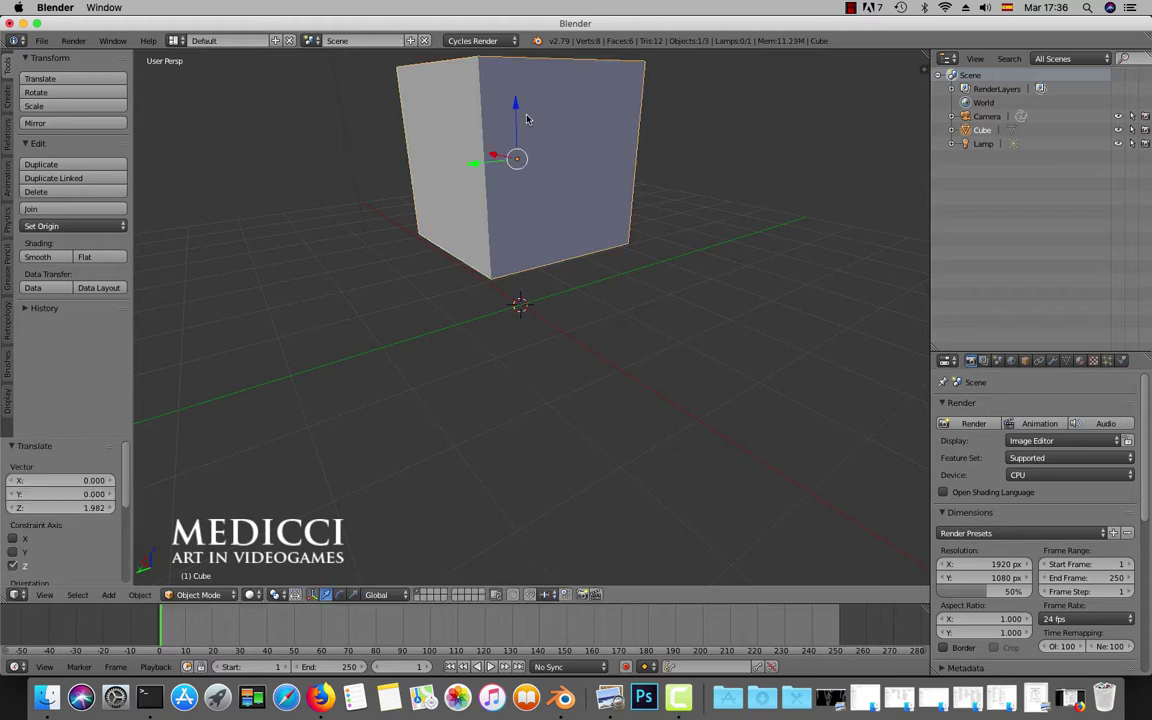
scroll(581, 172, "down", 4)
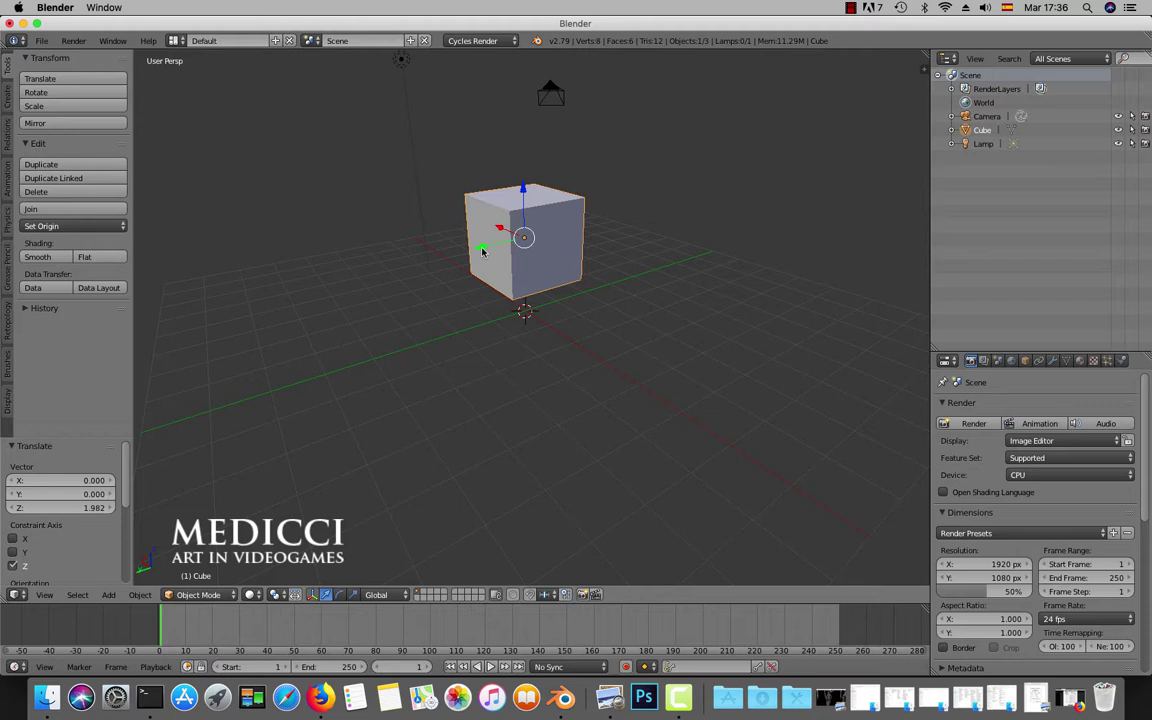
left_click_drag(482, 251, 250, 302)
middle_click_drag(250, 425, 465, 375)
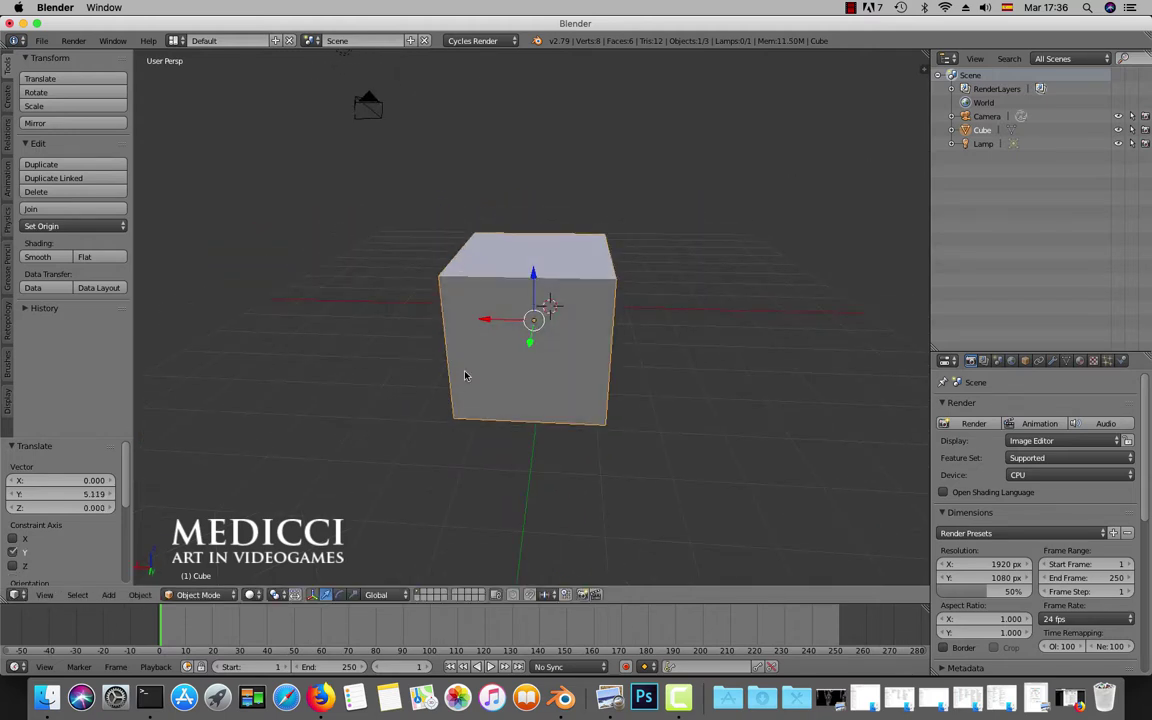
left_click_drag(487, 324, 700, 335)
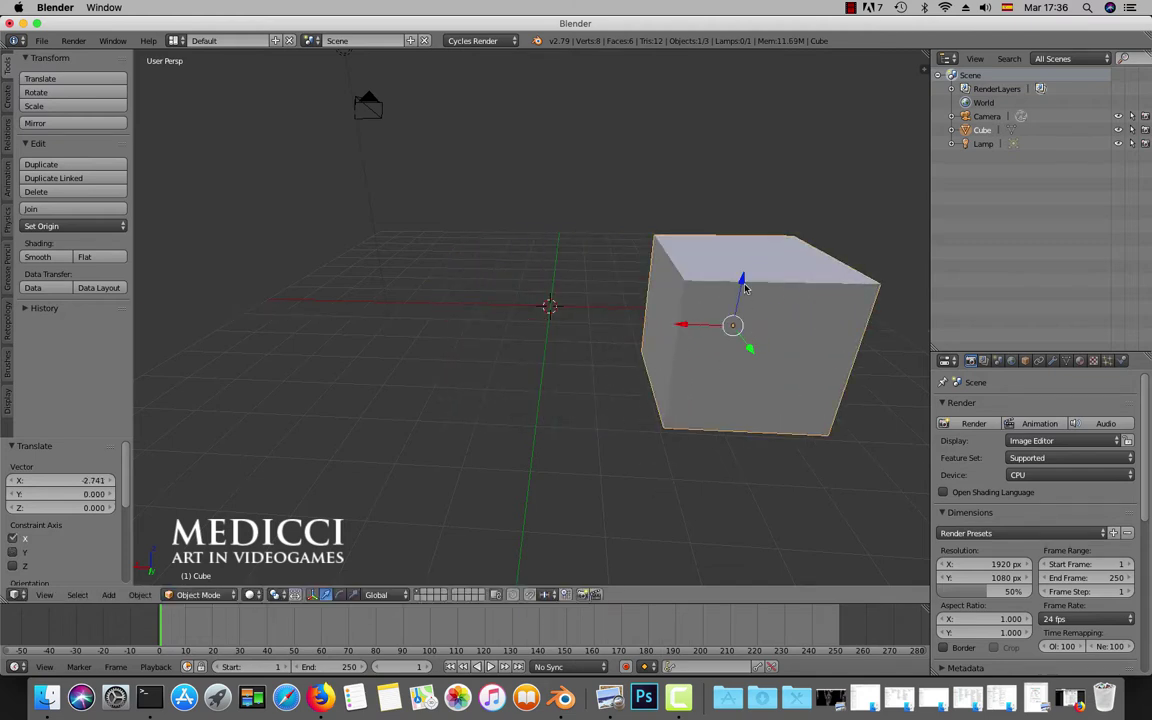
- Move the cube freely without an axis constraint, by about -2.827 in X, -4.009 in Y and 2.565 in Z
middle_click_drag(618, 315, 607, 357)
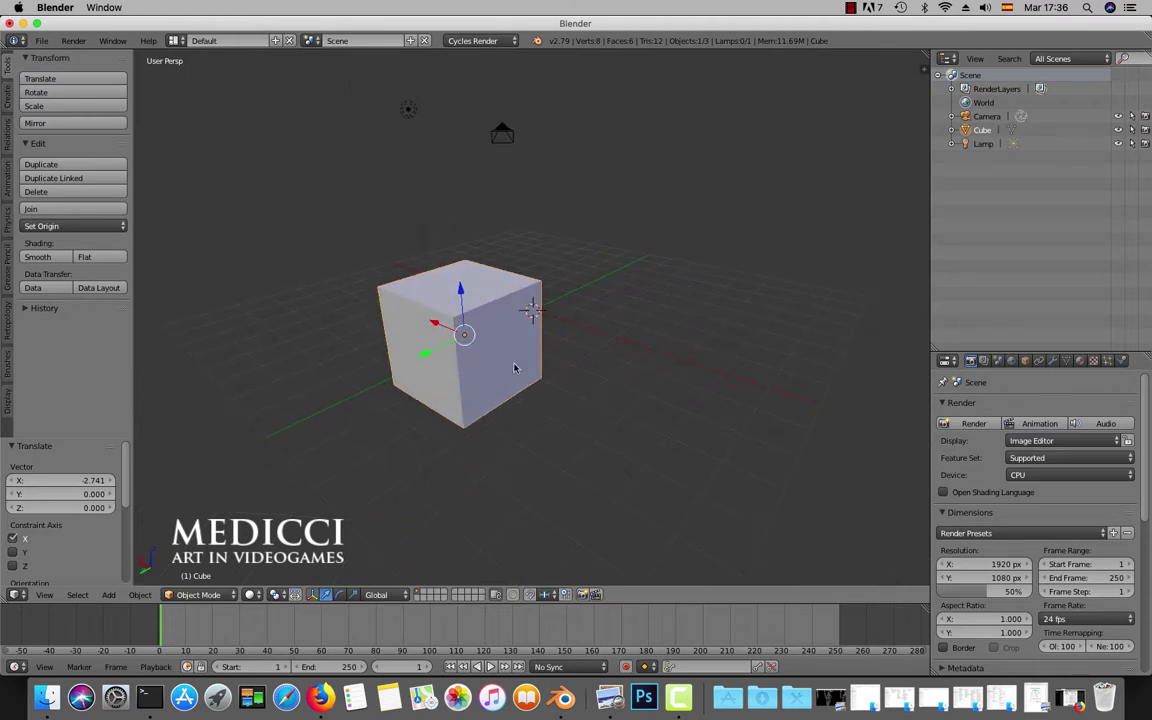
left_click_drag(466, 342, 445, 222)
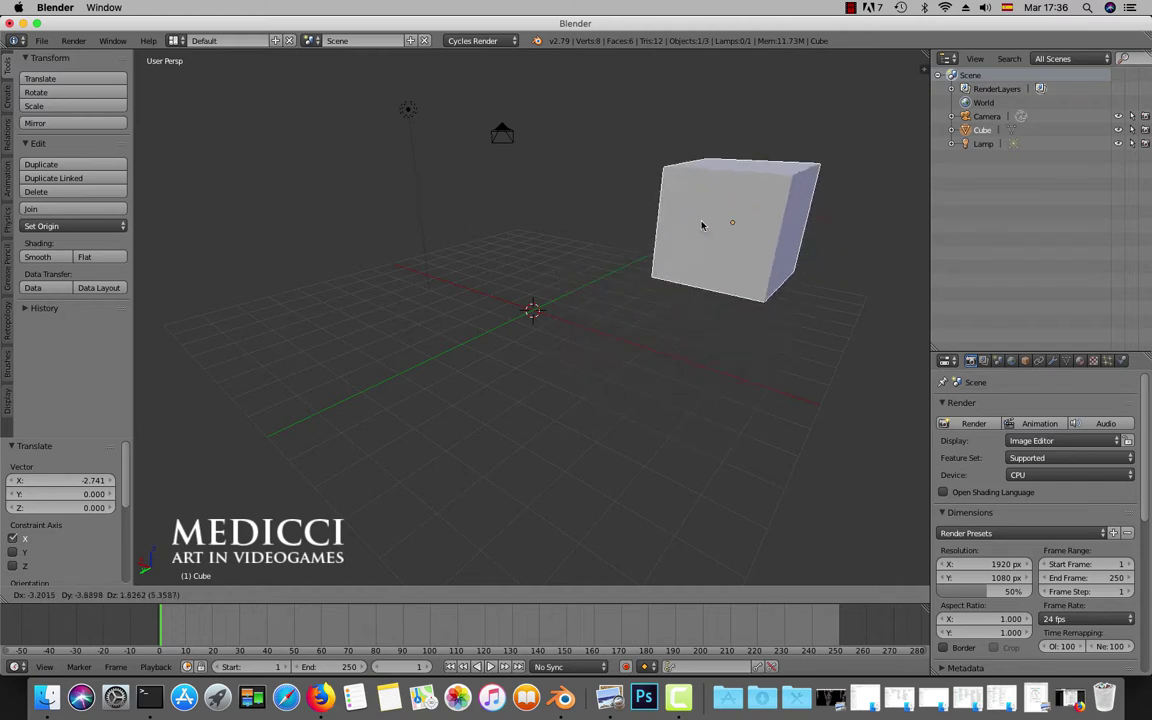
left_click(724, 188)
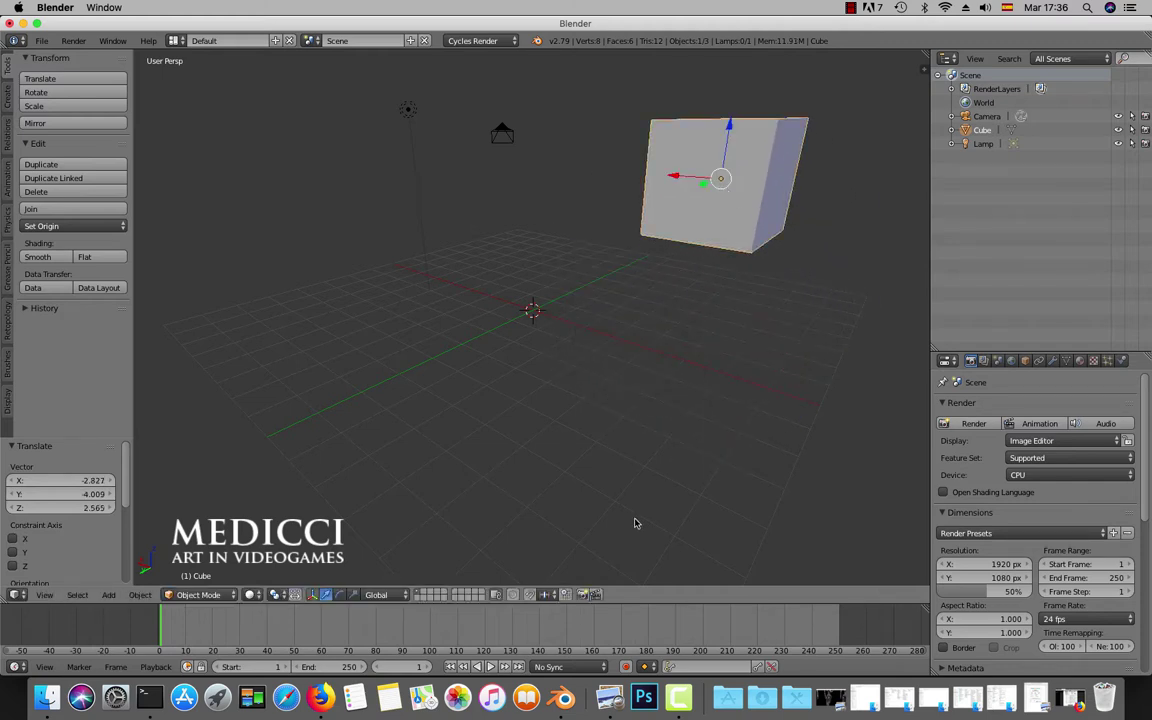
middle_click_drag(666, 391, 631, 411)
scroll(631, 411, "down", 2)
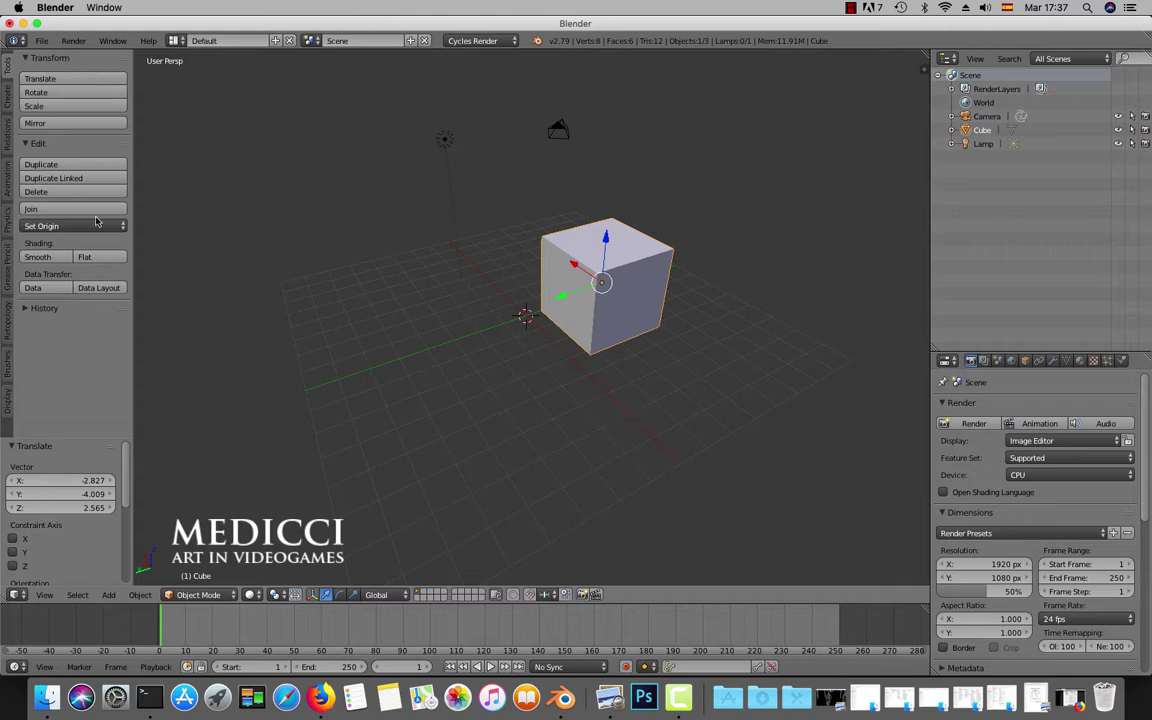
- Try the Translate tool on the cube and cancel the move
left_click(91, 82)
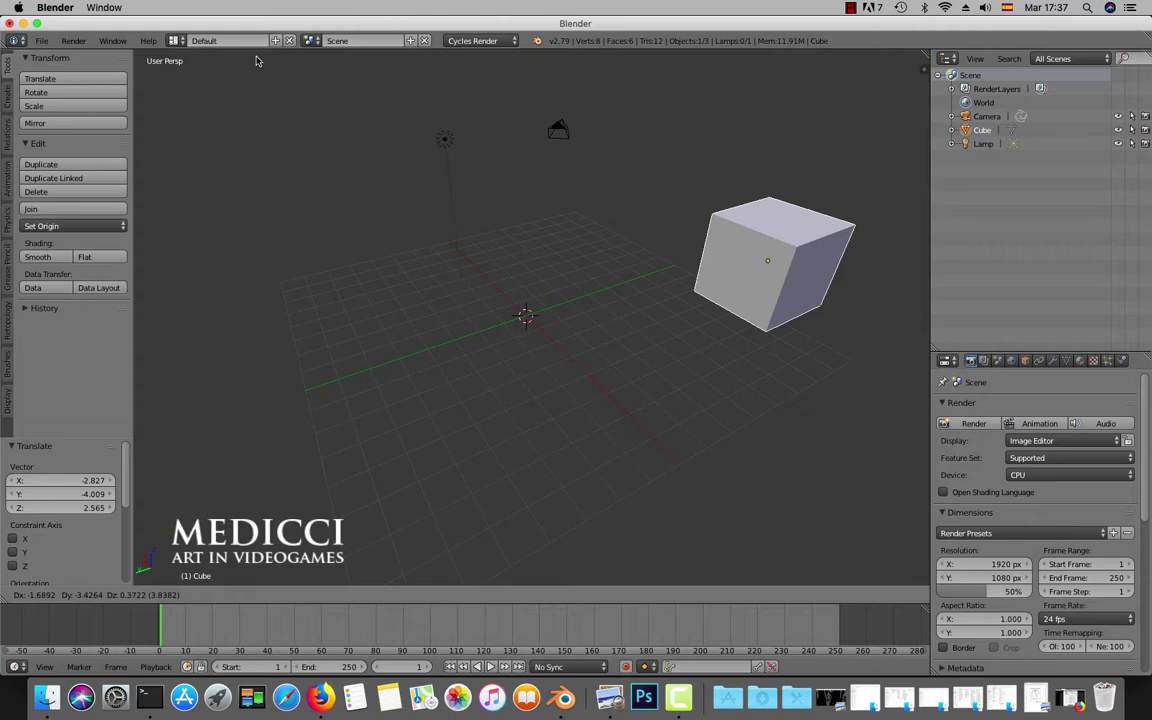
key("Escape")
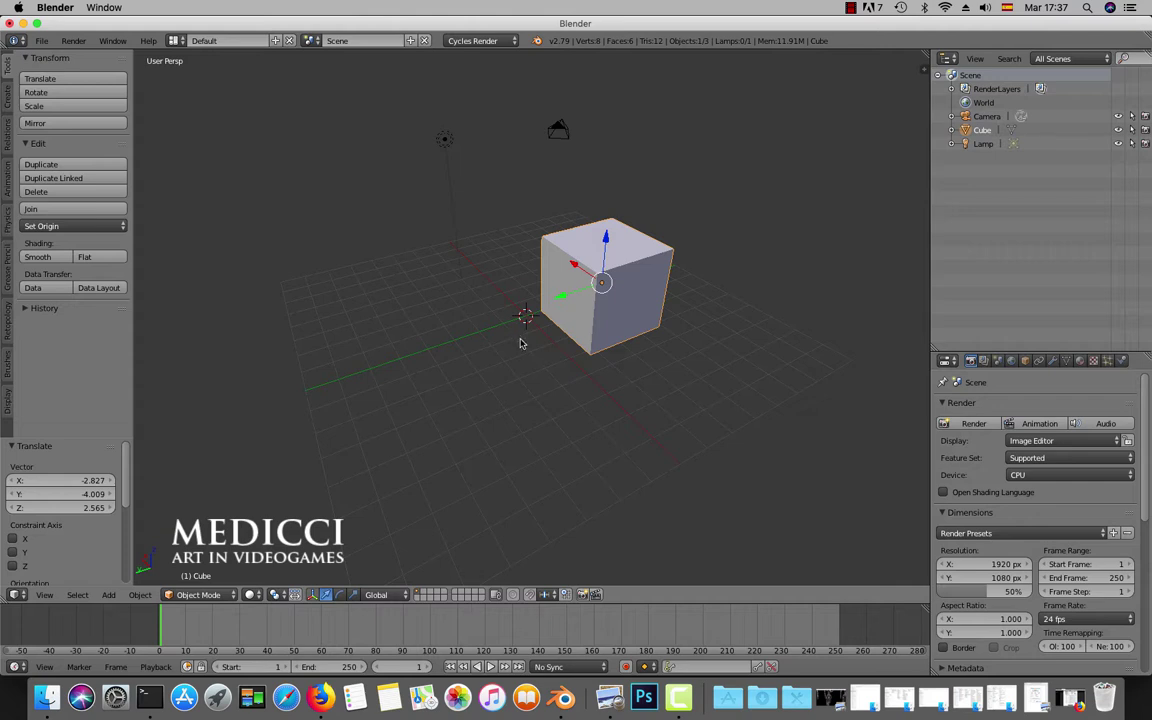
- Clear the cube's location to return it to the scene origin, and frame it closely in the 3D viewport
middle_click_drag(516, 338, 495, 316, "shift")
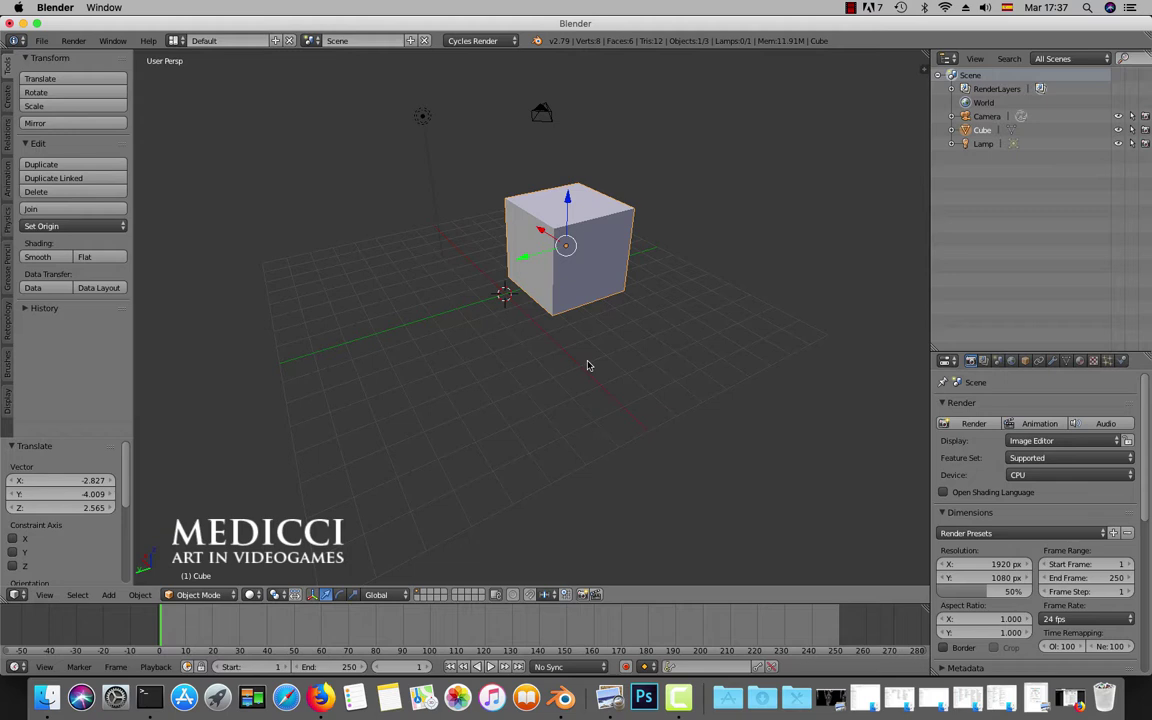
key("alt+g")
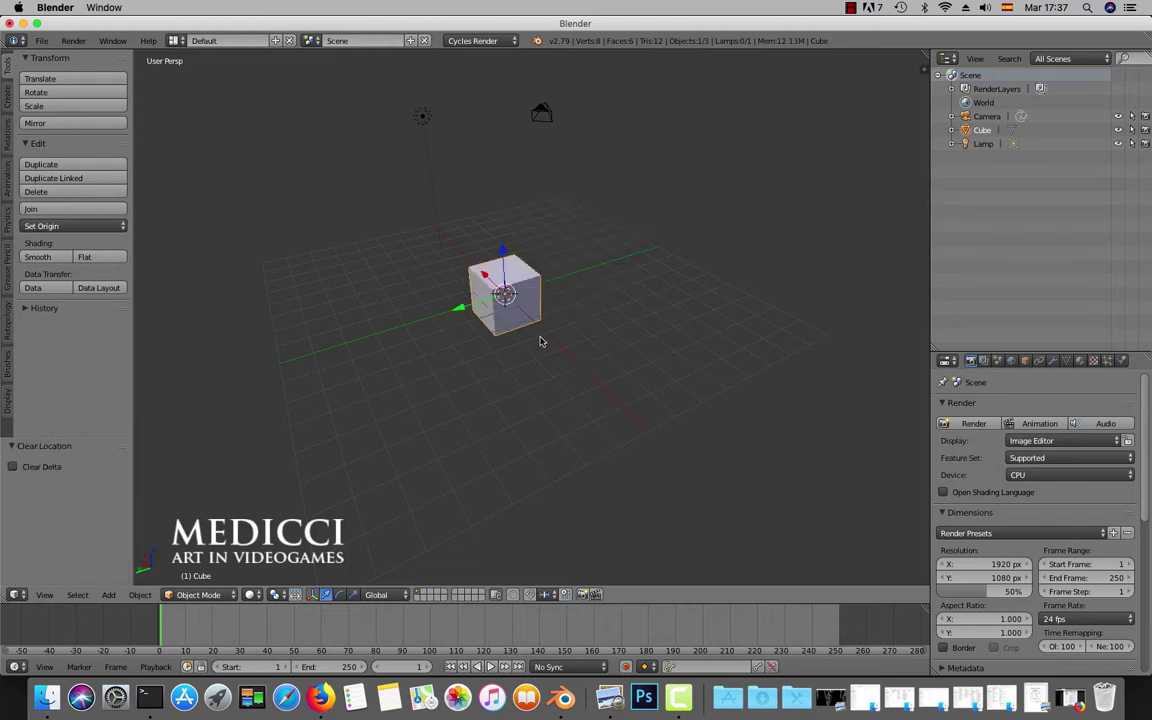
scroll(540, 342, "up", 3)
scroll(534, 343, "up", 1)
middle_click_drag(534, 343, 557, 339, "shift")
scroll(558, 340, "up", 1)
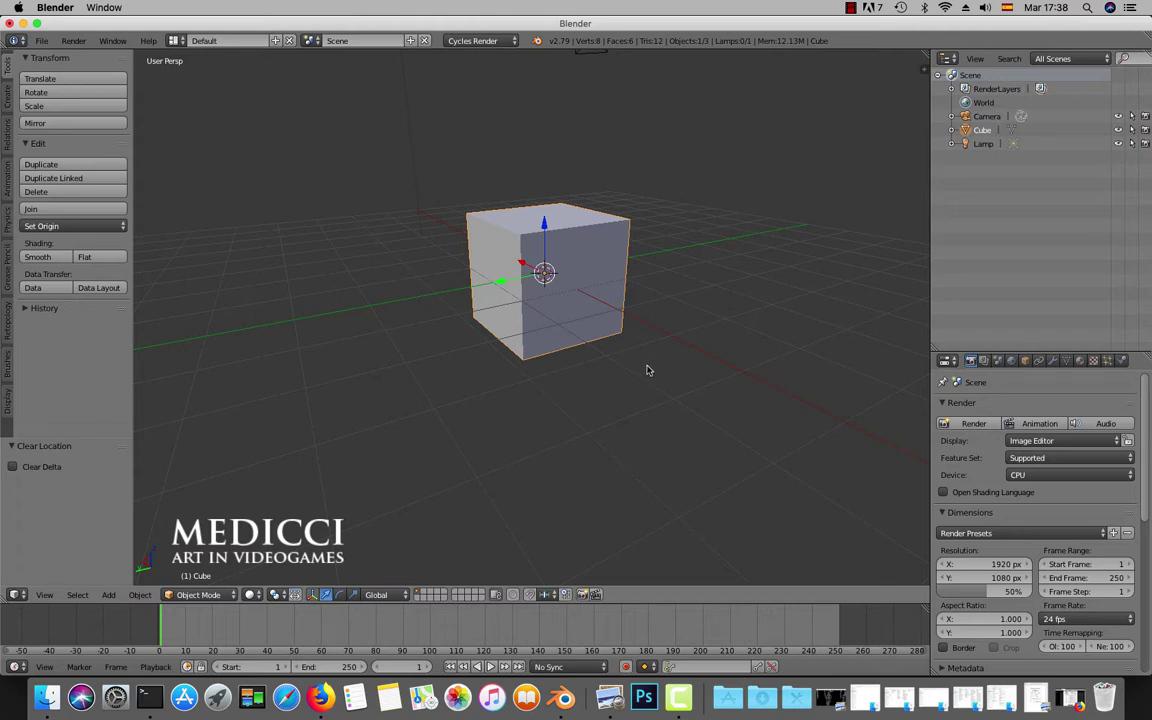
- Move the cube about 2.276 along the global Z axis, trying the X and Y constraints before settling on Z
scroll(648, 372, "down", 2)
key("g")
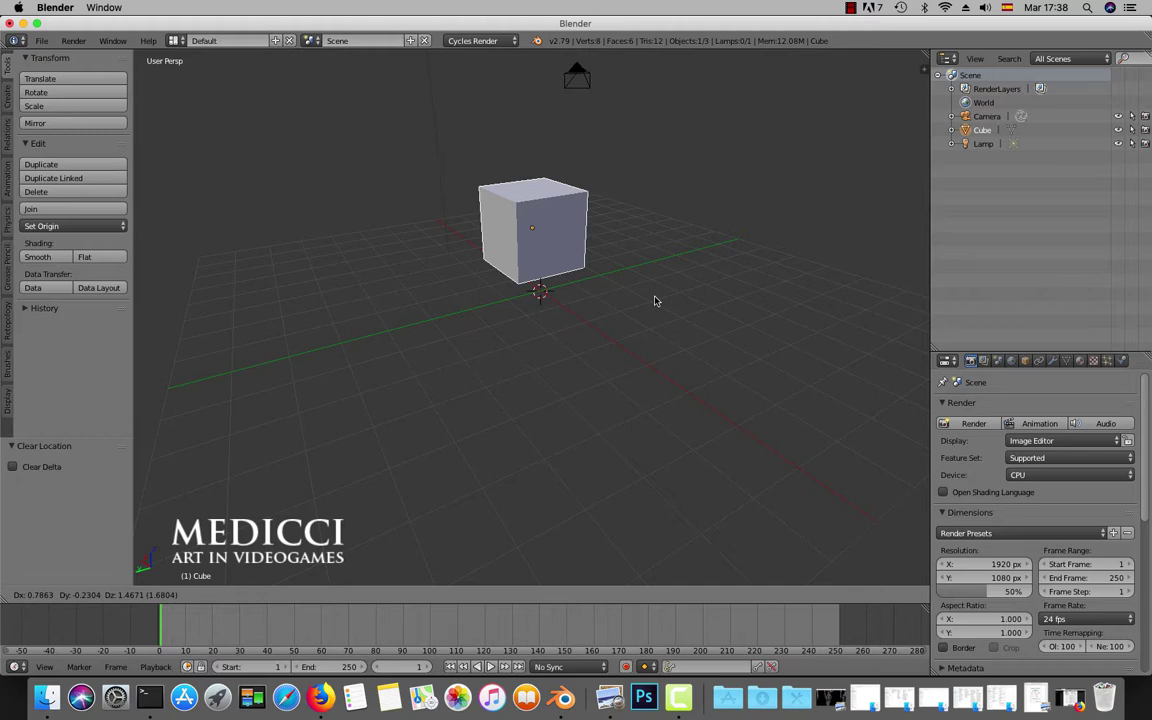
key("x")
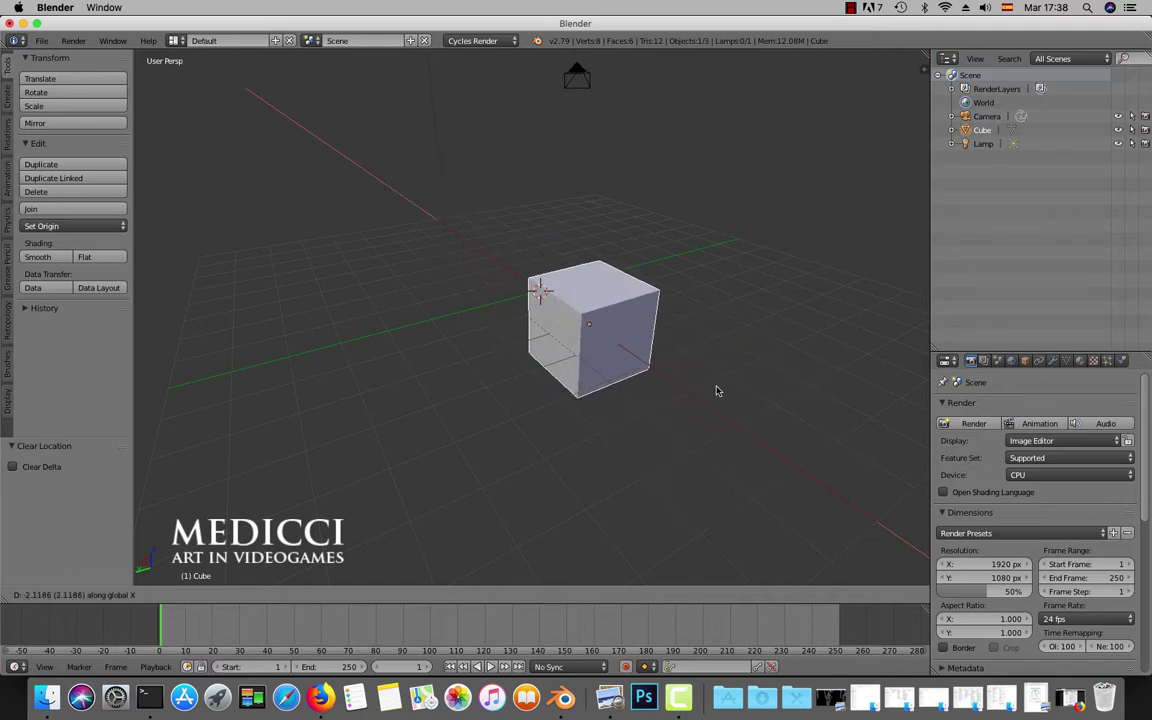
key("y")
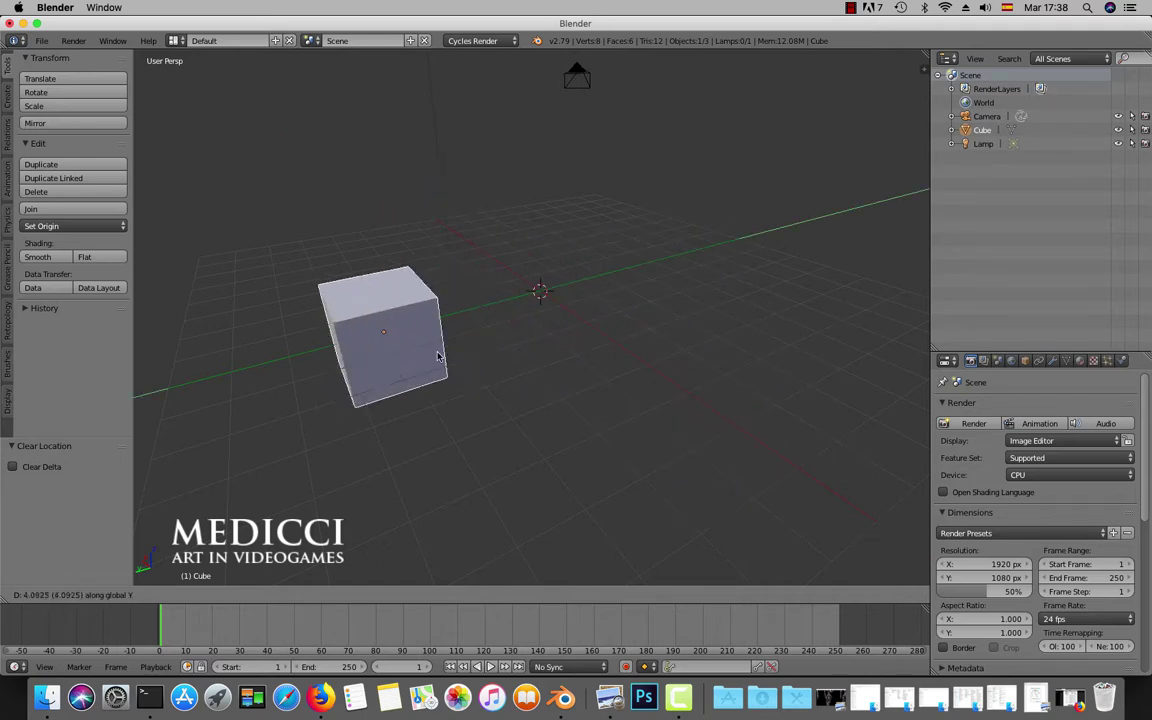
key("z")
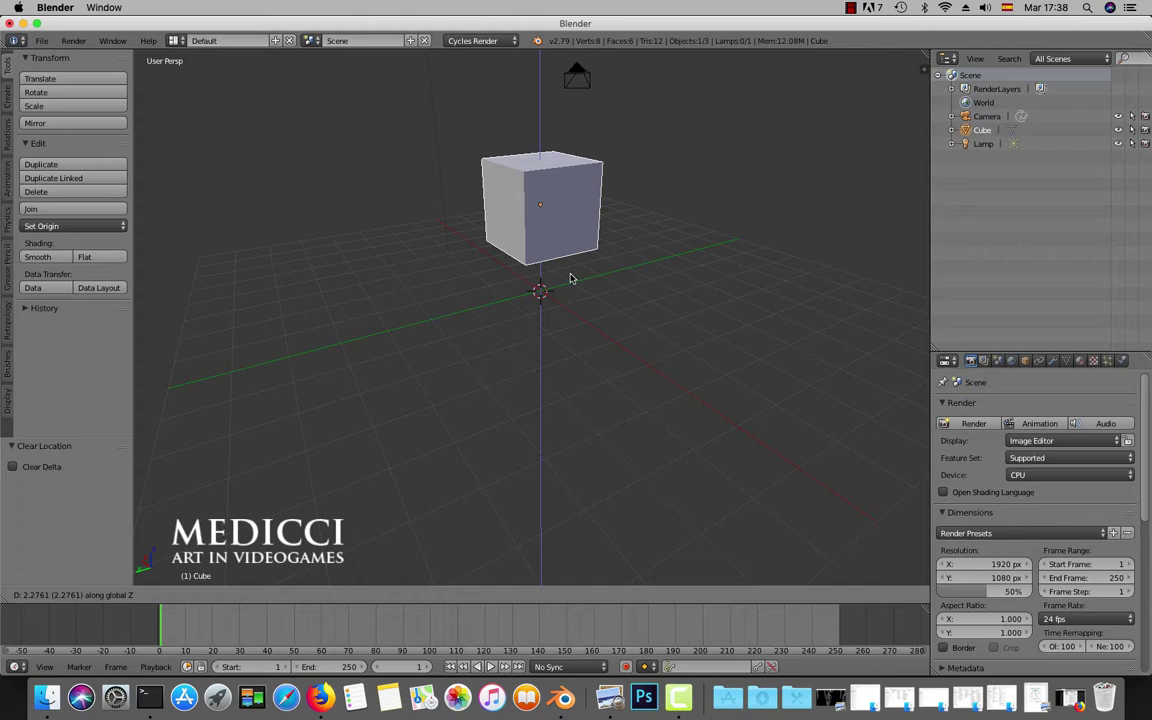
left_click(570, 278)
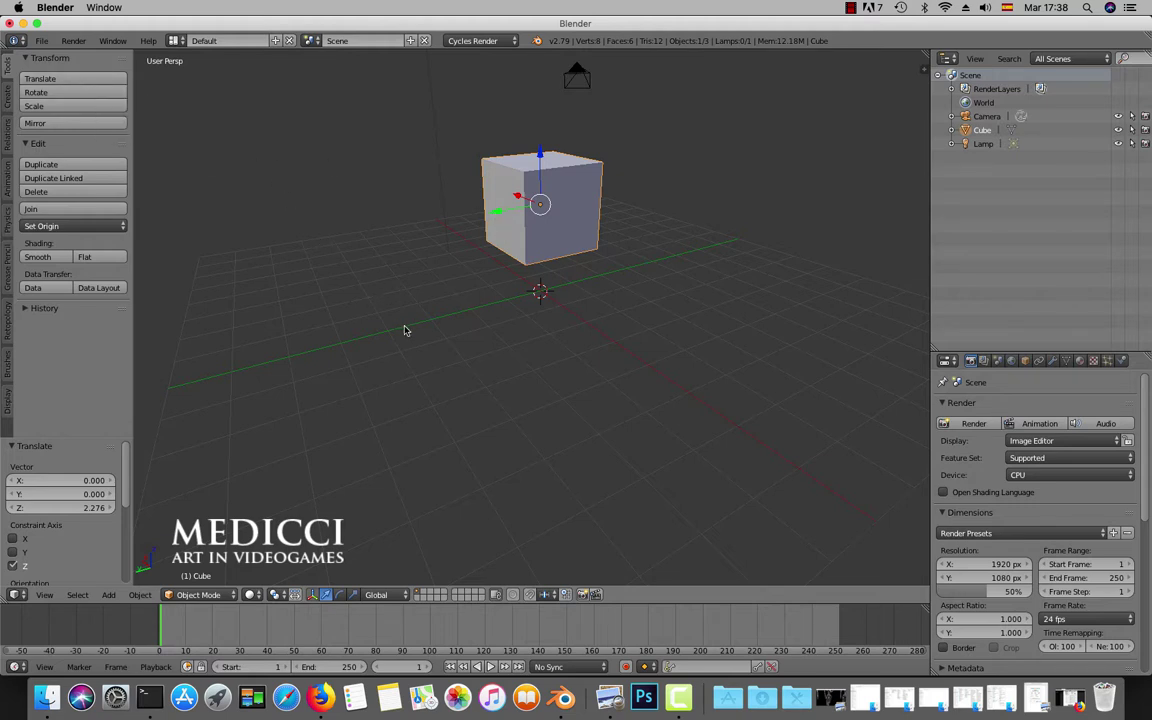
- Try moving the cube freely without an axis constraint and cancel the move
middle_click_drag(410, 339, 406, 359)
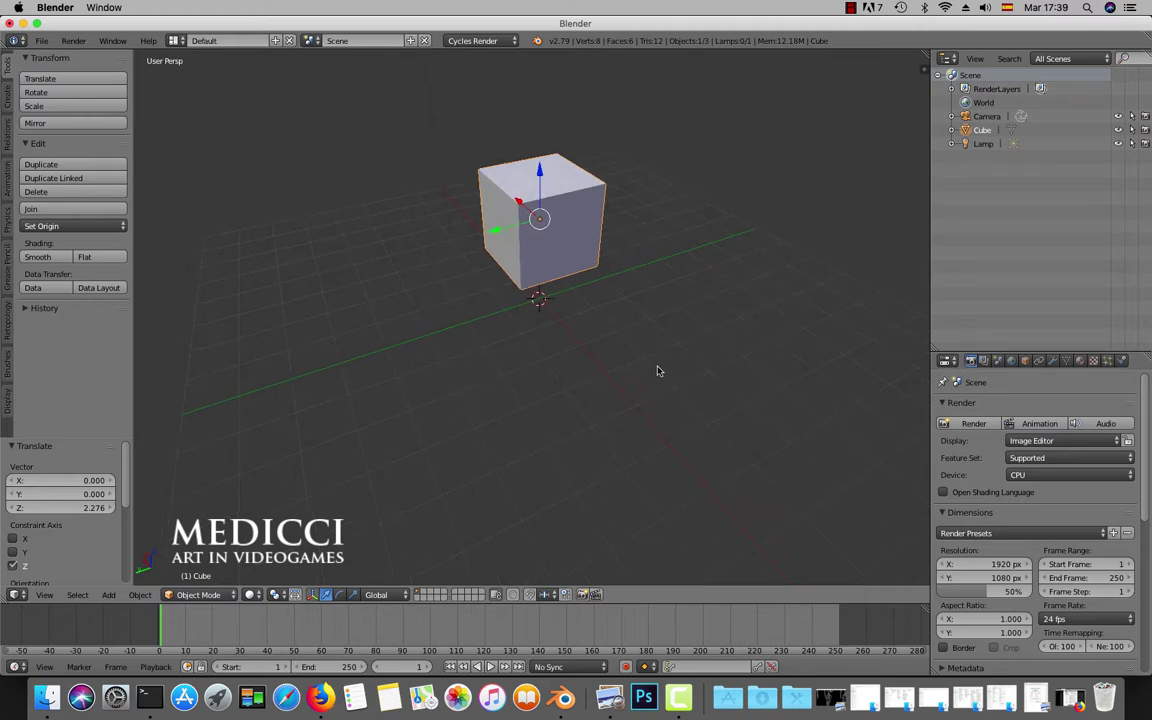
key("g")
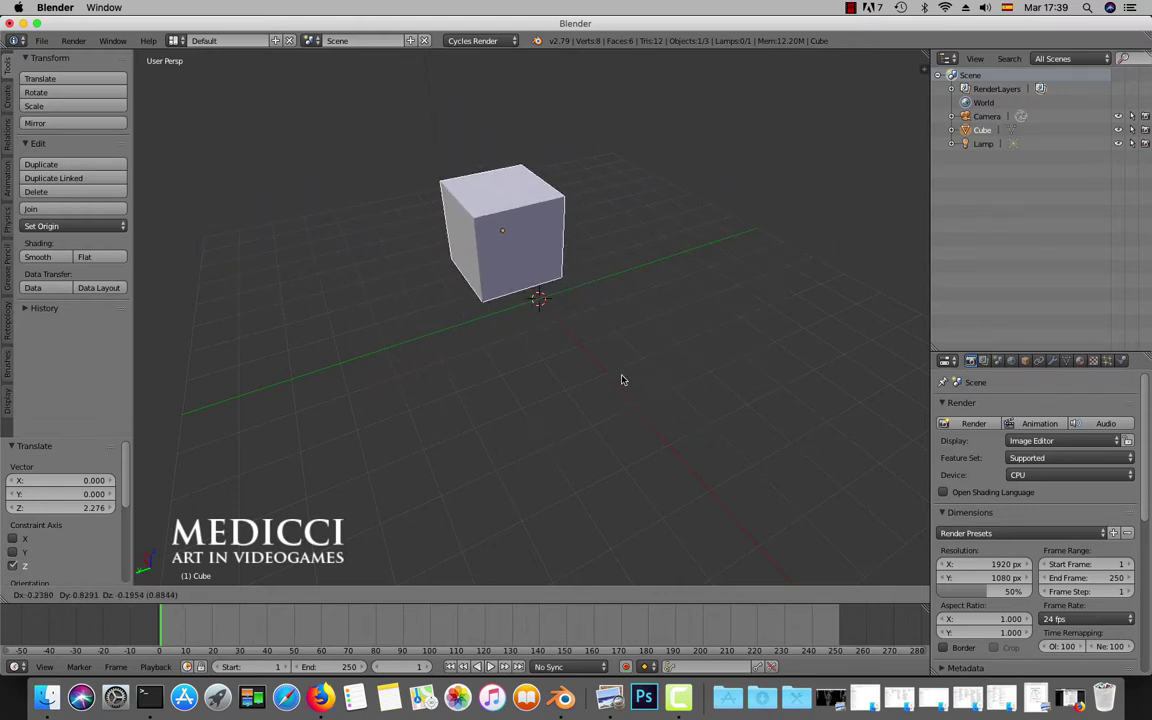
key("Escape")
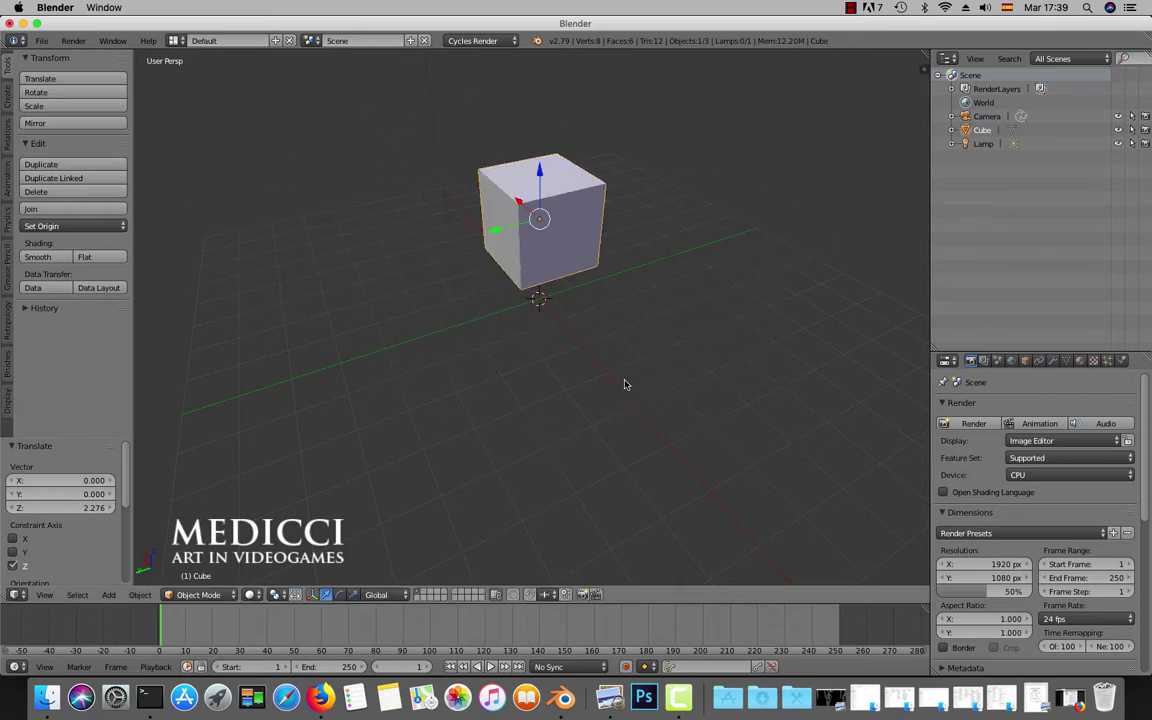
middle_click_drag(628, 373, 640, 347)
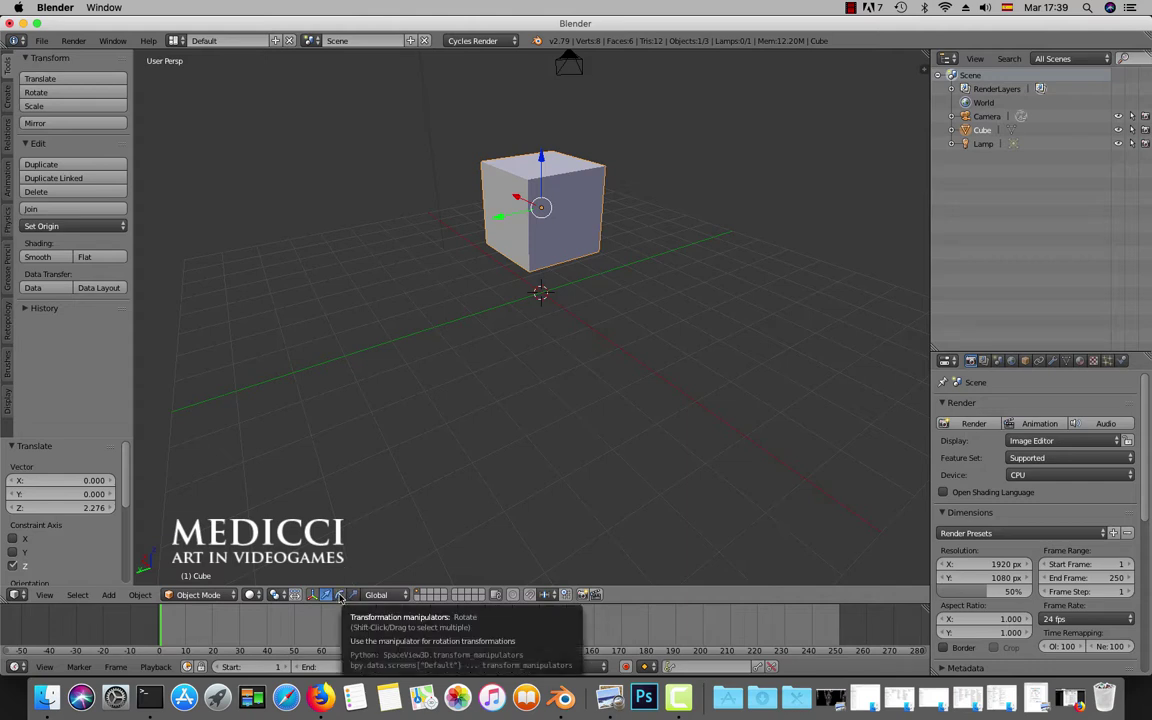
- Switch to the rotation manipulator and rotate the cube about 403° around Z, 310° around Y and -2128° around X
left_click(340, 595)
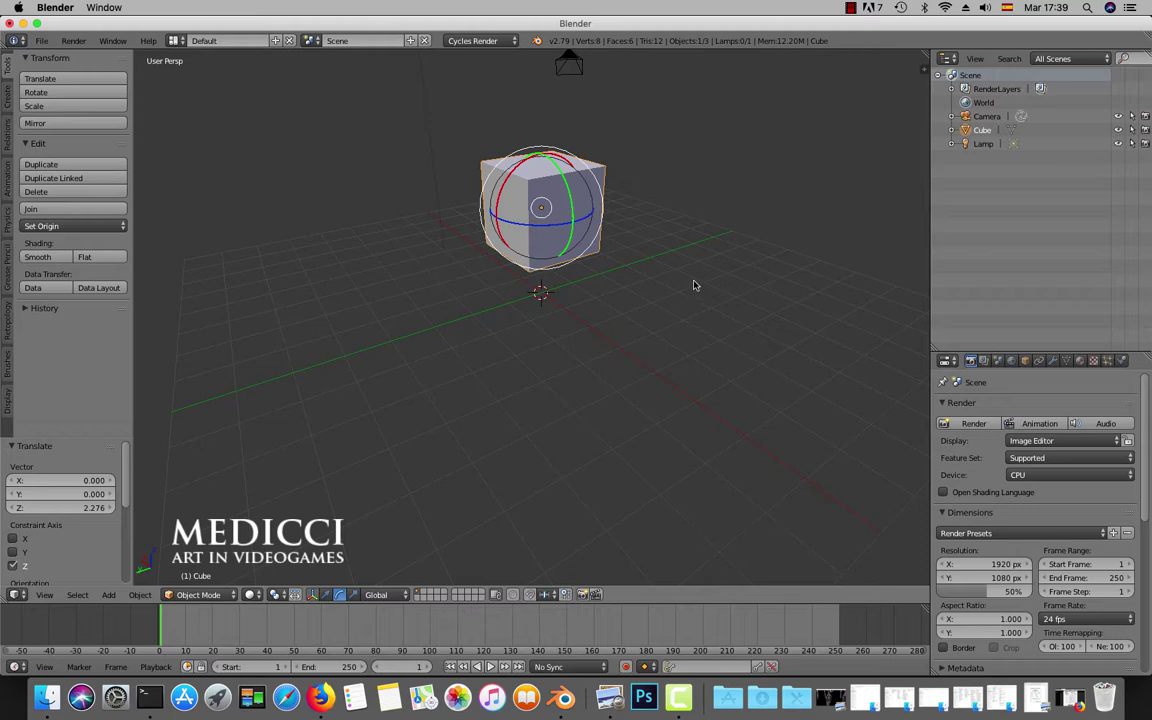
middle_click_drag(694, 281, 681, 311)
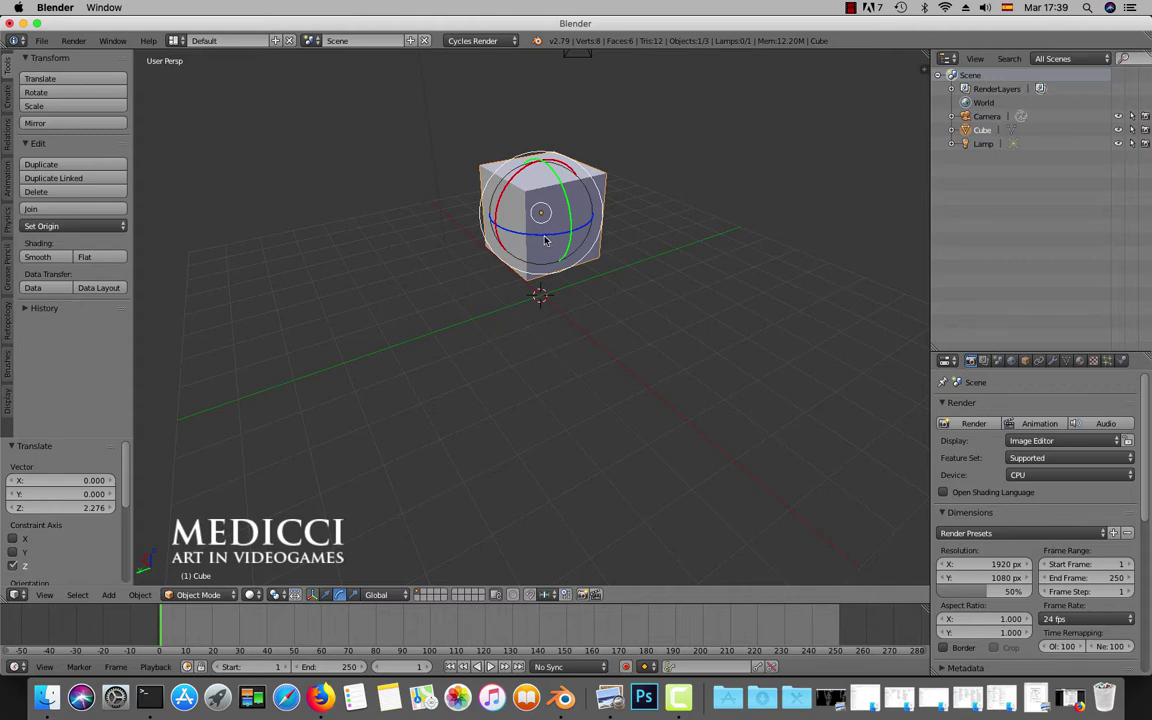
left_click_drag(545, 240, 725, 378)
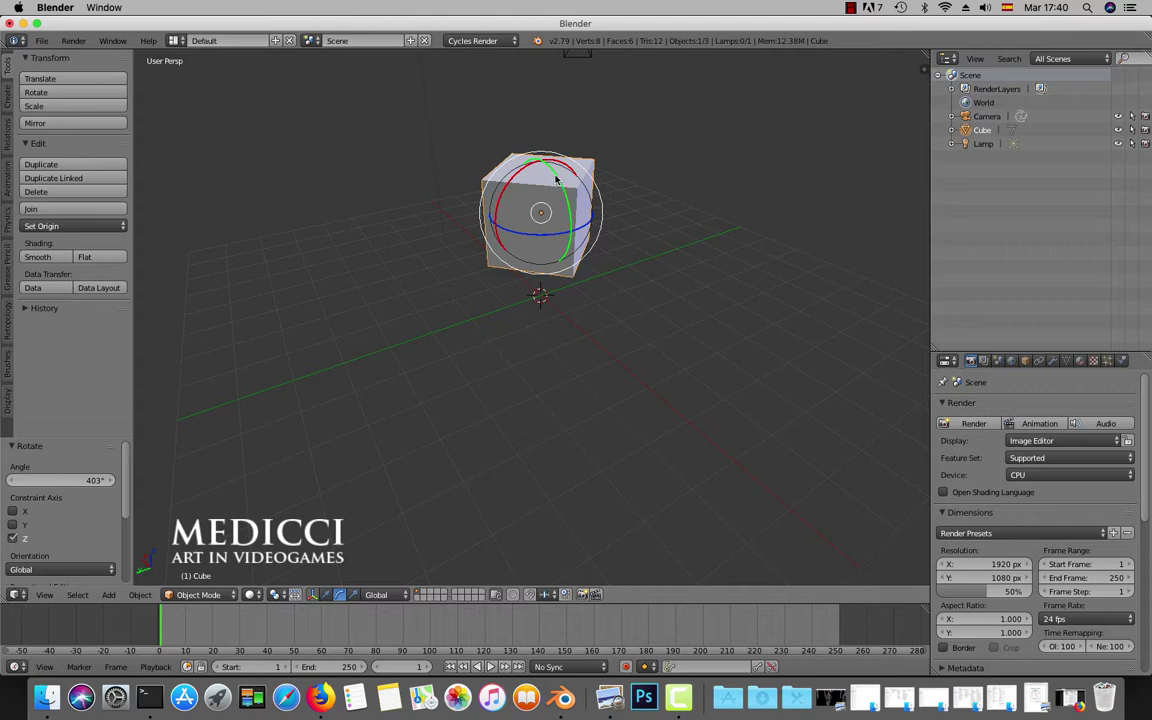
left_click_drag(557, 179, 646, 185)
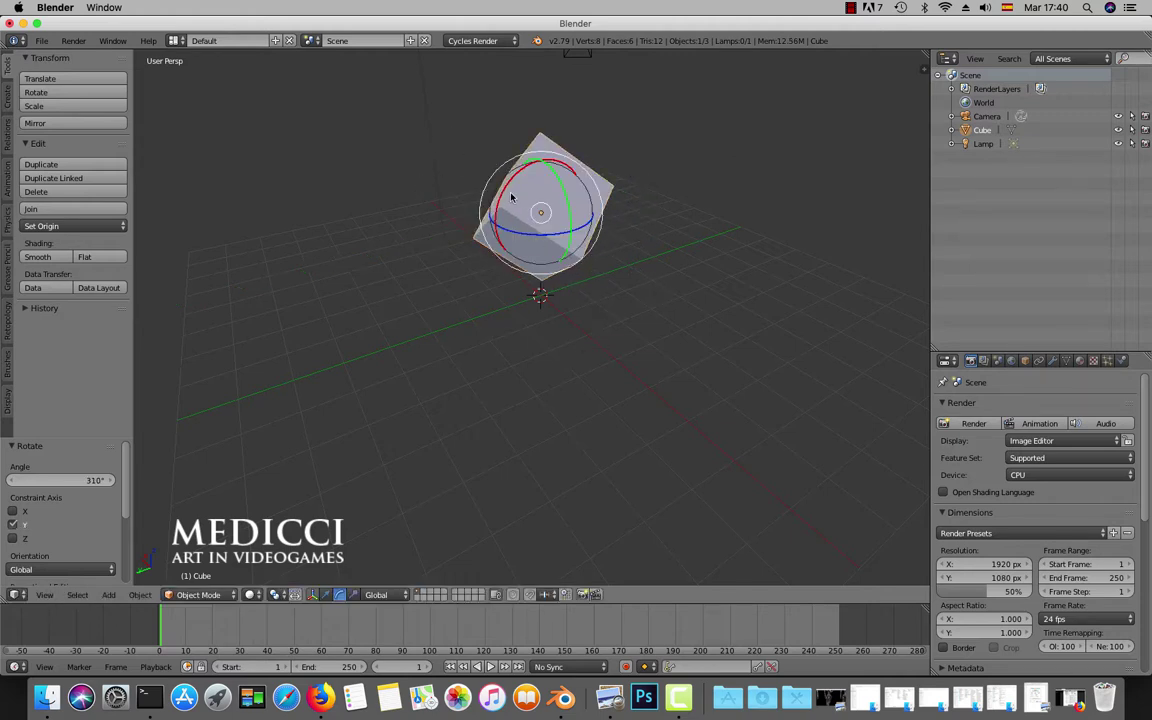
left_click_drag(507, 188, 543, 127)
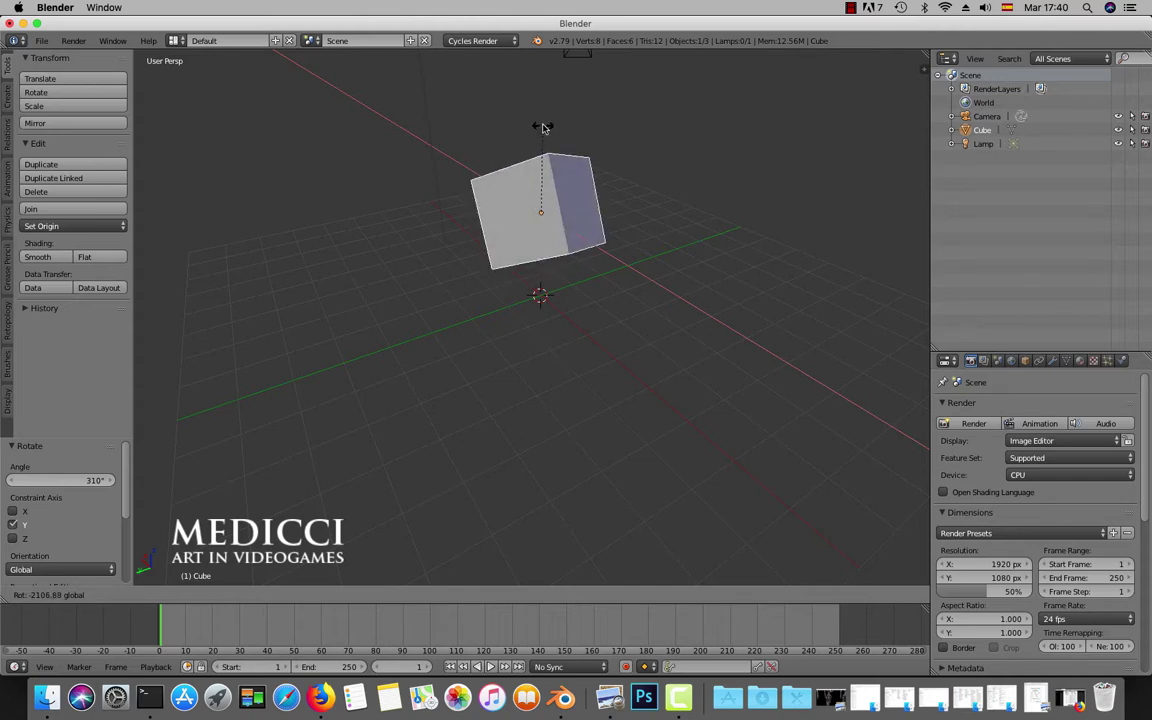
left_click_drag(543, 127, 518, 150)
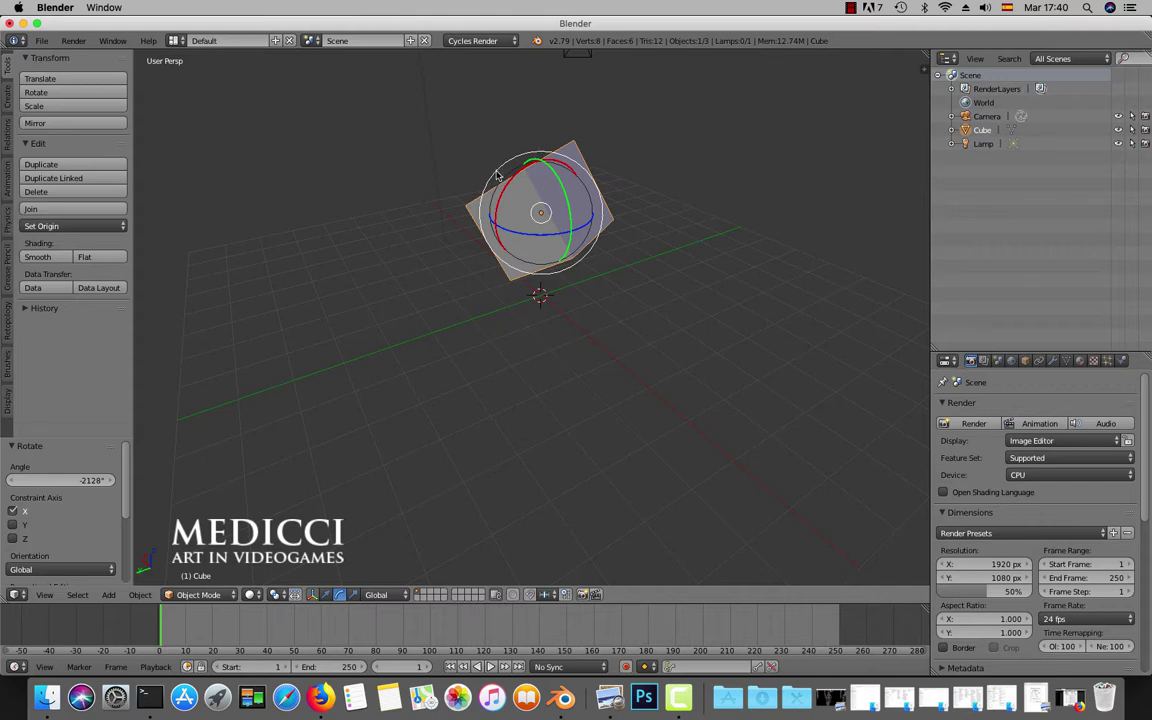
- Rotate the cube about -1681° in the view plane, and turn it freely with trackball rotation by about 108° and 29.8°
left_click_drag(489, 167, 662, 178)
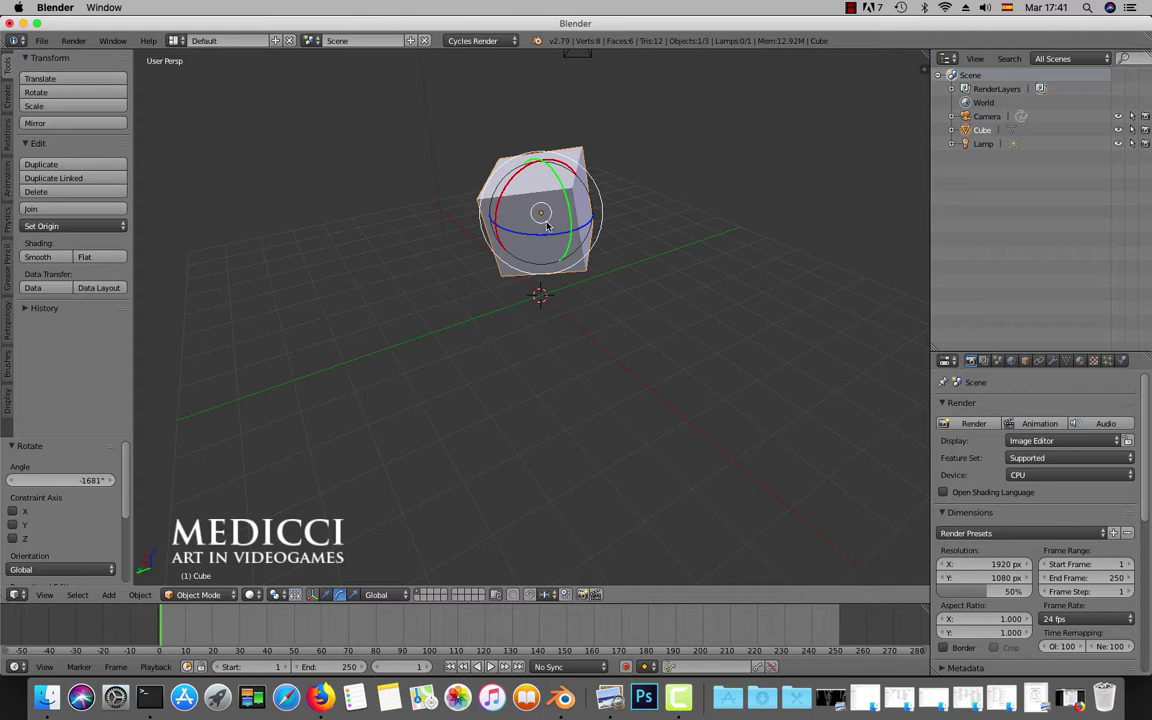
left_click_drag(573, 230, 503, 243)
left_click_drag(600, 257, 527, 298)
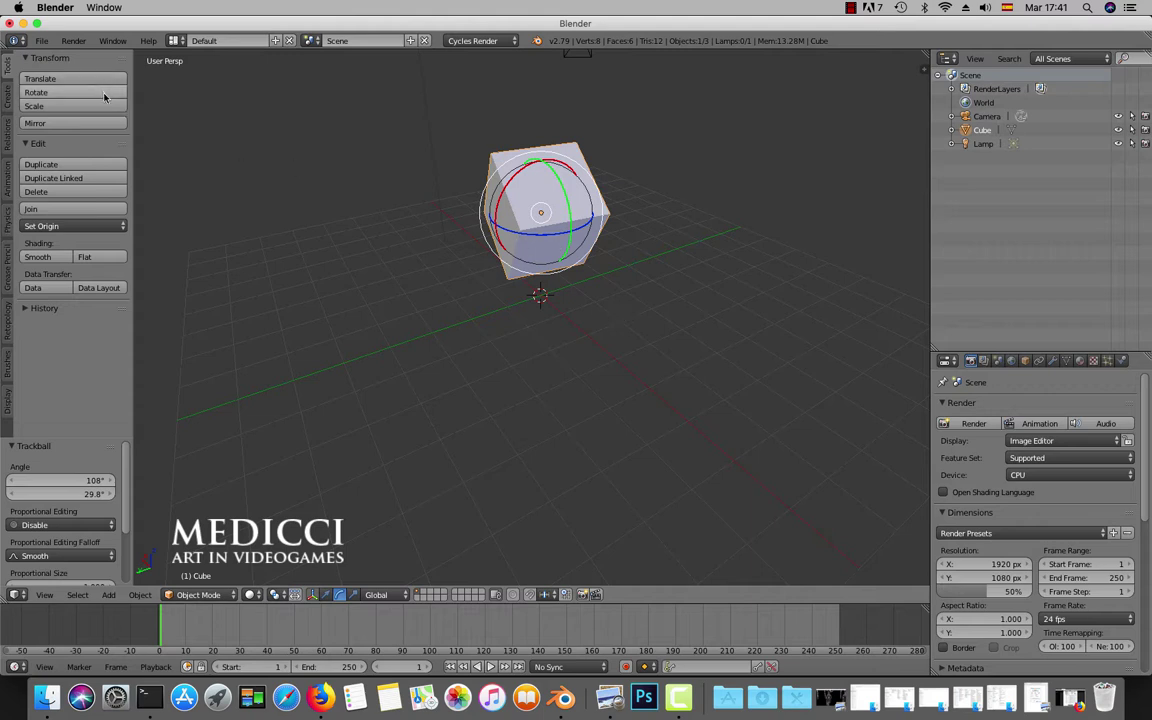
- Try the Rotate tool on the cube, constrained in turn to the global X, Y and Z axes, and cancel the rotation
left_click(104, 95)
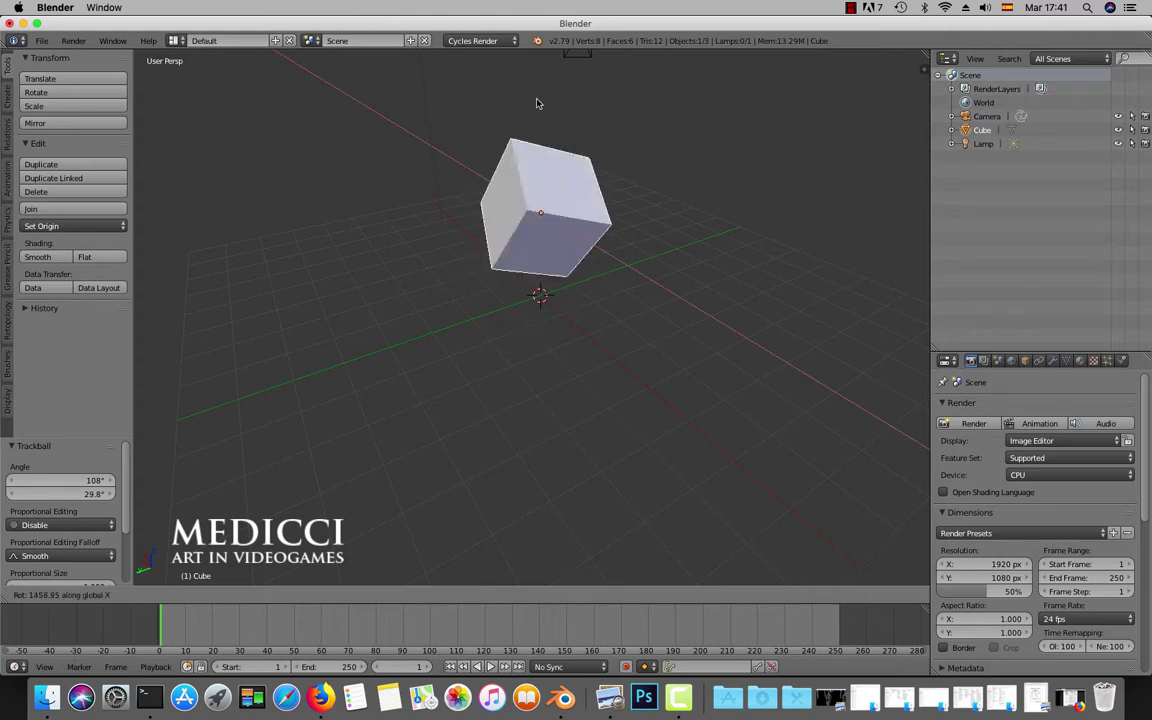
key("x")
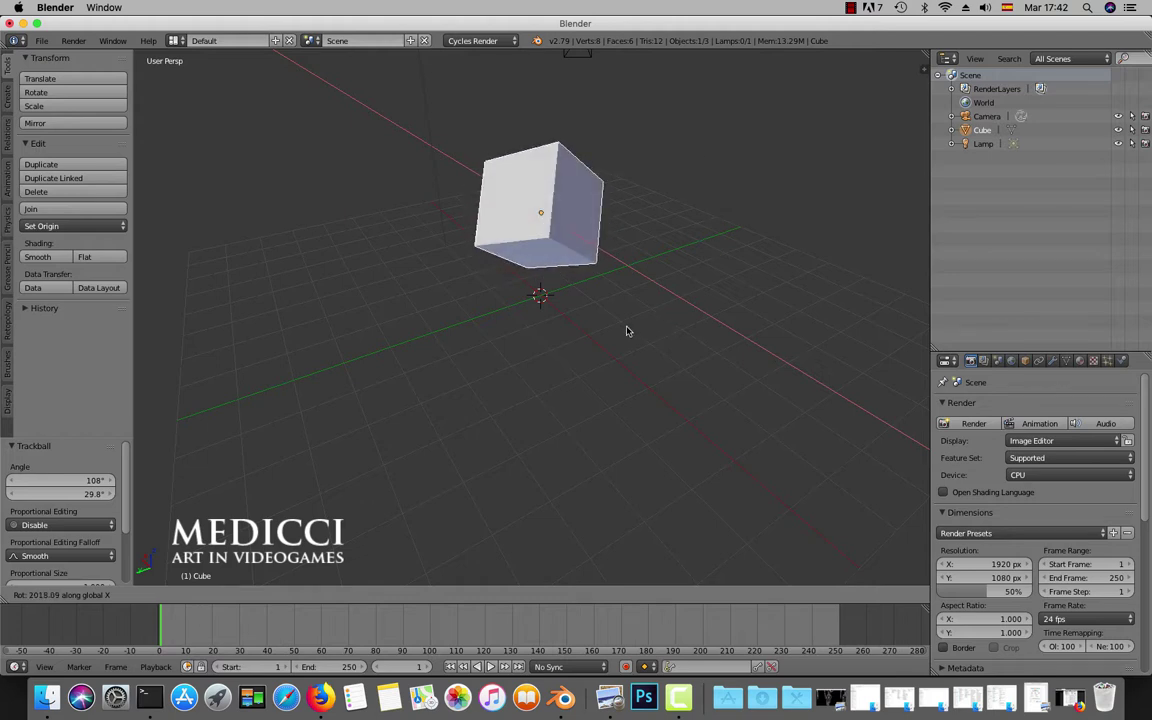
key("y")
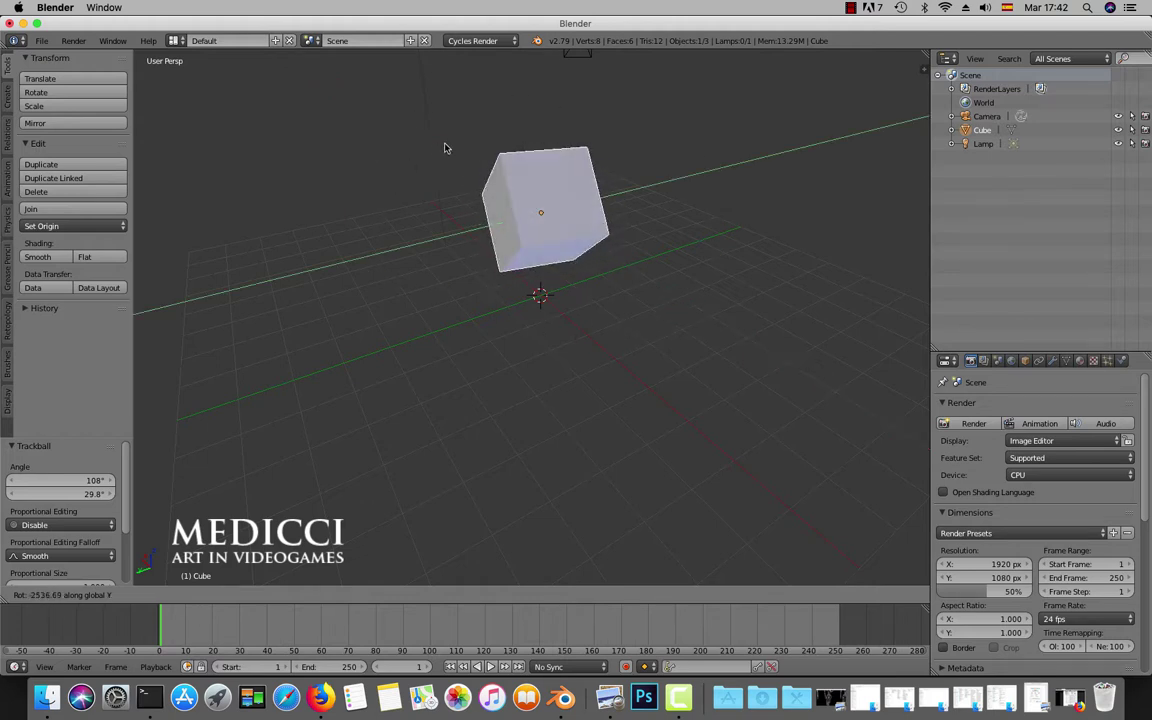
key("z")
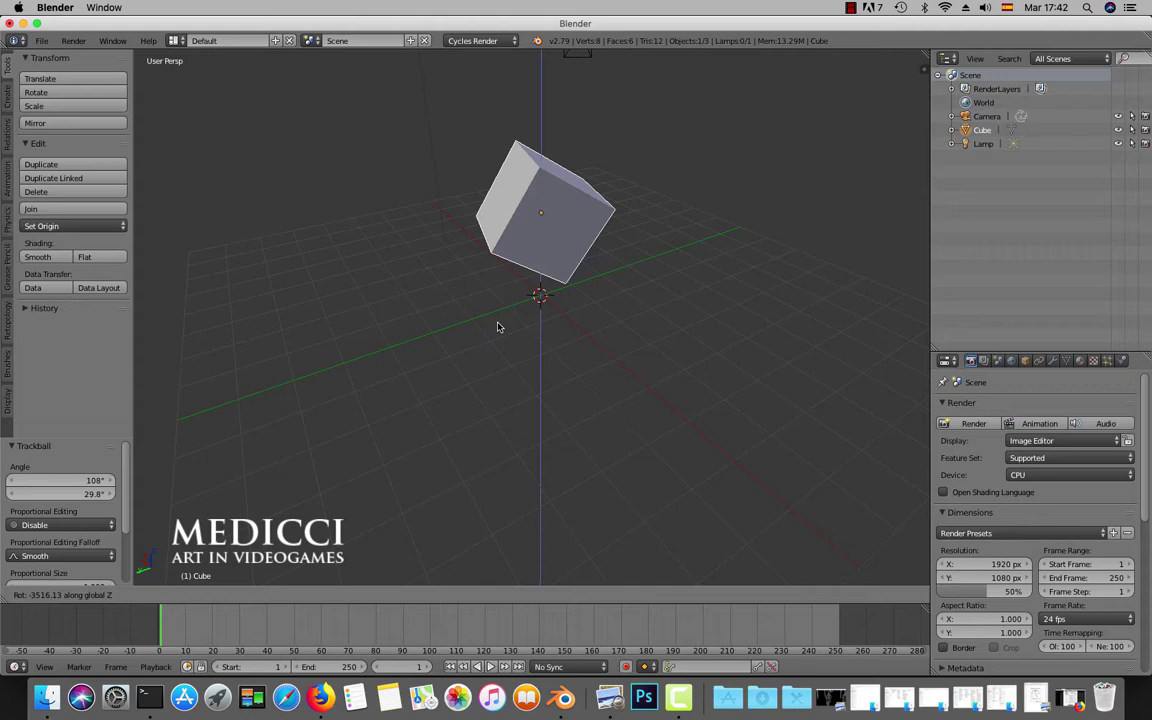
key("Escape")
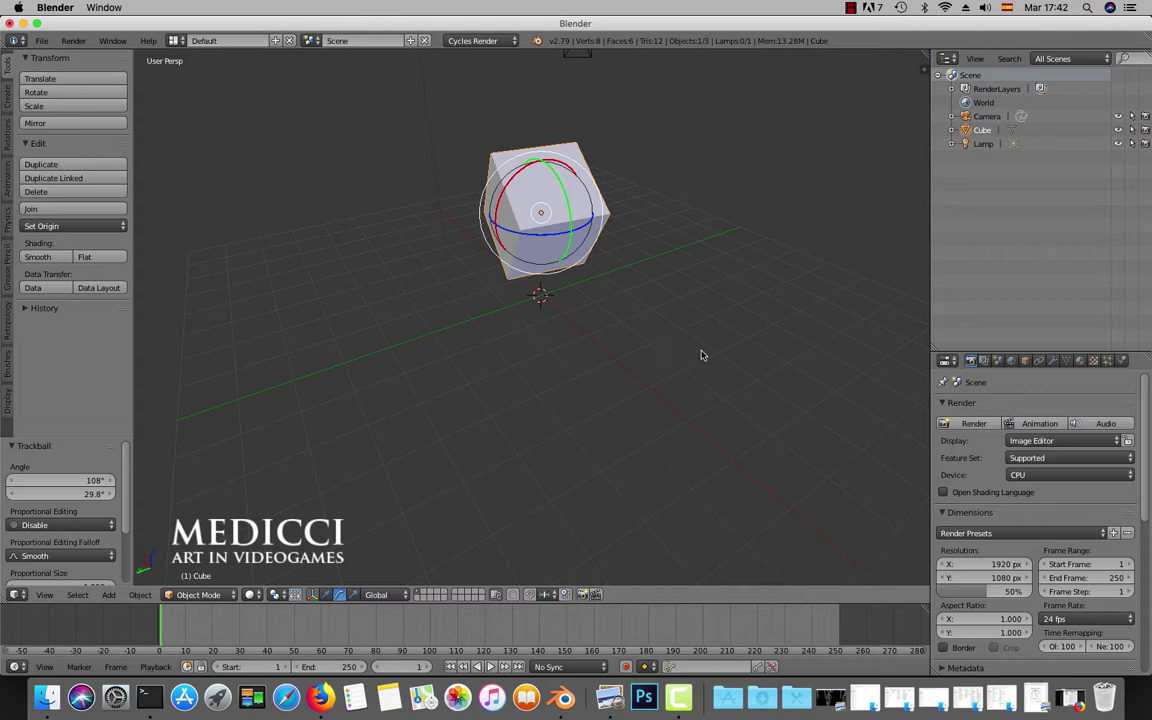
- Rotate the cube about -4307° around the global Y axis, trying the Z and X constraints before settling on Y
key("r")
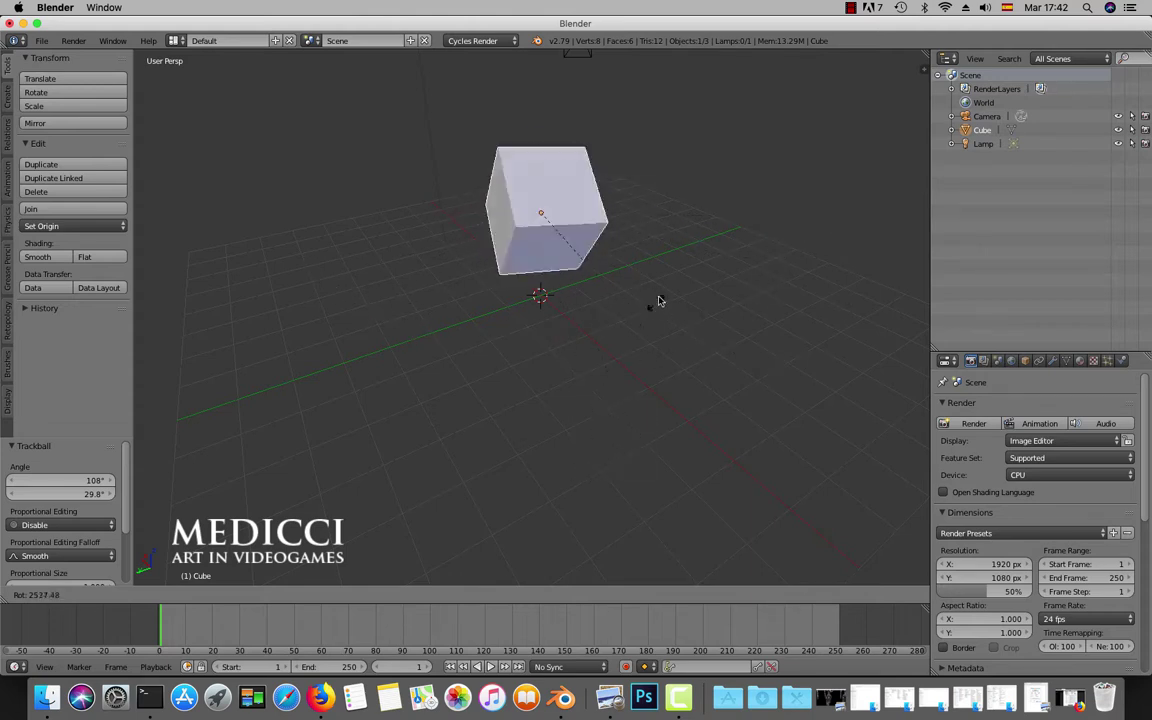
key("z")
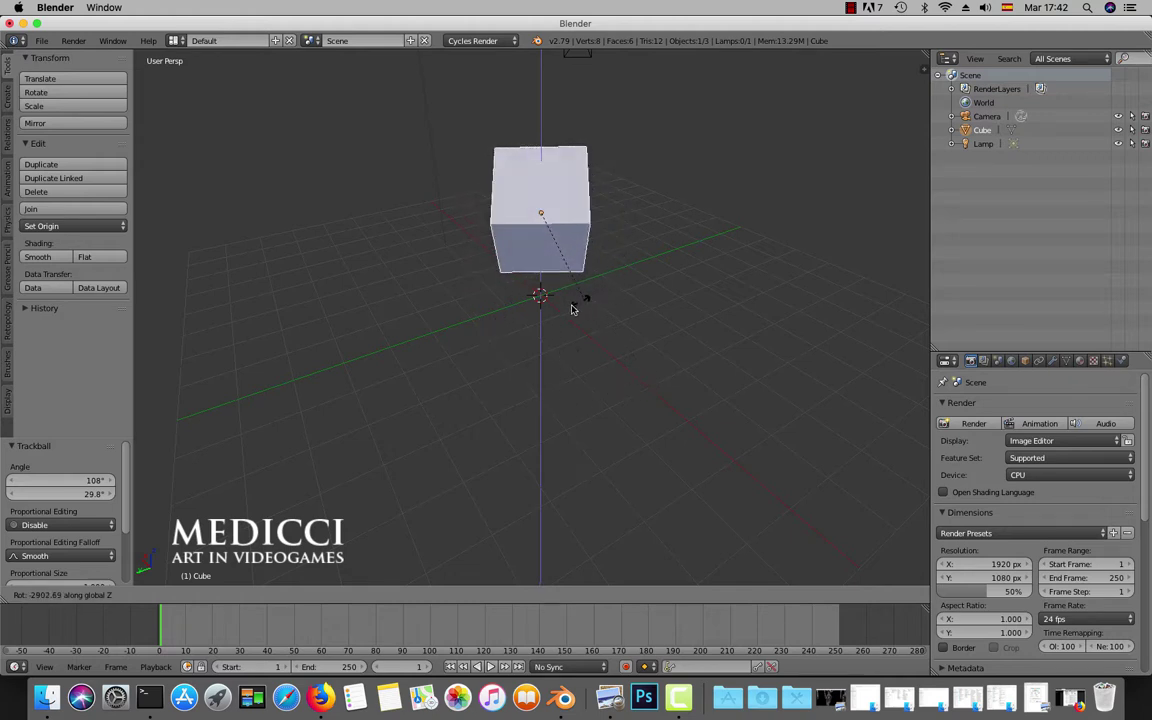
key("x")
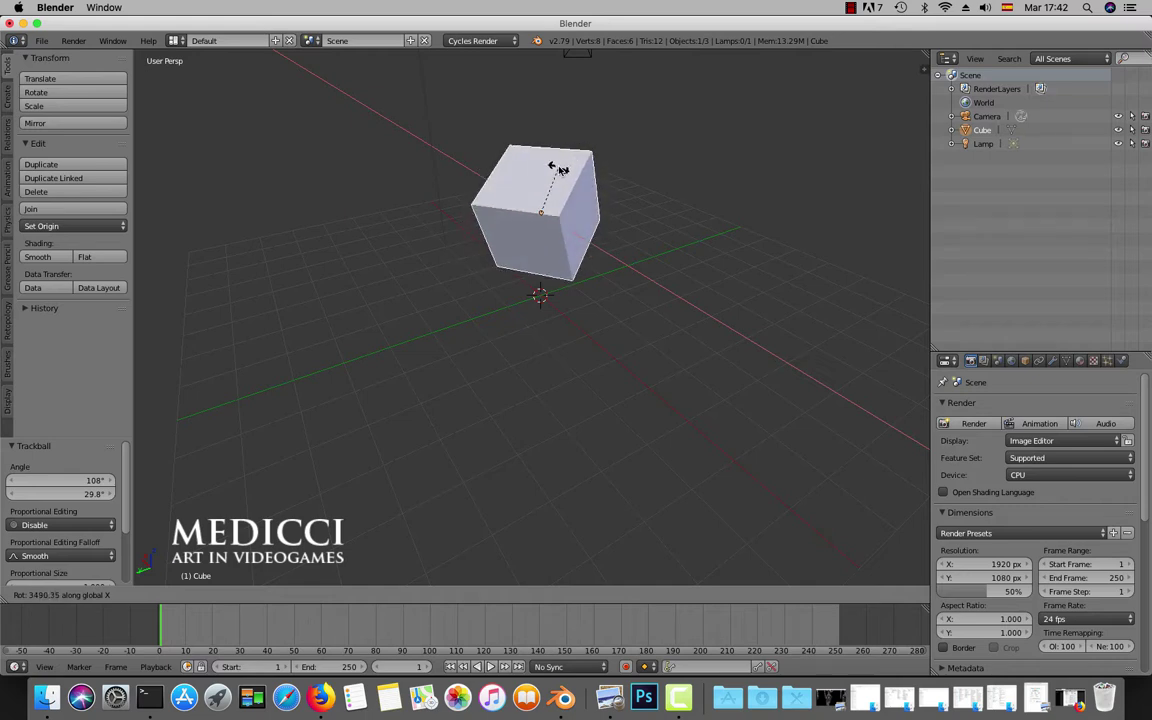
key("y")
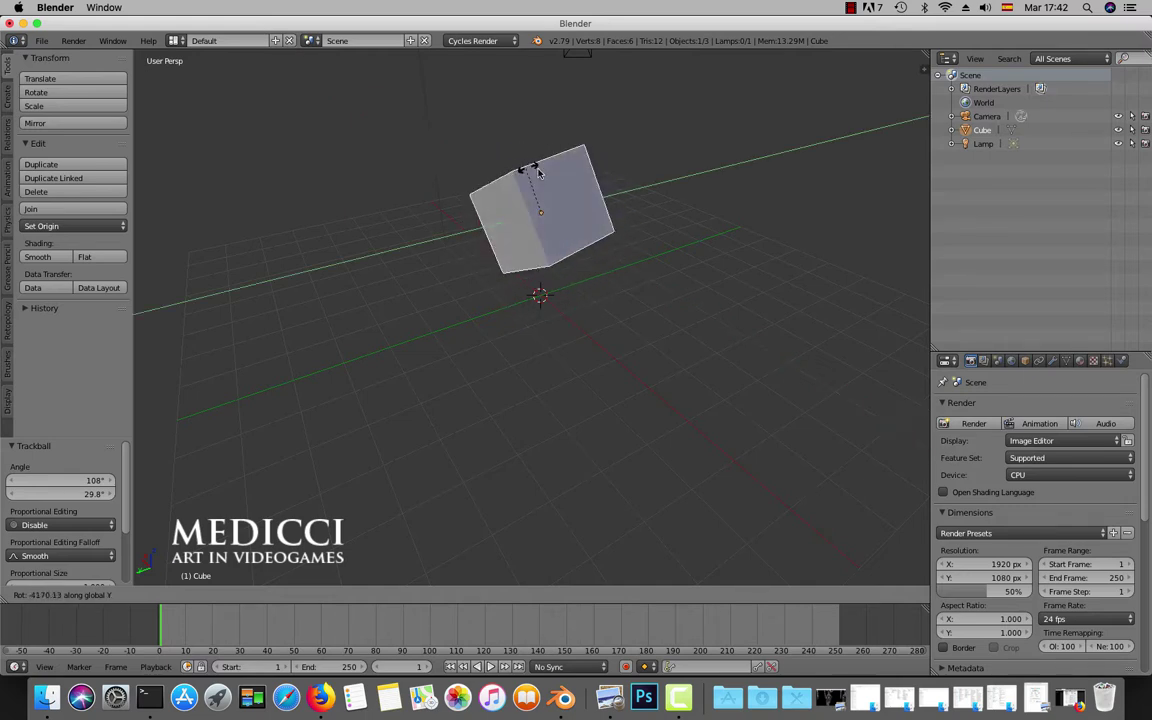
left_click(652, 275)
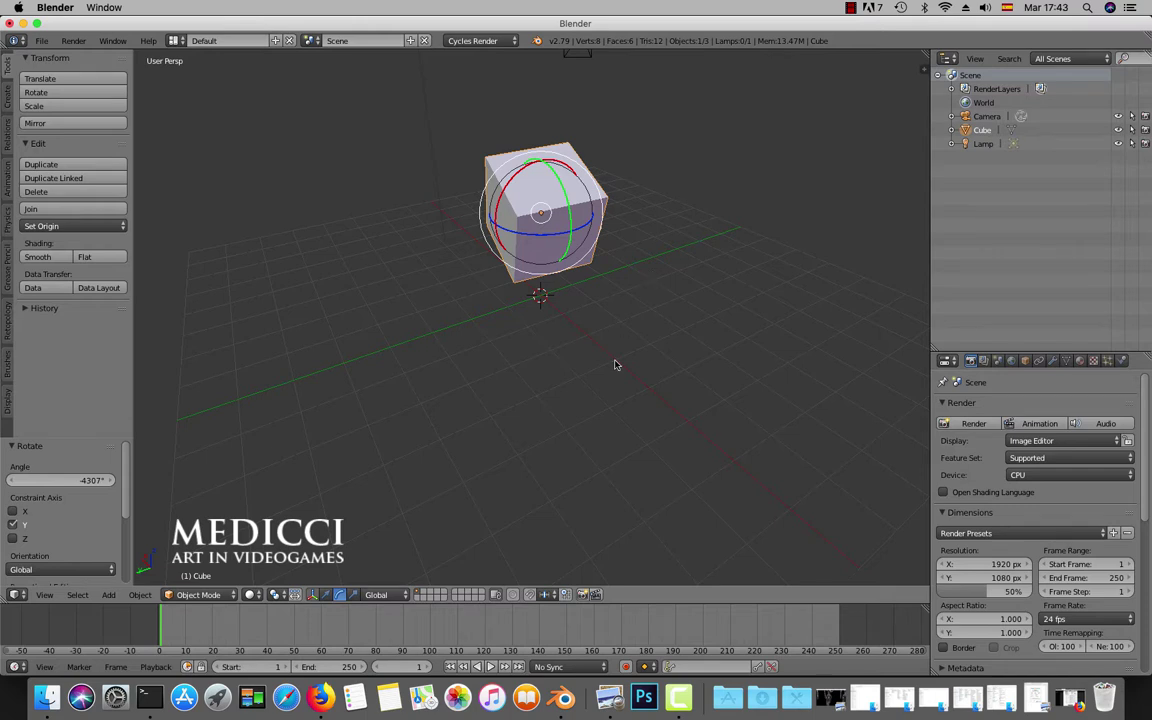
- Switch to the scale manipulator, and clear the cube's rotation and location
left_click(355, 596)
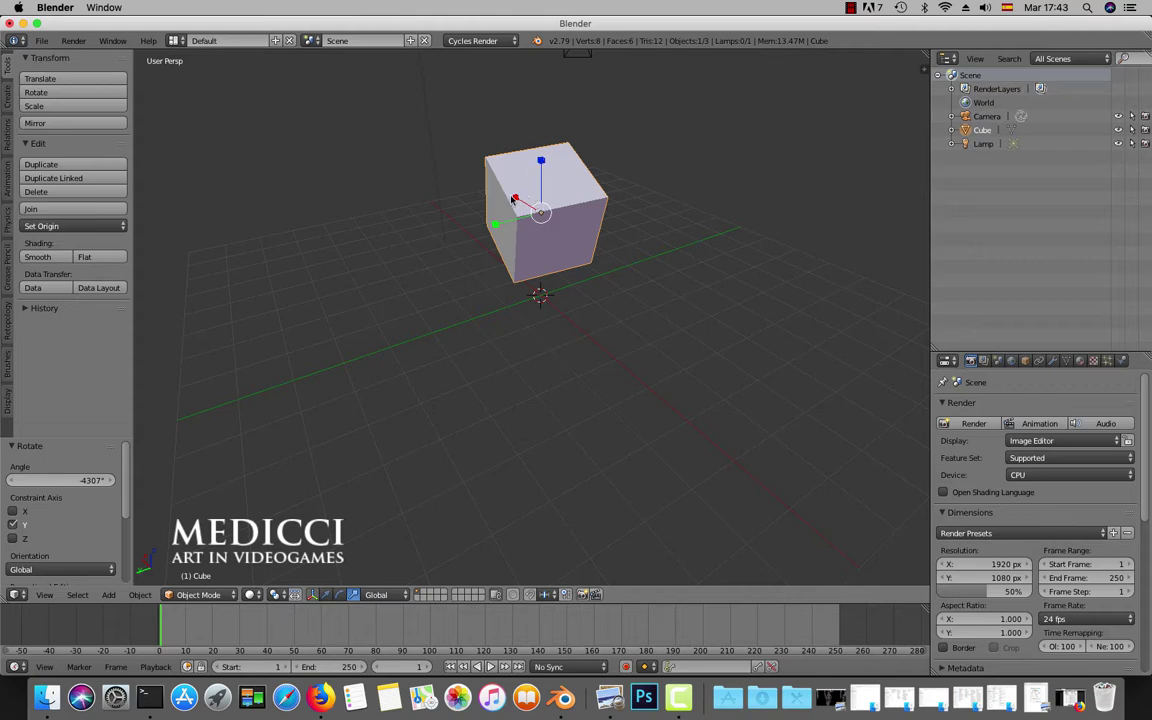
middle_click_drag(502, 225, 489, 249)
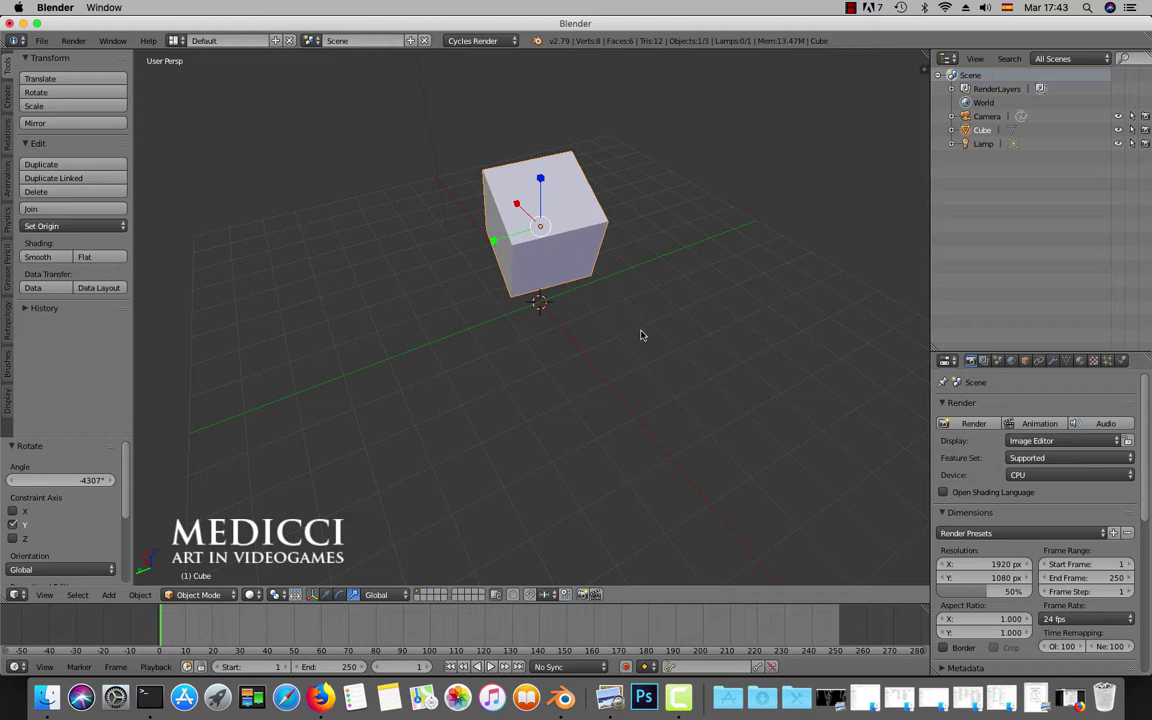
key("alt+r")
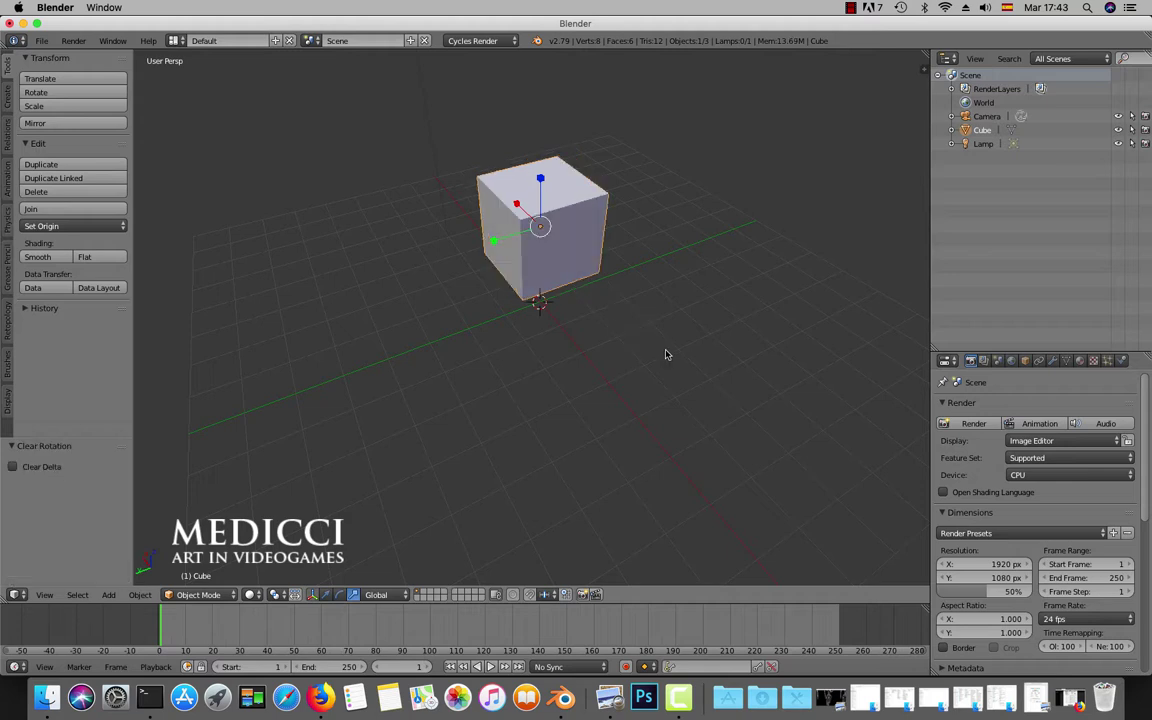
key("alt+g")
- Scale the cube by a factor of about 5.807 along the global Y axis to stretch it into a long block
mouse_move(635, 361)
middle_mouse_down()
mouse_move(632, 319)
mouse_move(629, 352)
middle_mouse_up()
scroll(632, 319, "up", 5)
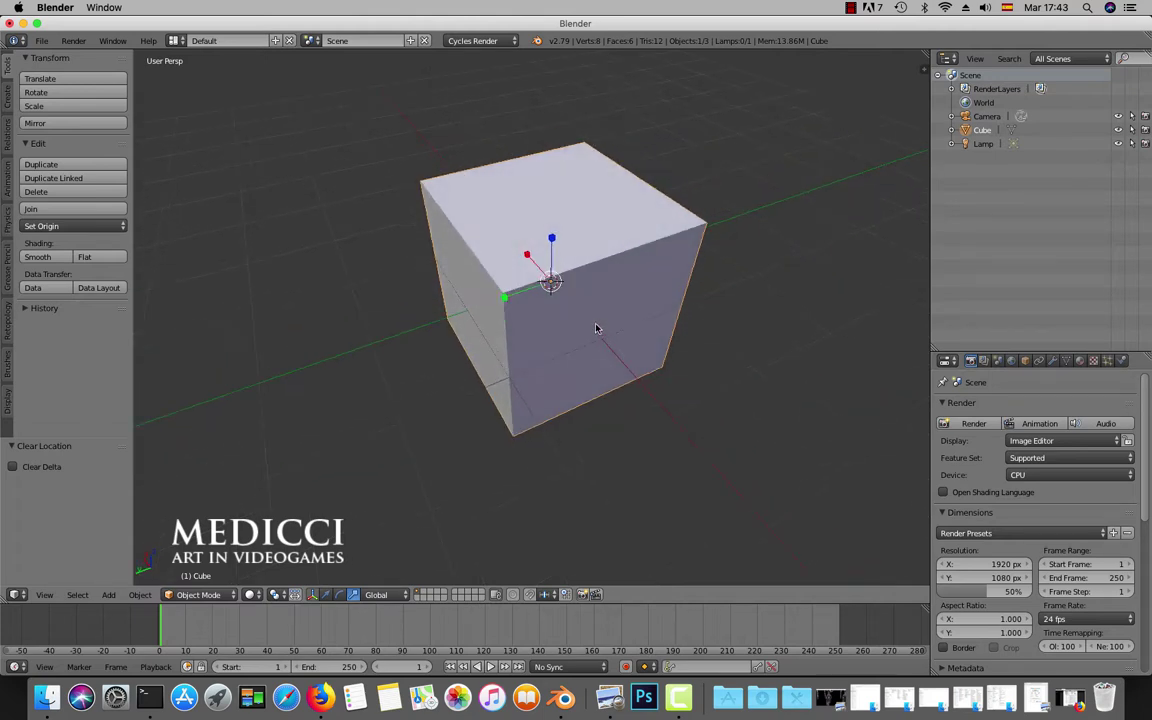
scroll(599, 328, "down", 3)
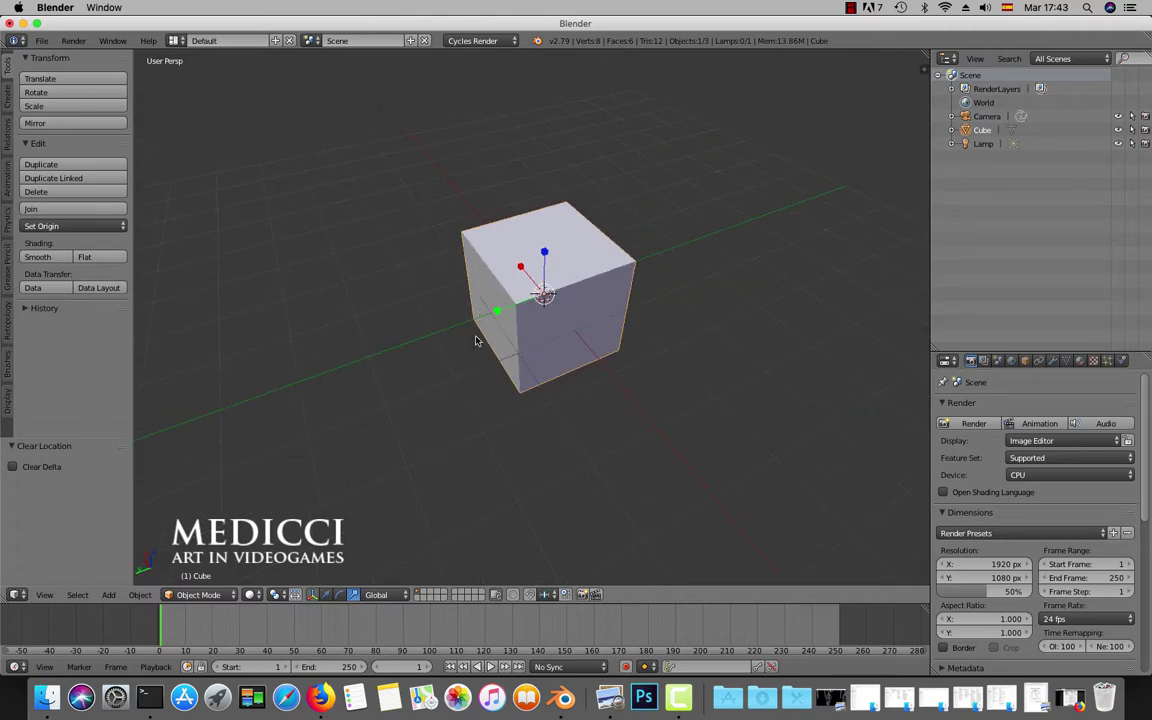
key("s")
key("y")
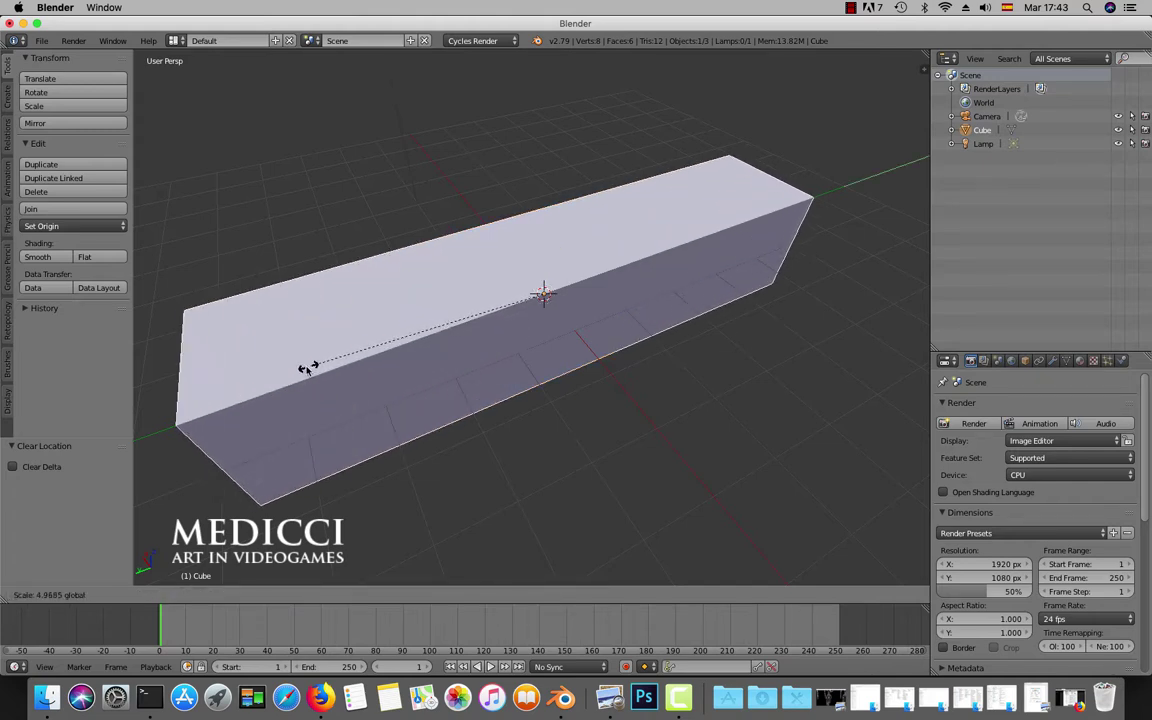
scroll(443, 354, "down", 3)
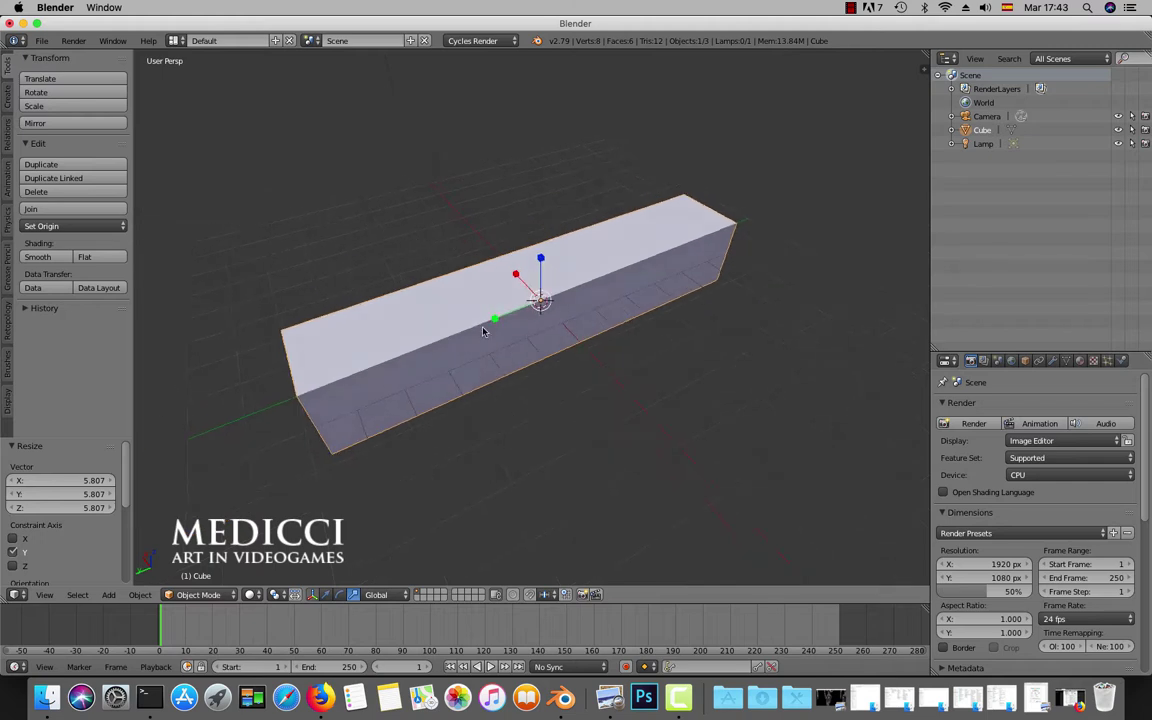
middle_click_drag(483, 329, 613, 305)
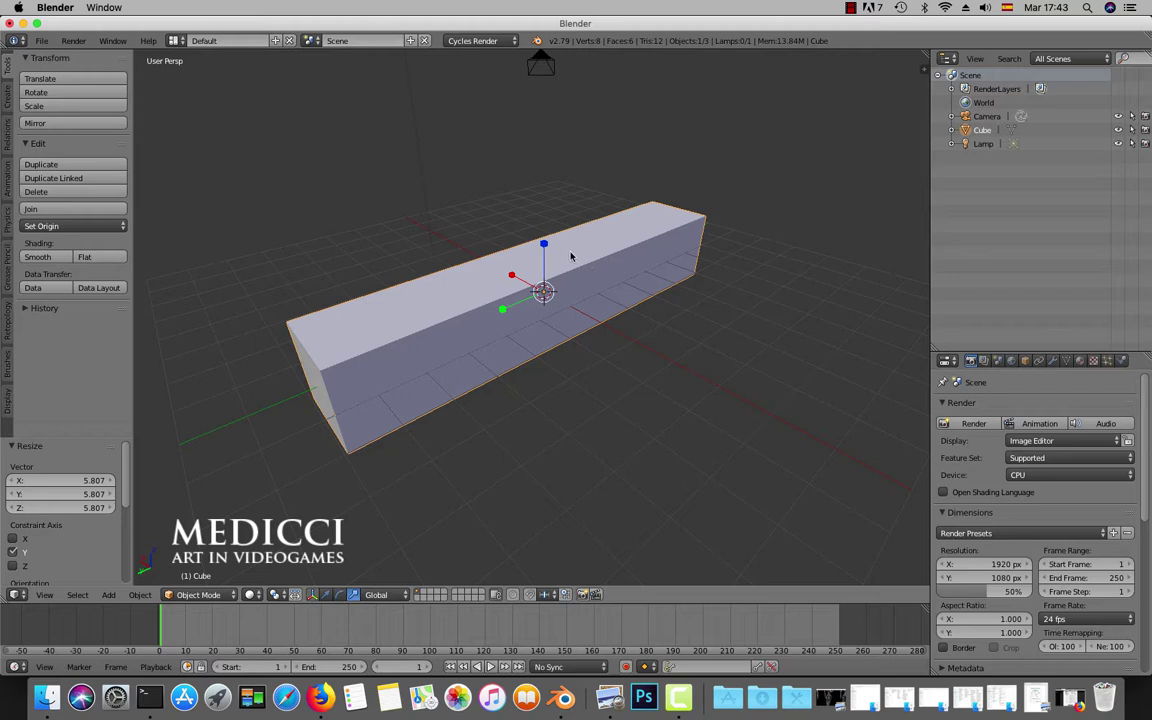
- Scale the long block by about 0.209 along the global X axis and by about 6.534 along the global Z axis
scroll(604, 285, "down", 3)
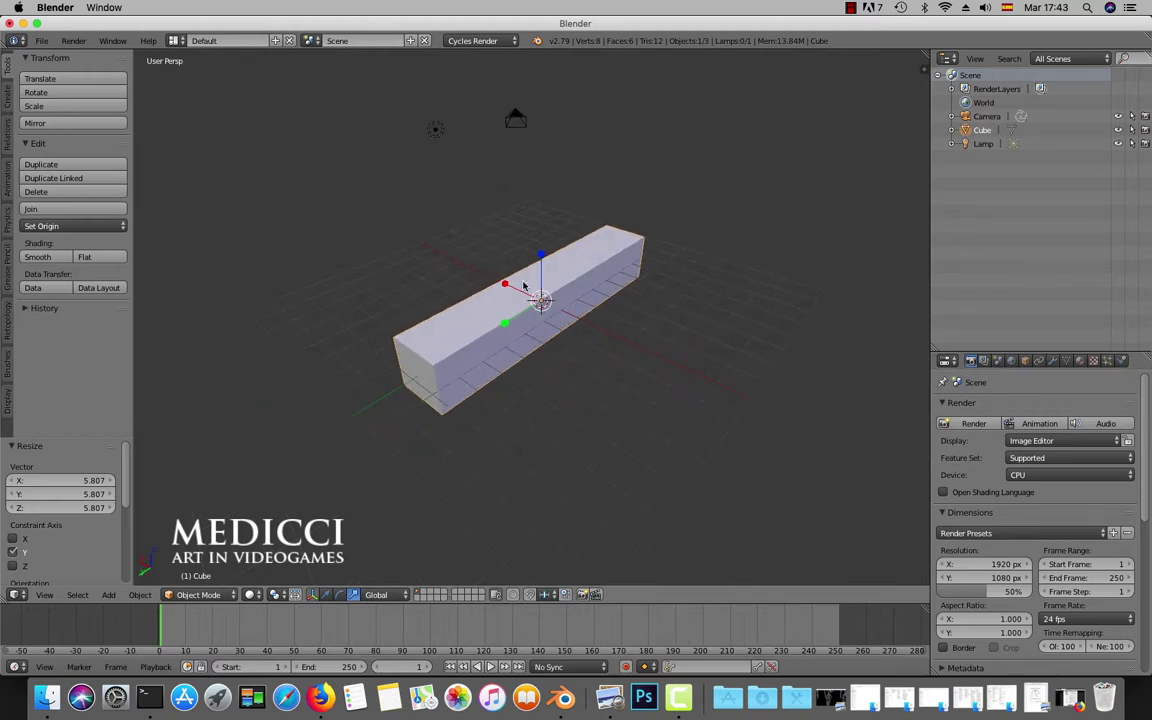
left_click_drag(505, 287, 539, 298)
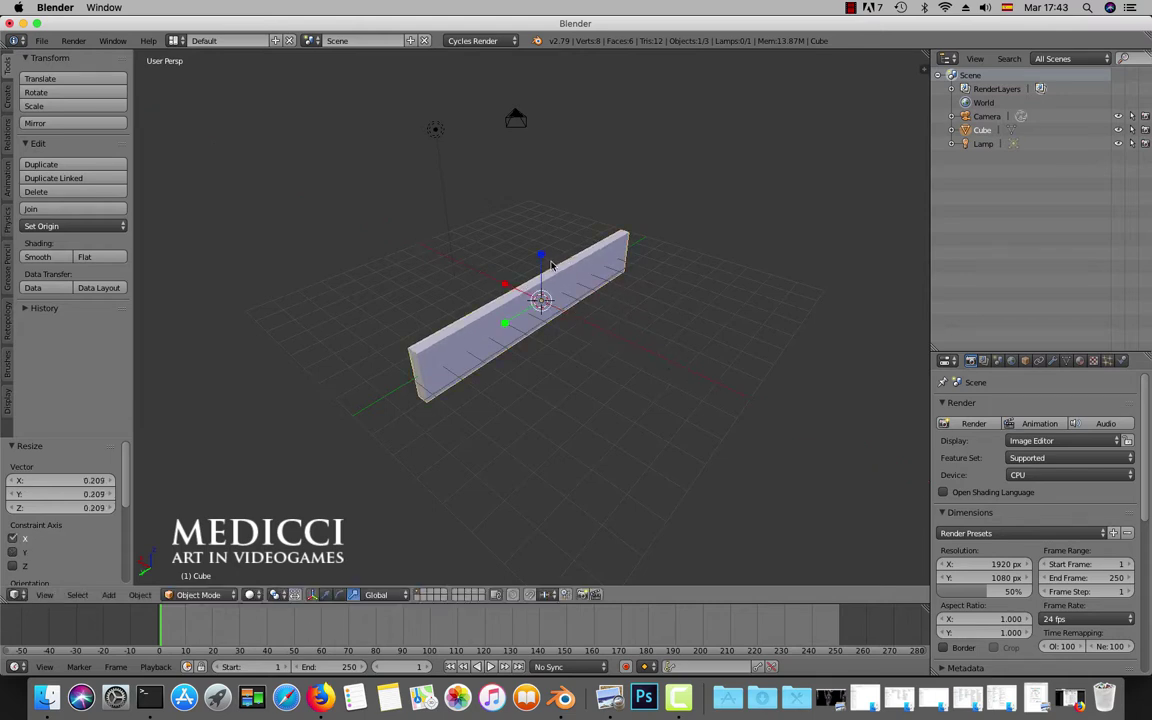
left_click_drag(541, 259, 560, 612)
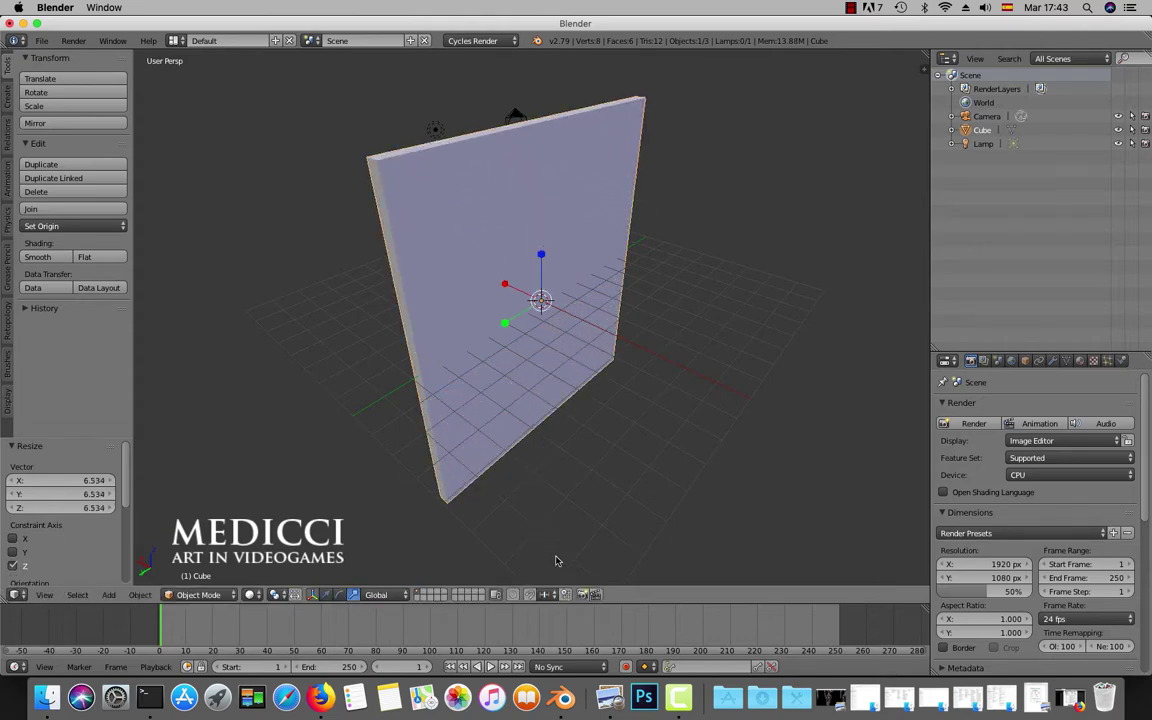
- Scale the thin upright slab uniformly on all axes by a factor of about 3.310
middle_click_drag(681, 404, 661, 419)
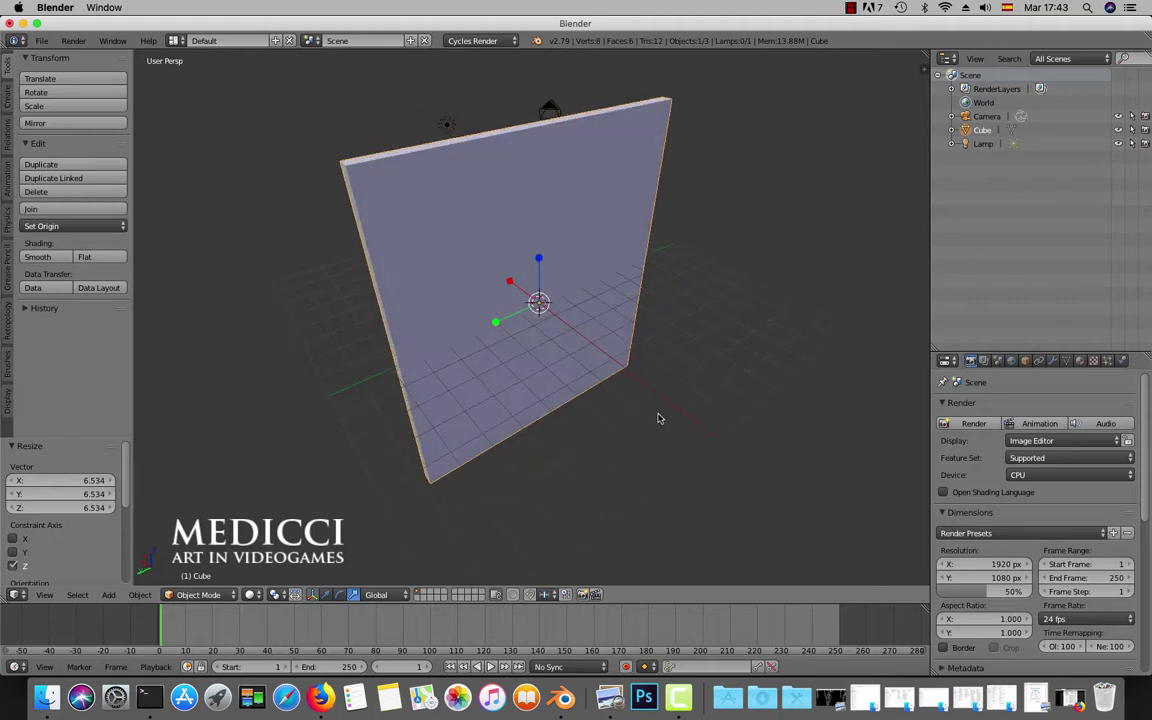
scroll(650, 395, "up", 4)
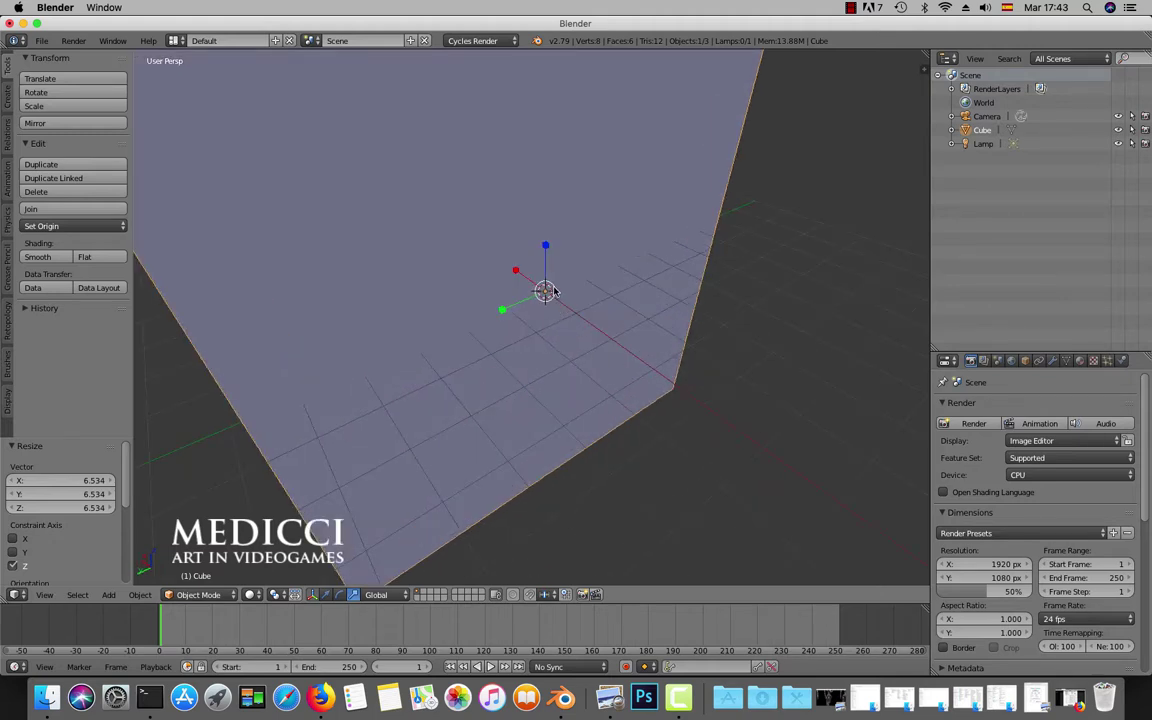
left_click_drag(555, 291, 577, 307)
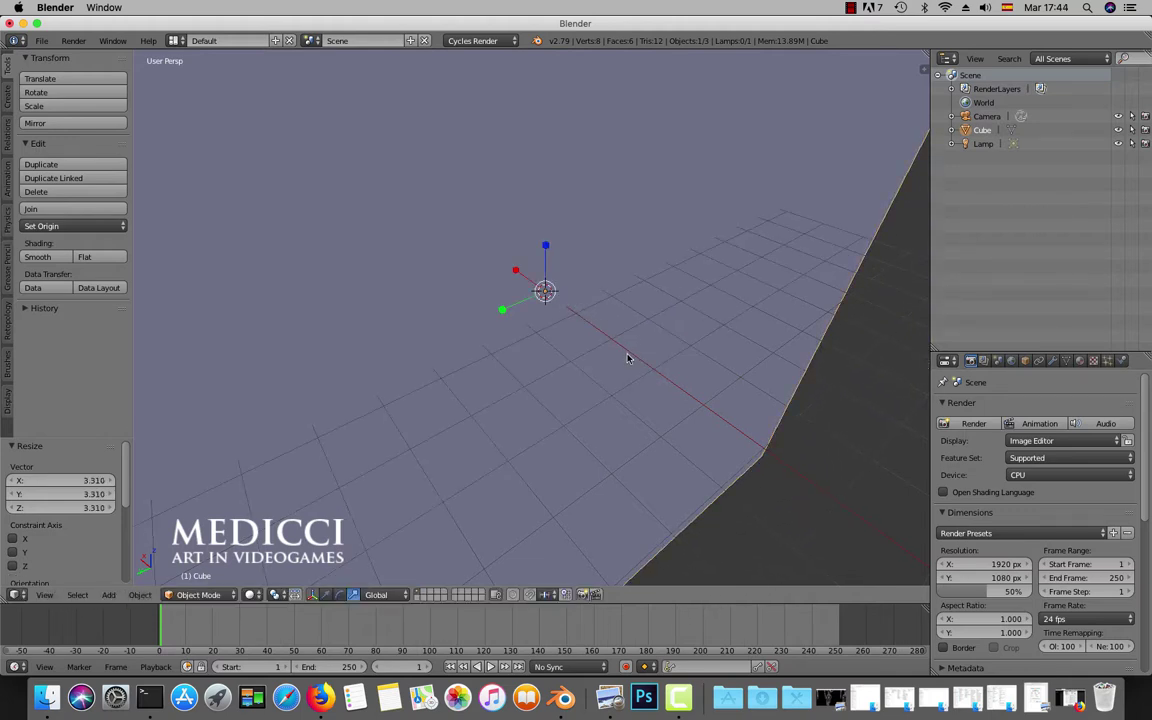
- Undo the uniform, Z, X and Y scalings to restore the block to the original cube
scroll(627, 358, "down", 6)
key("ctrl+z")
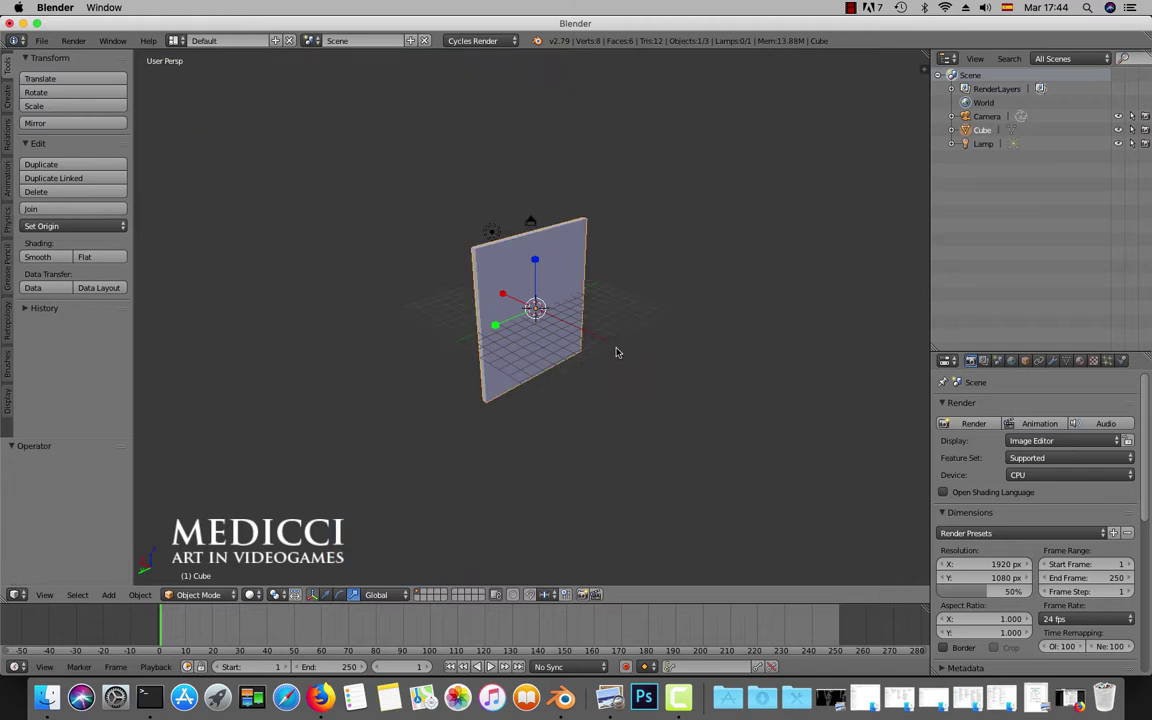
scroll(610, 335, "up", 3)
key("ctrl+z")
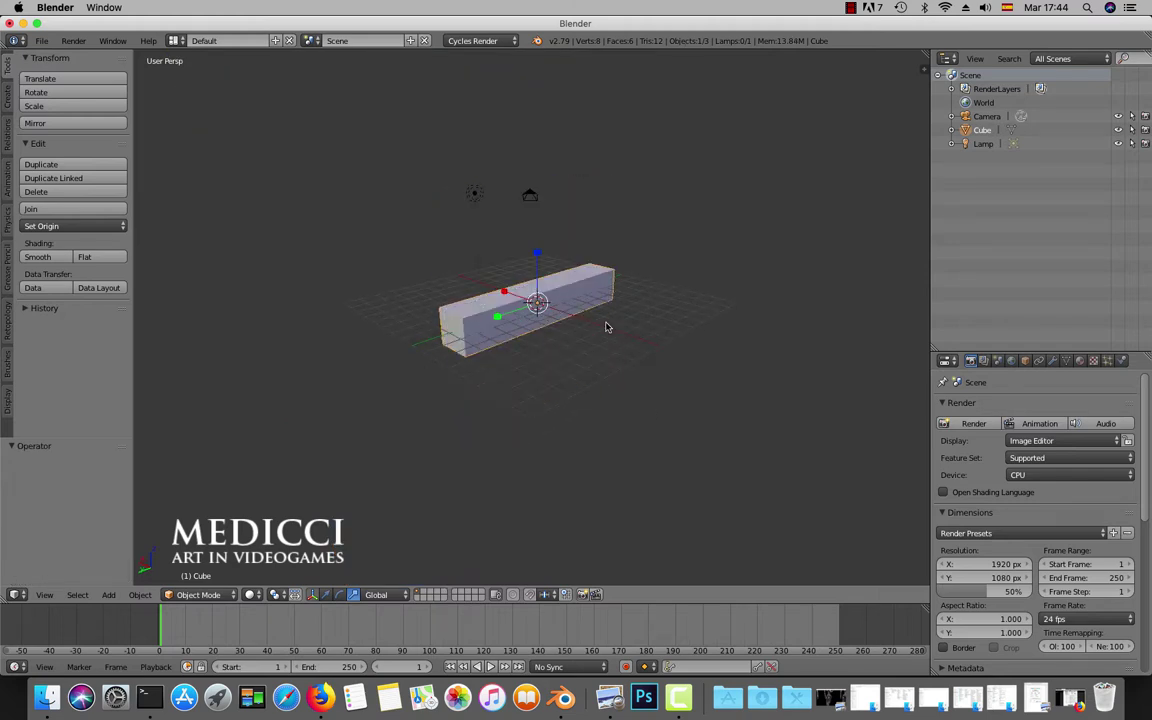
key("ctrl+z")
scroll(607, 327, "up", 3)
scroll(581, 321, "down", 2)
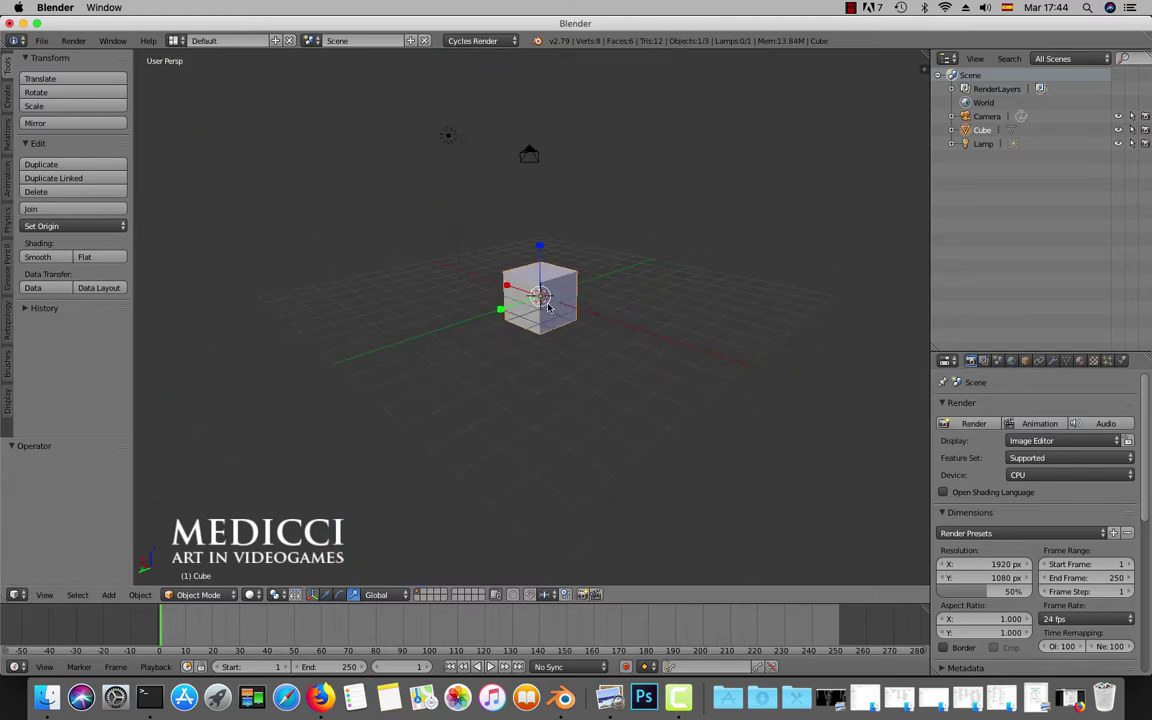
- Try scaling the cube uniformly by a factor of about 6.155, and undo the scaling
key("s")
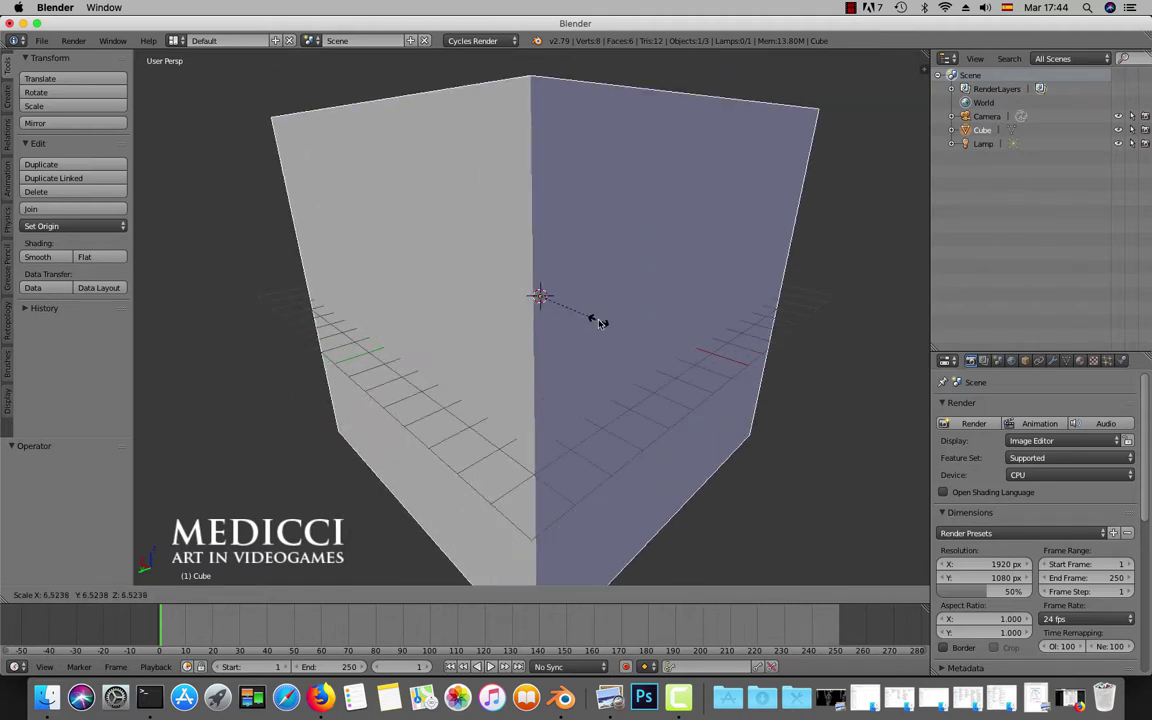
left_click(597, 319)
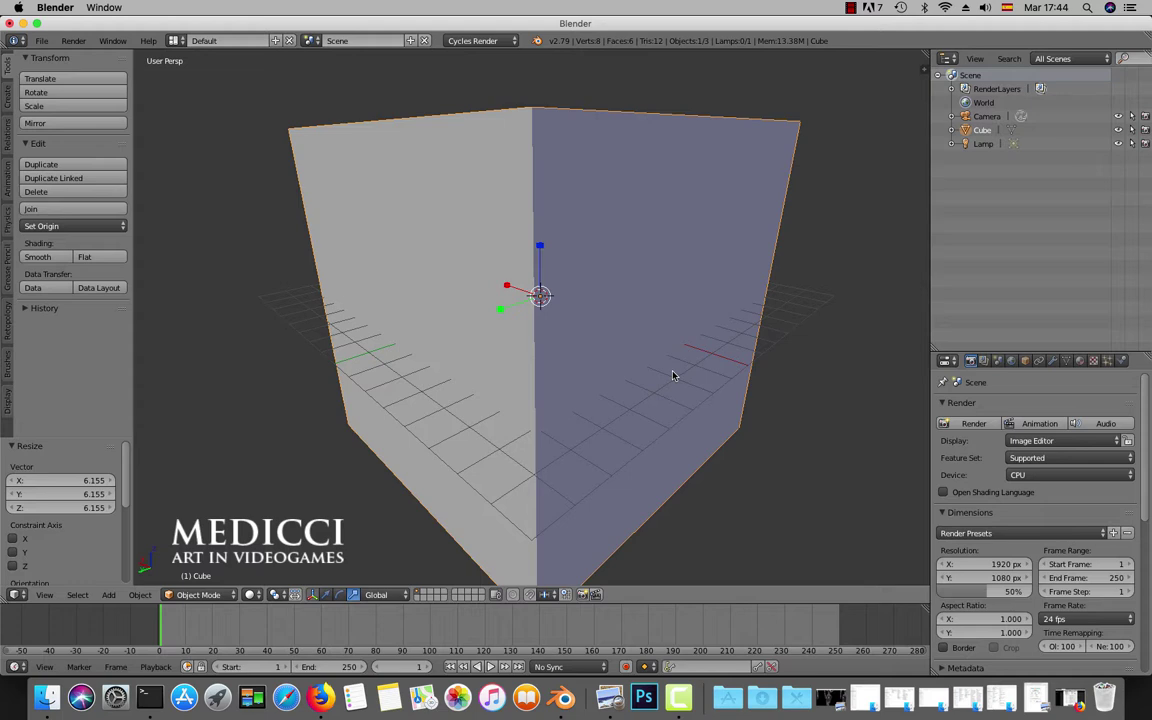
key("ctrl+z")
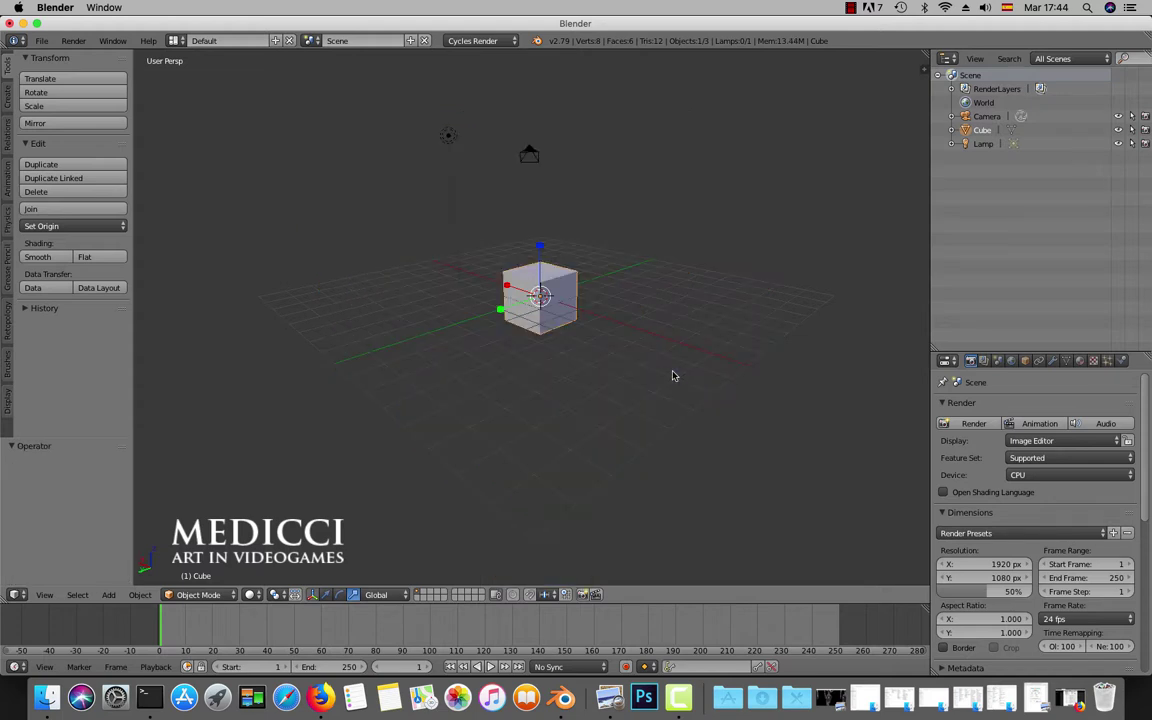
- Scale the cube uniformly by a factor of about 1.470
scroll(673, 375, "up", 6)
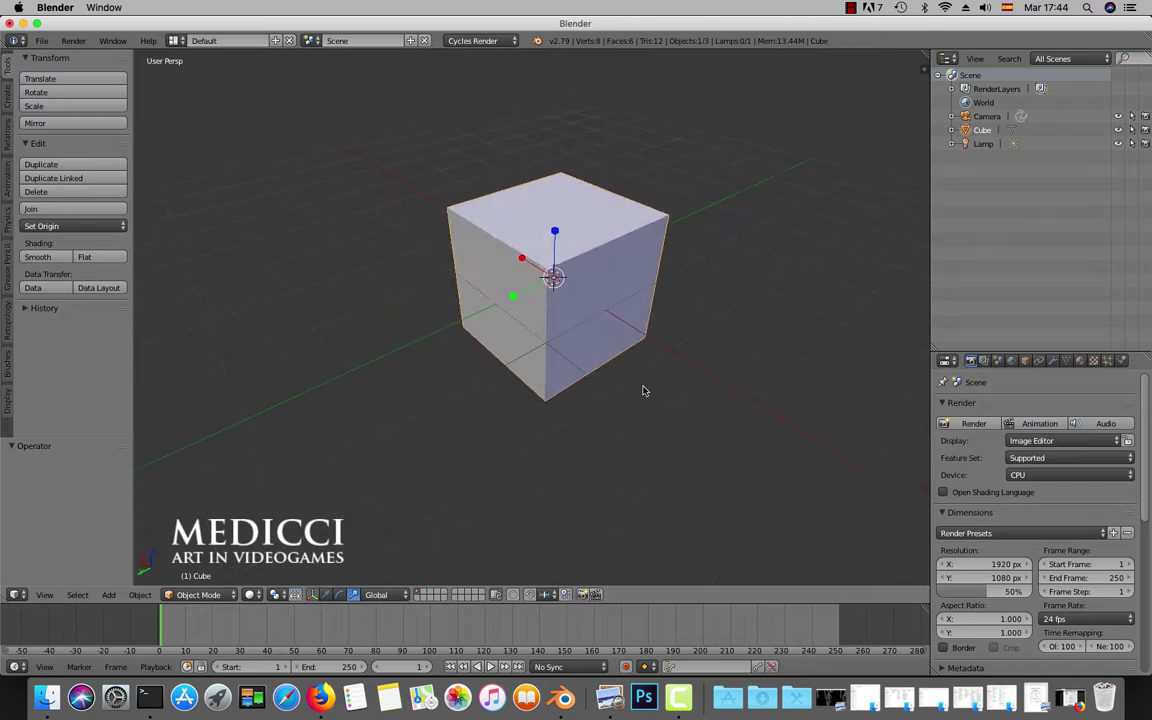
scroll(645, 391, "down", 3)
middle_click_drag(645, 390, 603, 361, "shift")
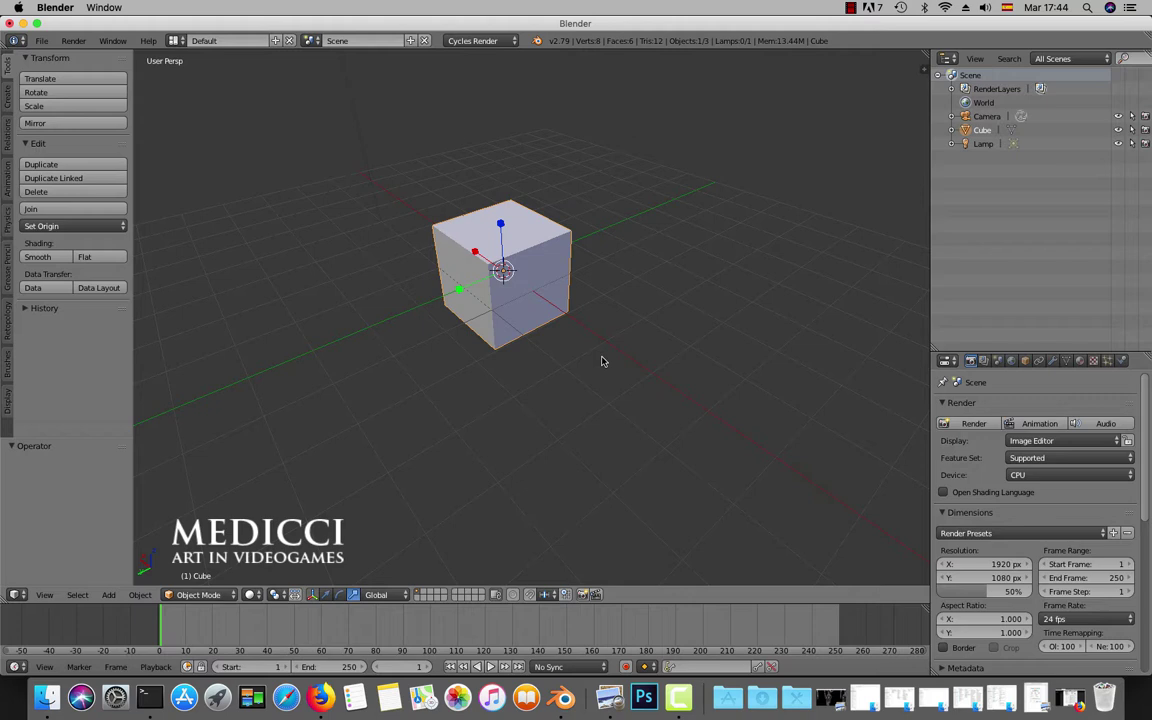
key("s")
left_click(707, 381)
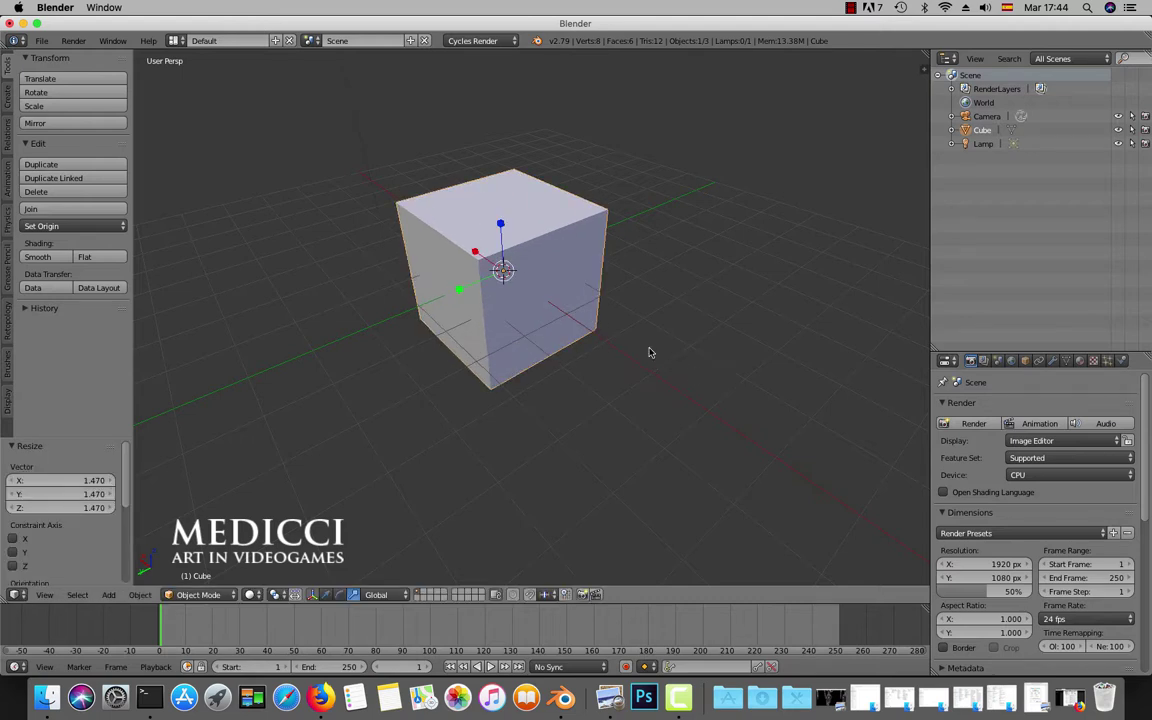
- Try scaling the cube uniformly by a further factor of about 1.592, and undo that scaling
middle_click_drag(648, 352, 658, 350)
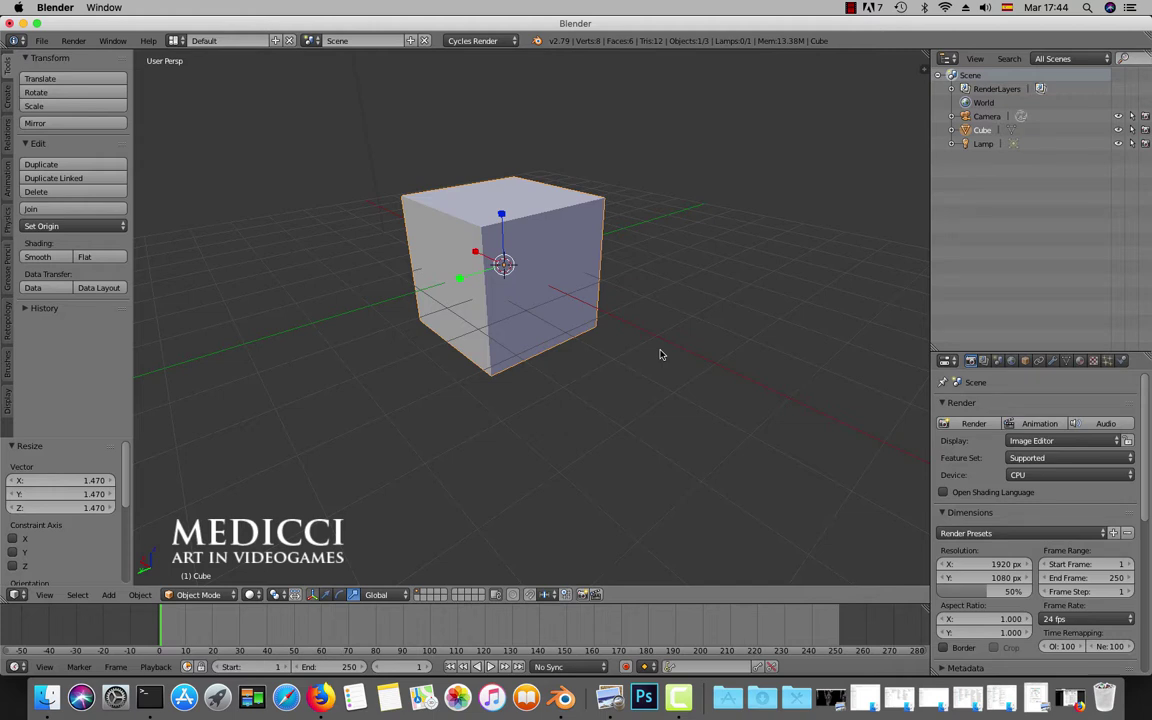
key("s")
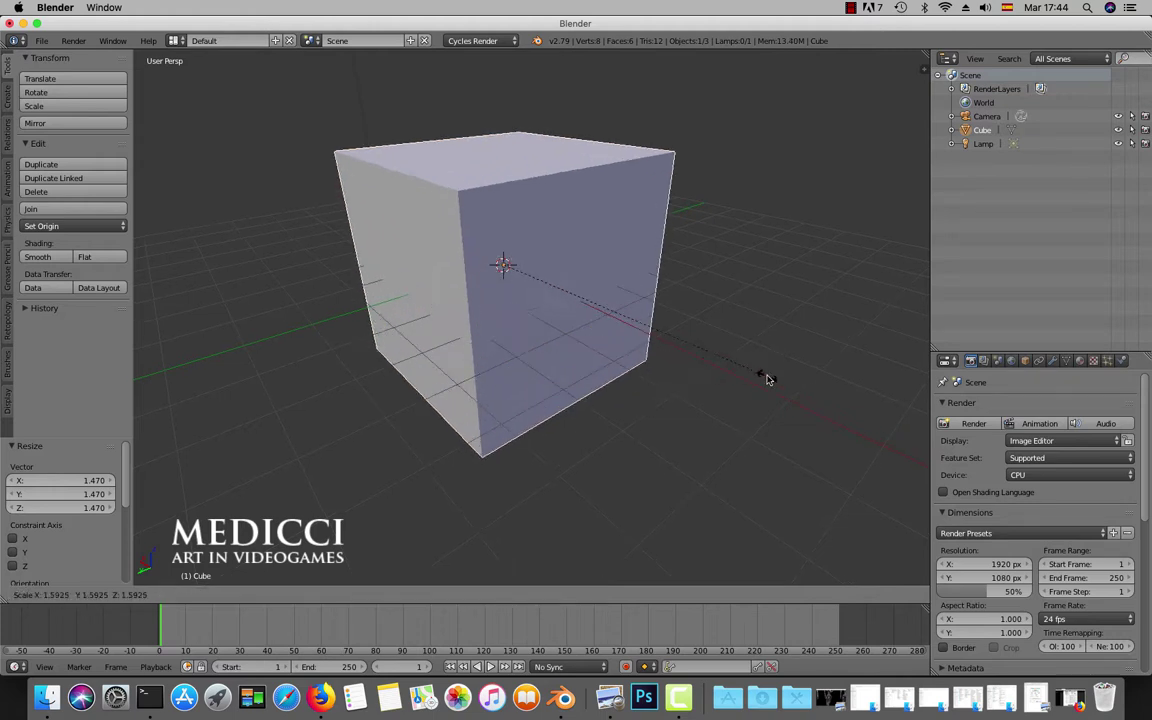
left_click(768, 380)
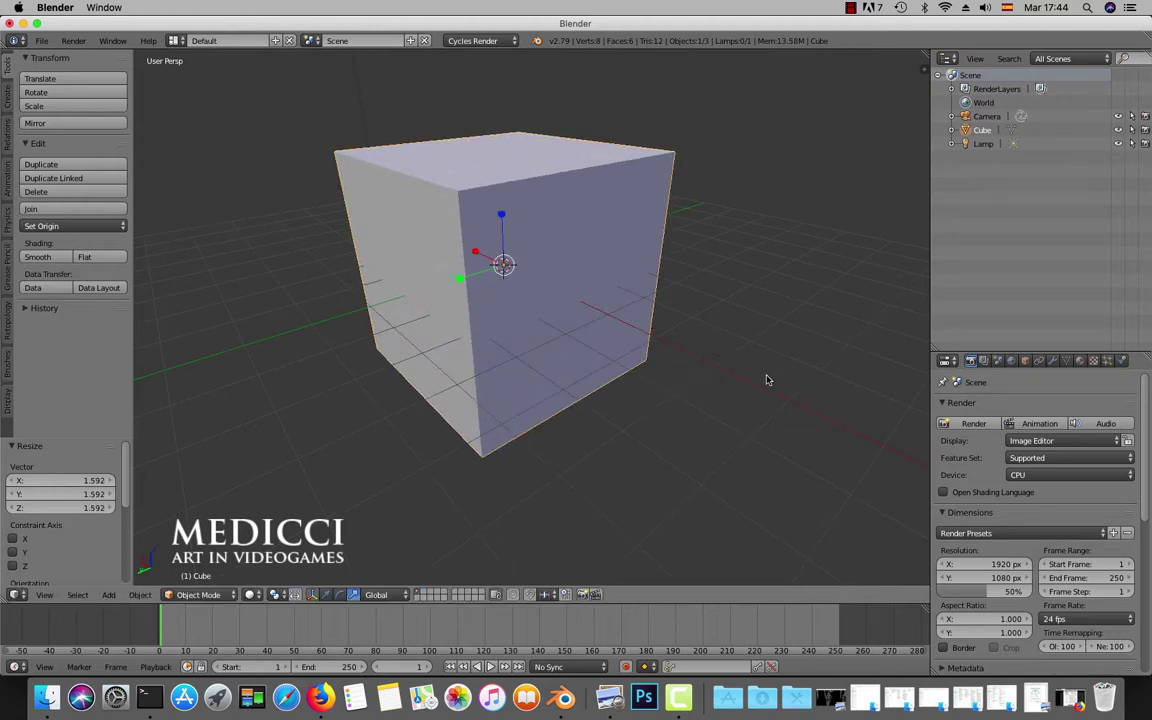
key("ctrl+z")
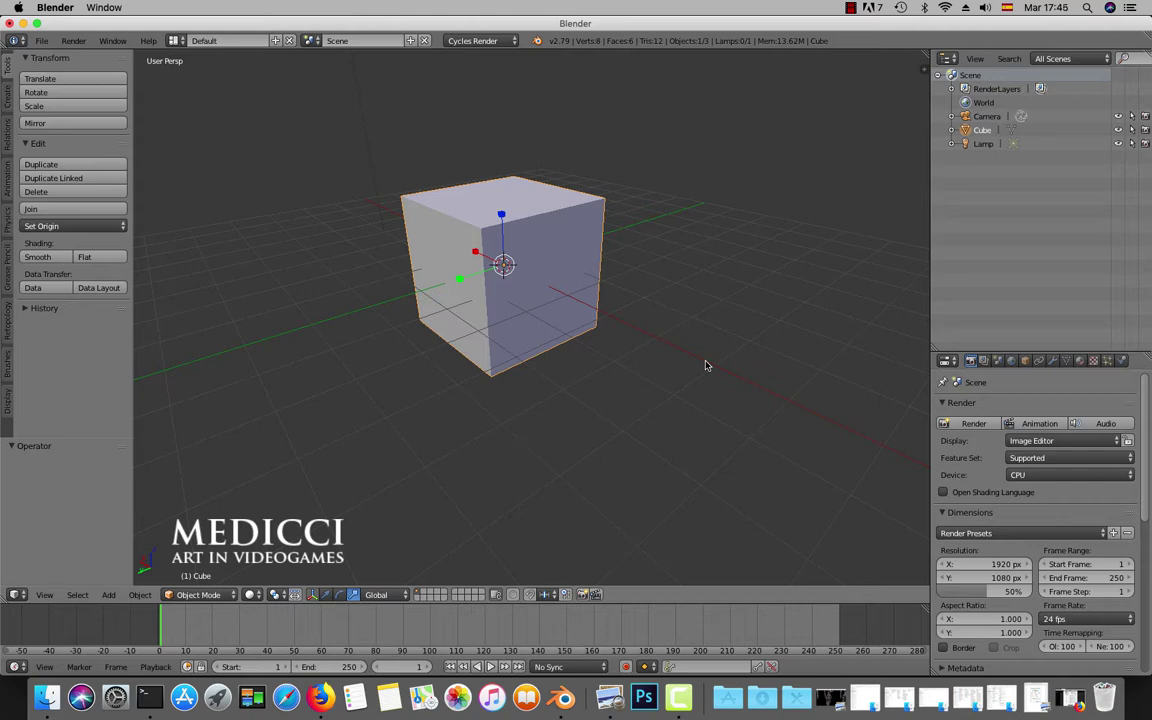
- In the front orthographic view, move the cube up about 1.467 along Z so its base rests on the ground line
scroll(705, 365, "down", 3)
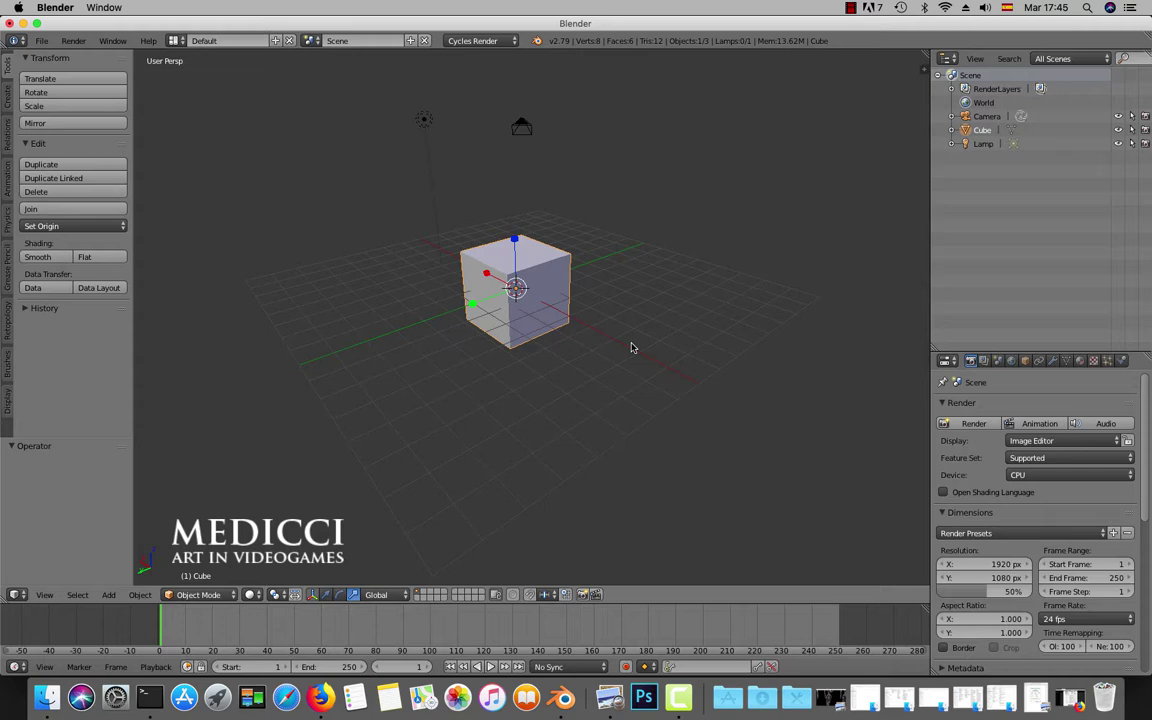
scroll(631, 347, "up", 2)
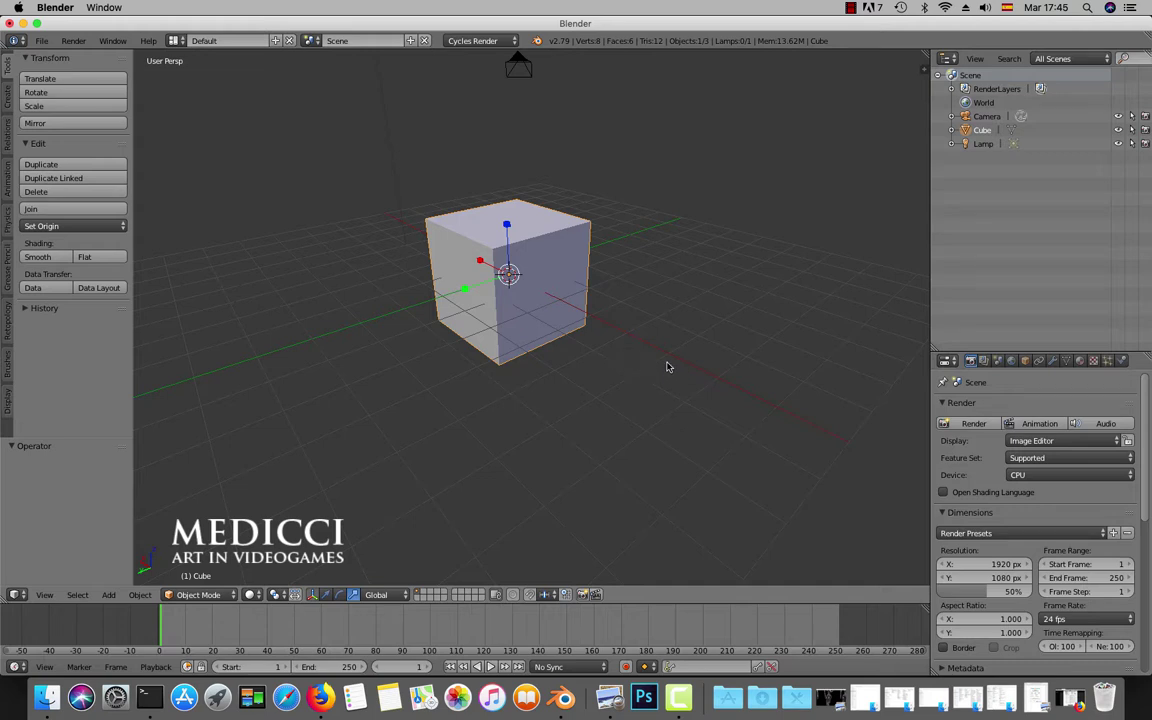
key("KP_1")
key("KP_5")
scroll(669, 357, "up", 3)
key("g")
key("z")
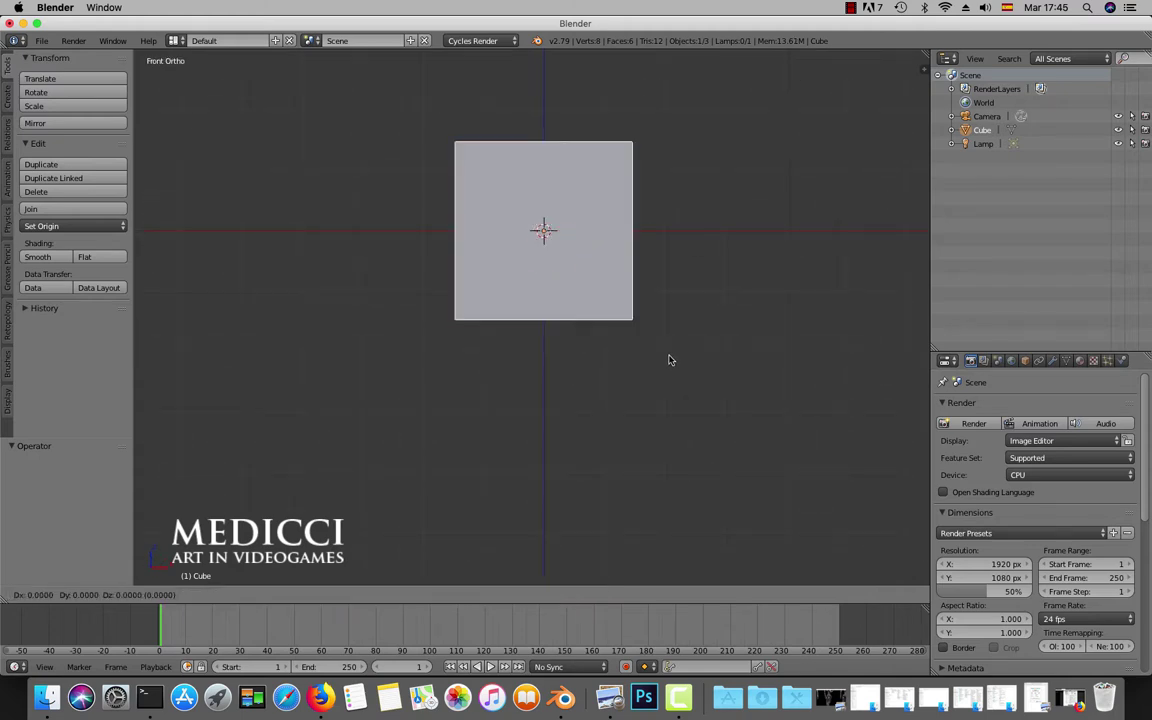
left_click(661, 265)
scroll(661, 265, "down", 1)
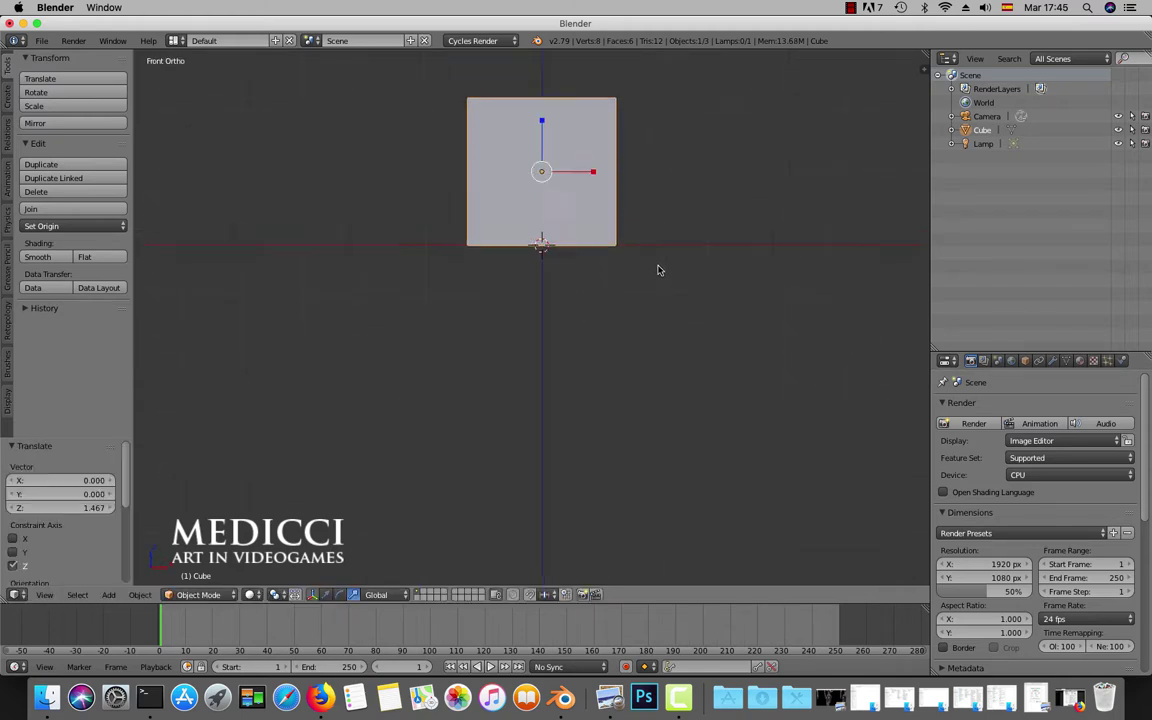
- Add a plane mesh at the origin and scale it uniformly by about 8.814 as a floor under the cube
middle_click_drag(661, 265, 585, 336)
key("shift+a")
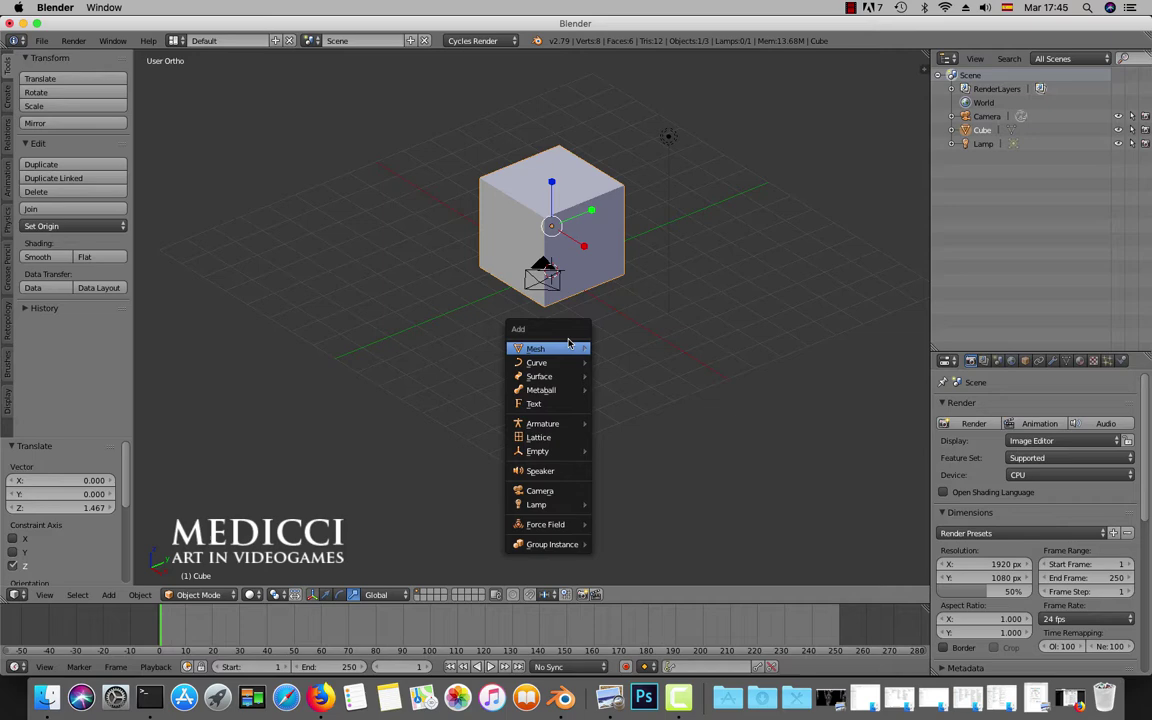
left_click(621, 348)
key("s")
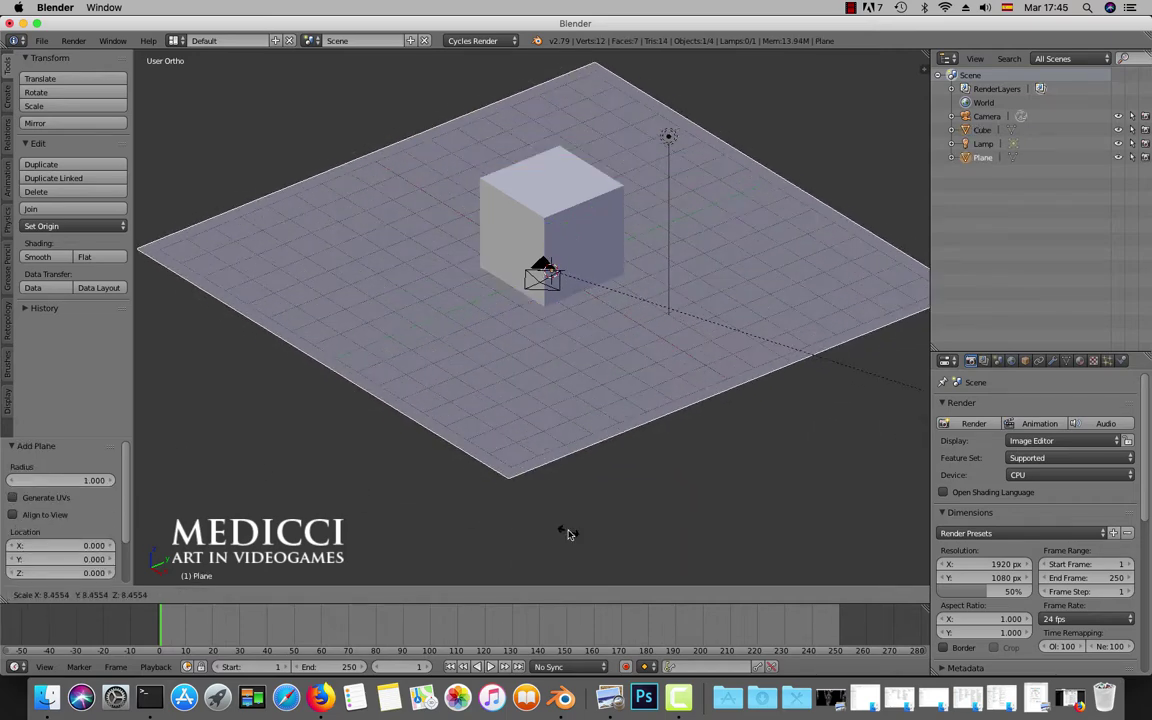
left_click(563, 415)
- Select the cube and try moving it freely above the plane without an axis constraint, cancelling the move
middle_click_drag(565, 413, 590, 364)
right_click(487, 212)
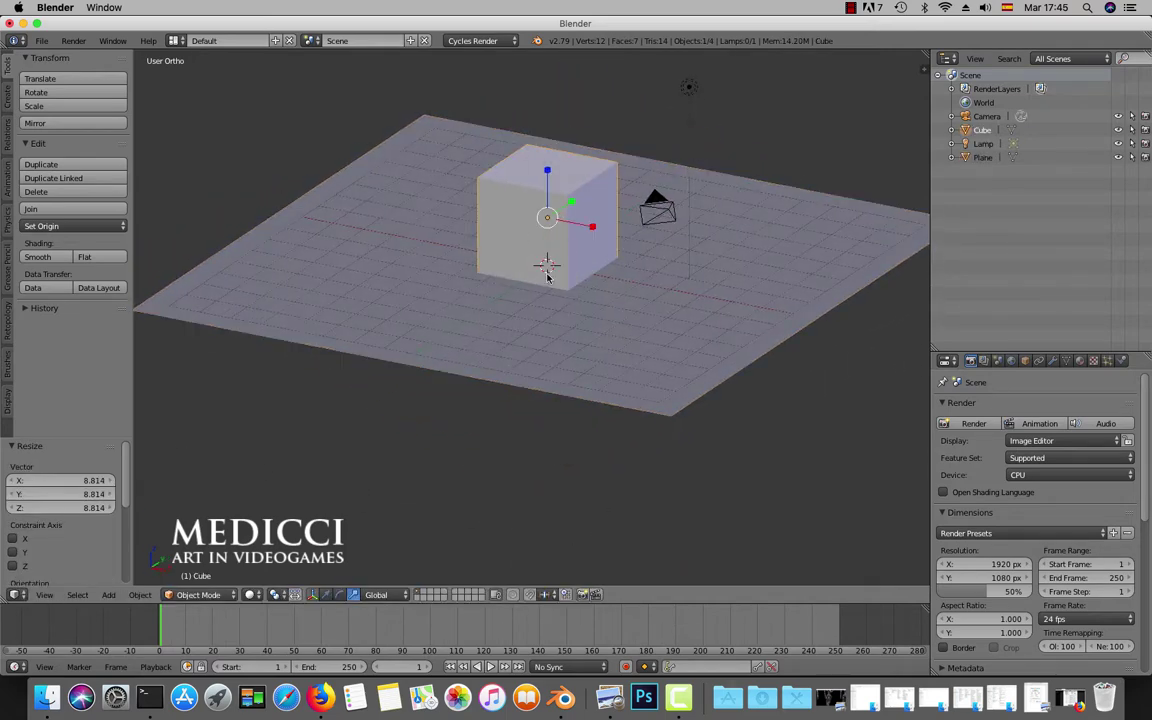
middle_click_drag(550, 276, 518, 312)
key("g")
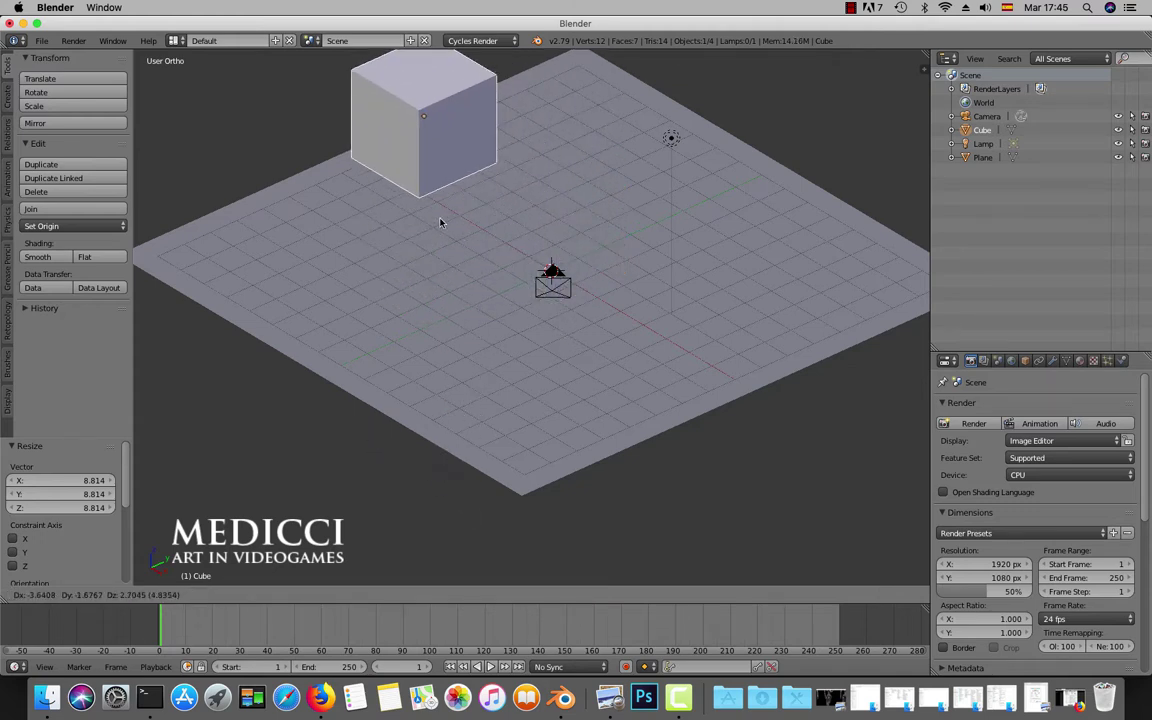
key("Escape")
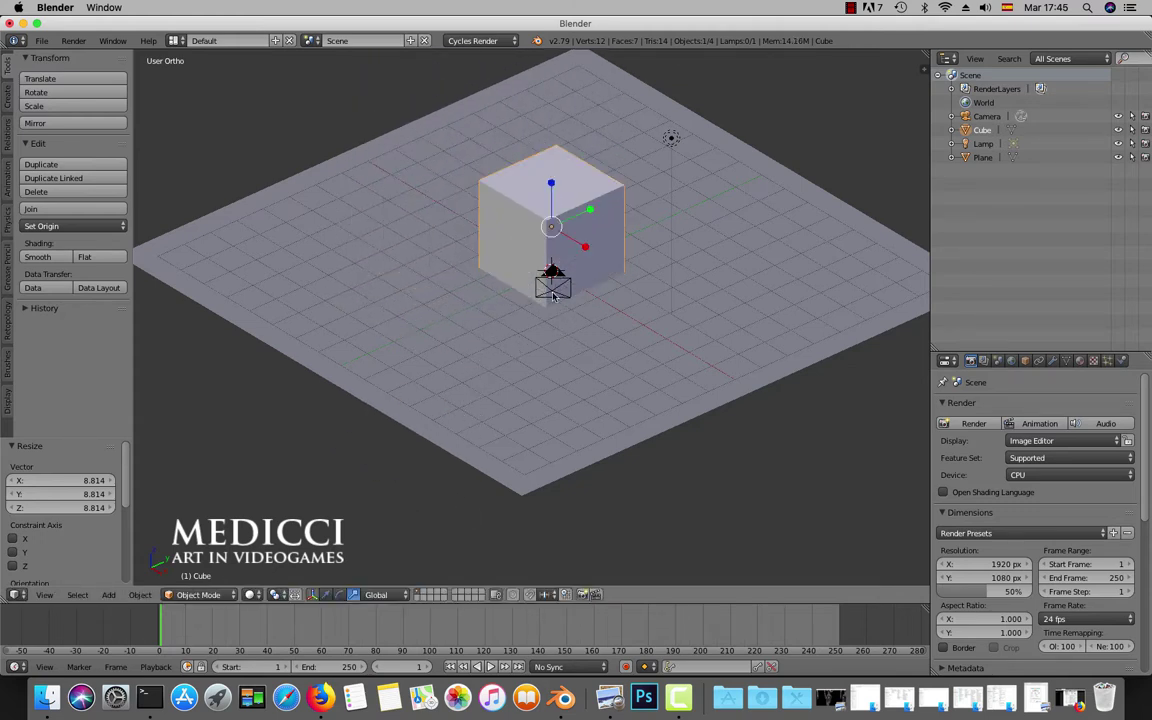
- Switch the view to perspective and try moving the cube freely over the plane, cancelling each move
middle_click_drag(548, 285, 546, 284)
scroll(546, 284, "down", 1)
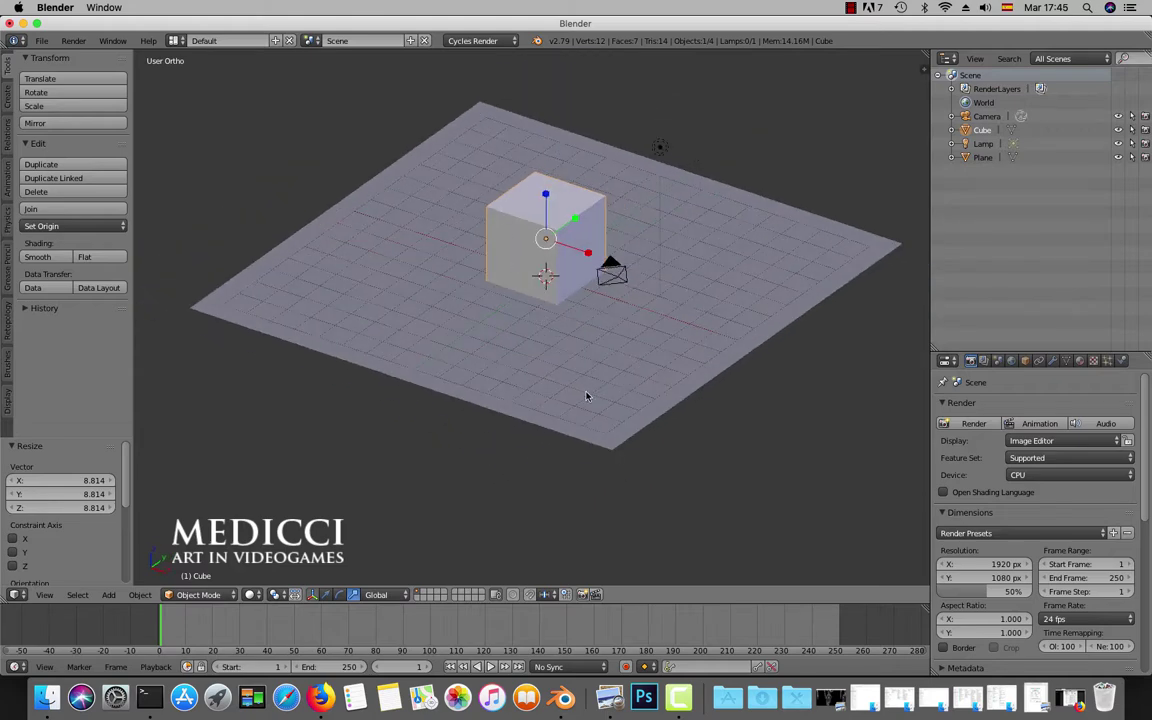
key("KP_5")
scroll(587, 393, "down", 2)
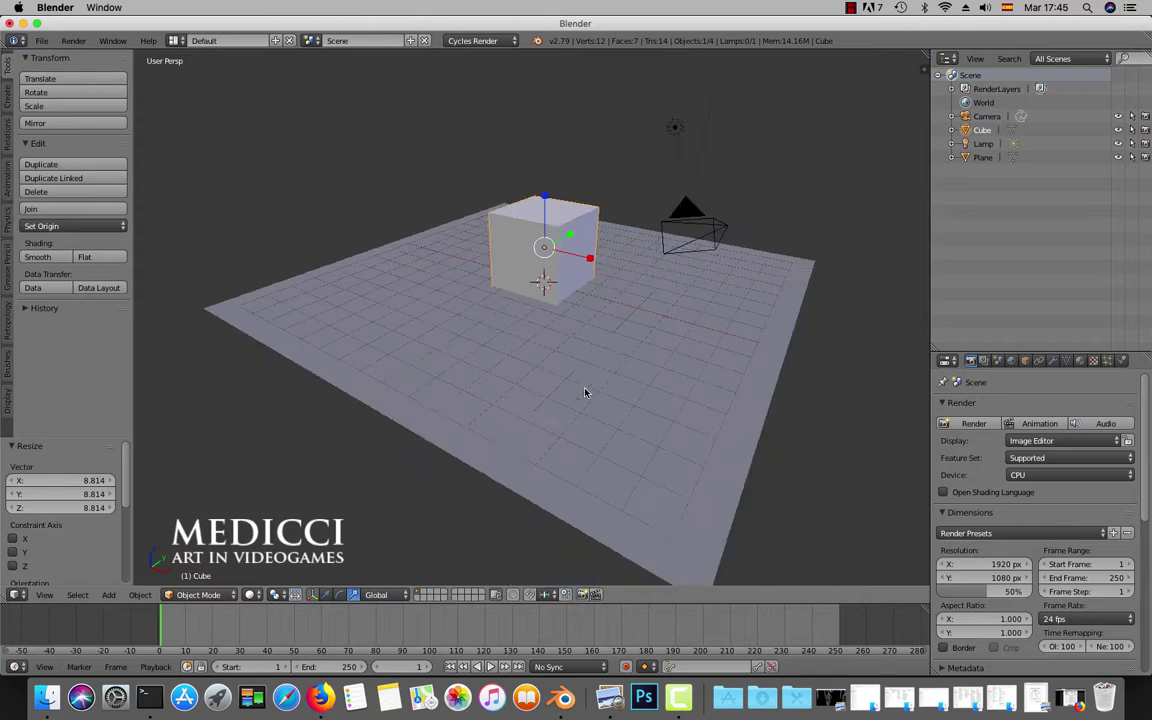
middle_click_drag(585, 334, 583, 355)
key("g")
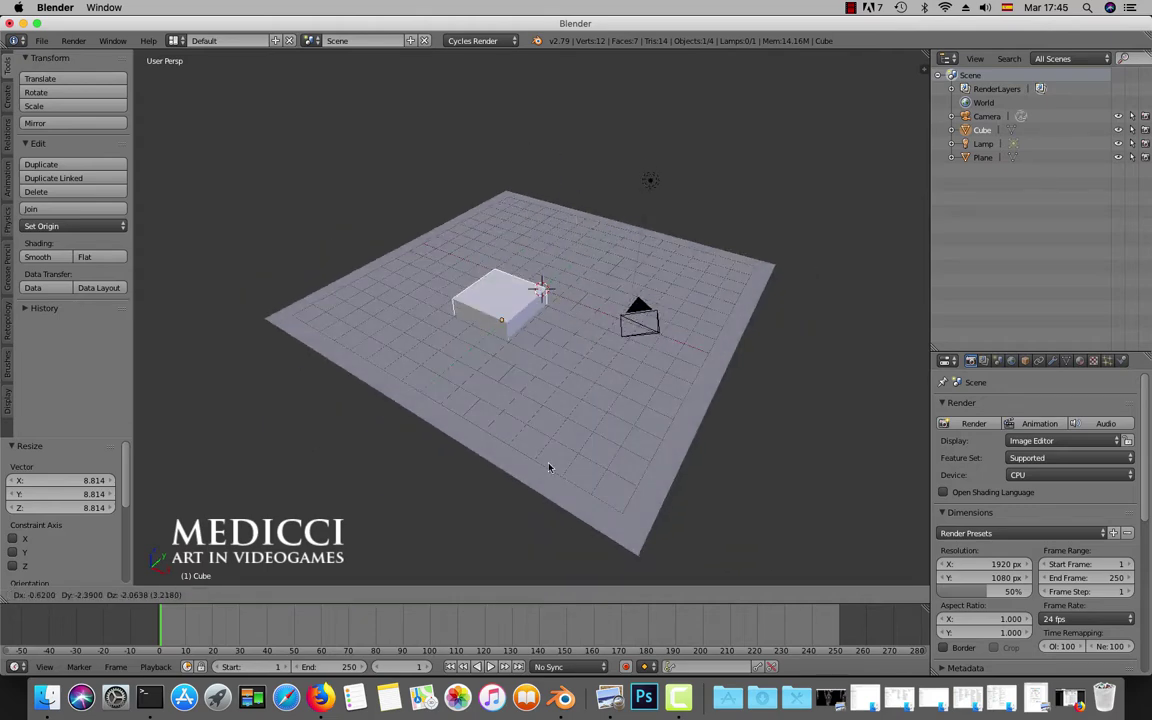
key("Escape")
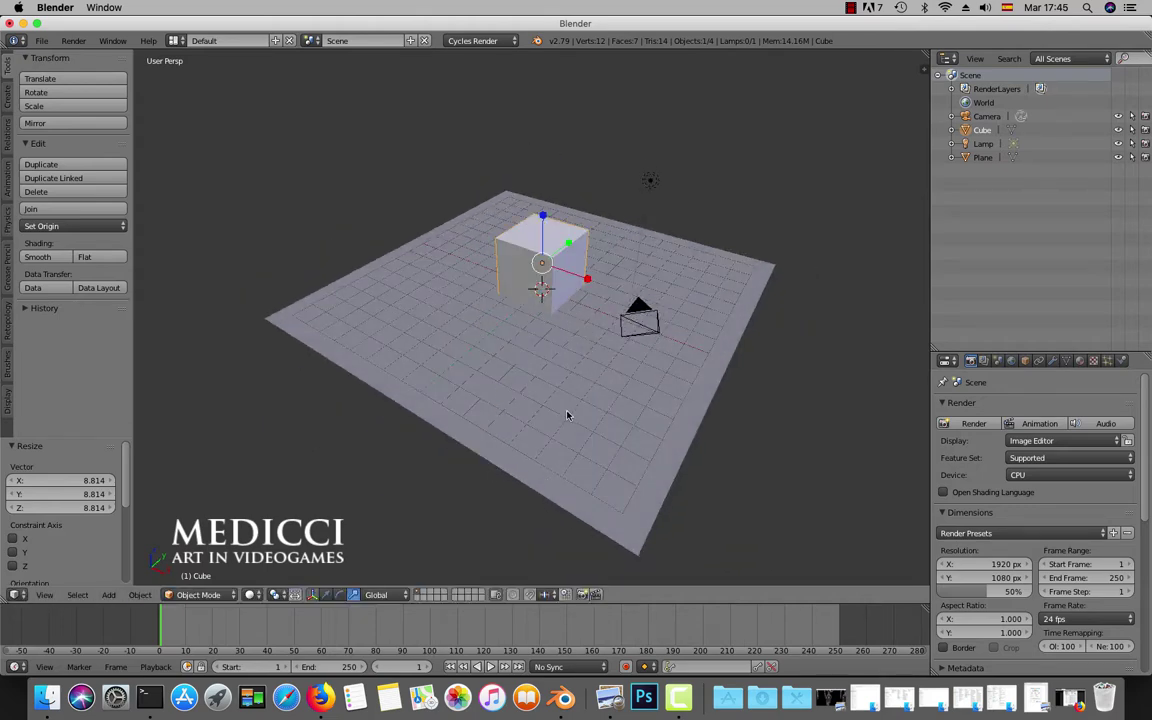
middle_click_drag(568, 416, 575, 377)
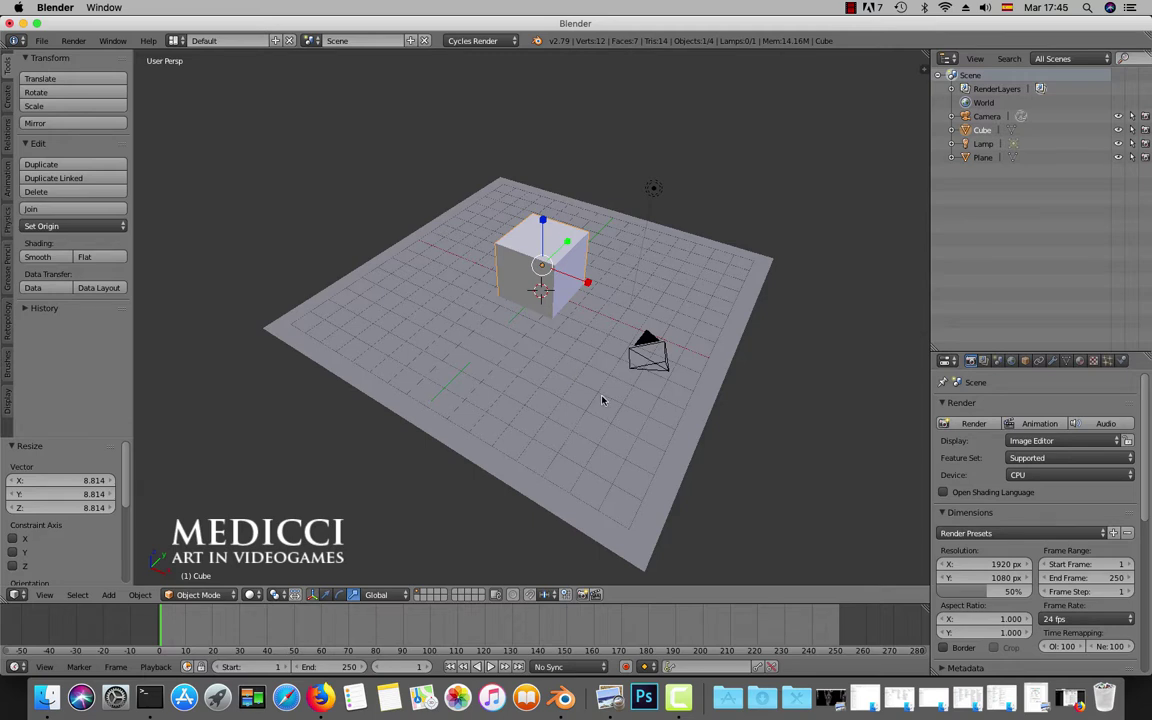
key("g")
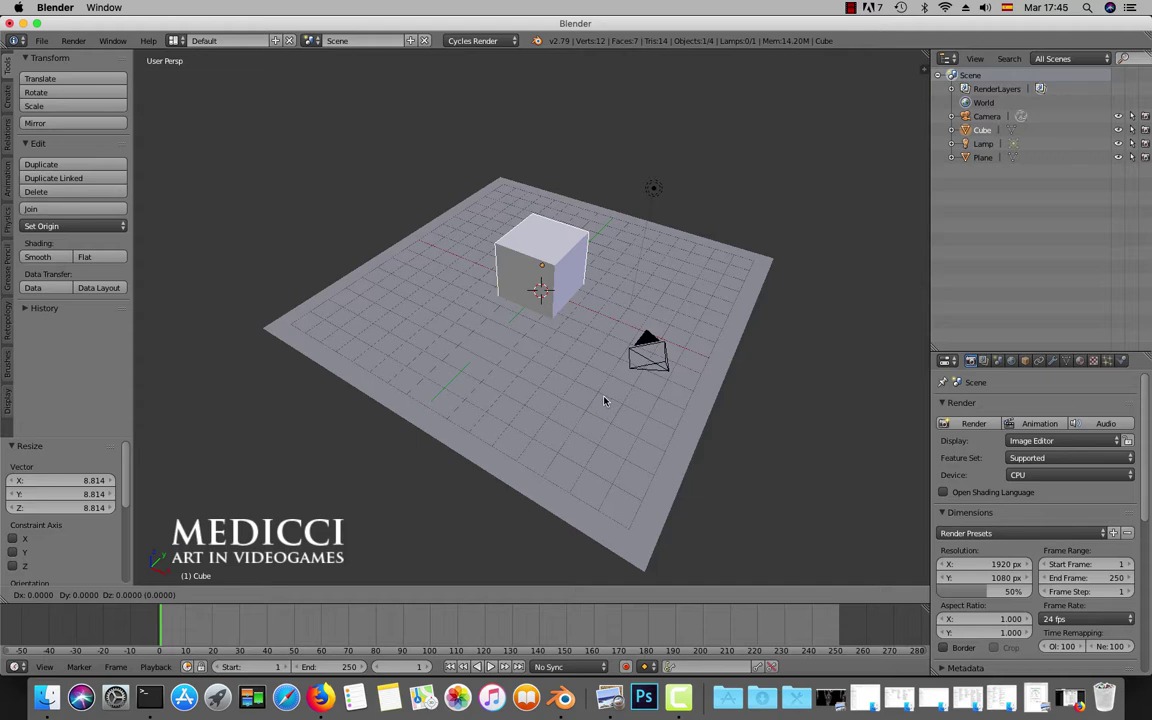
key("Escape")
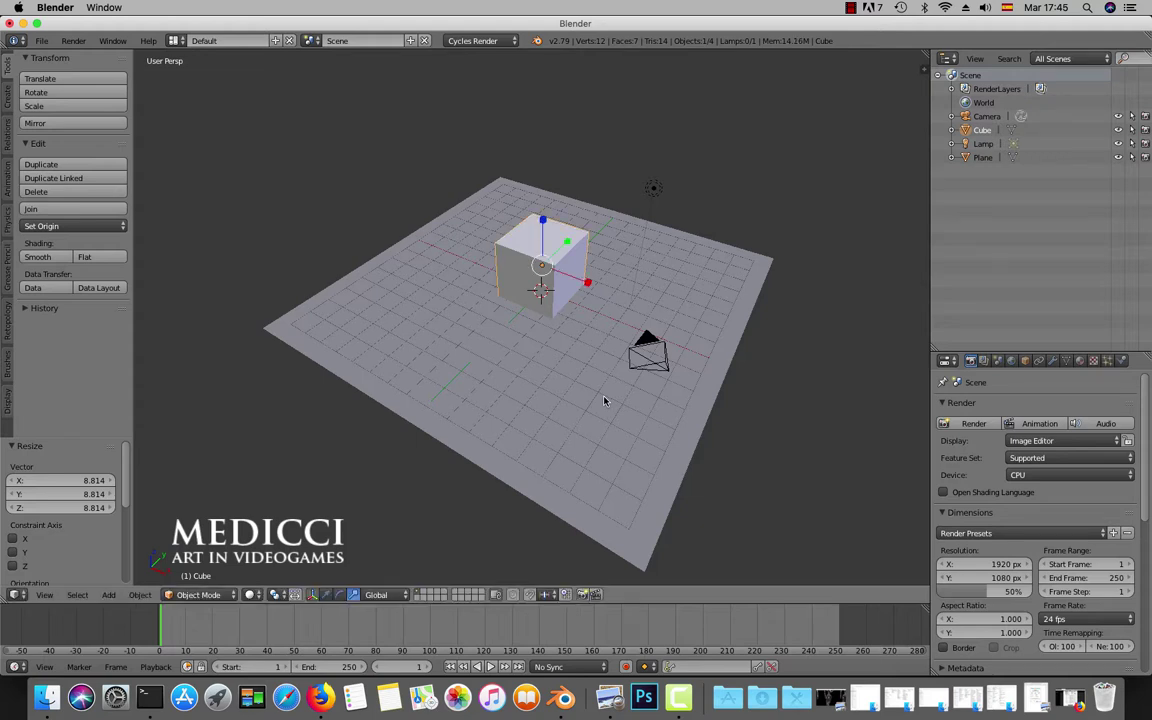
- Move the cube across the plane with the global Z axis locked, by about -6.121 in X and 6.213 in Y
middle_click_drag(603, 401, 591, 399)
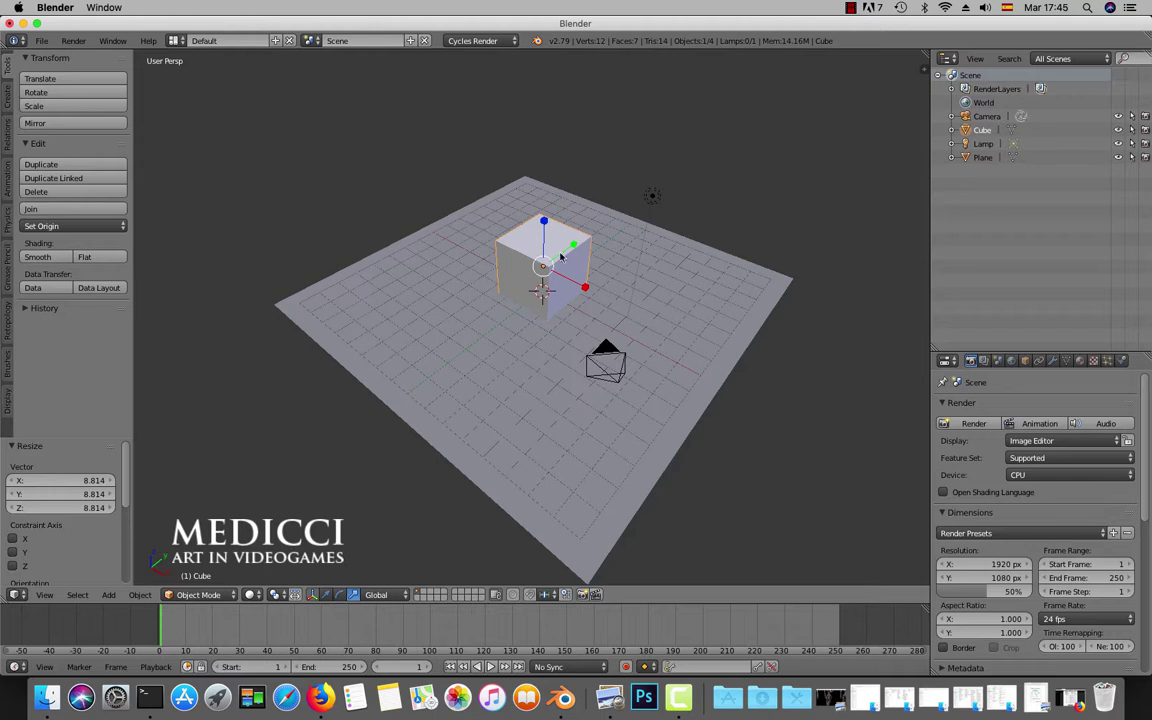
middle_click_drag(562, 256, 609, 291)
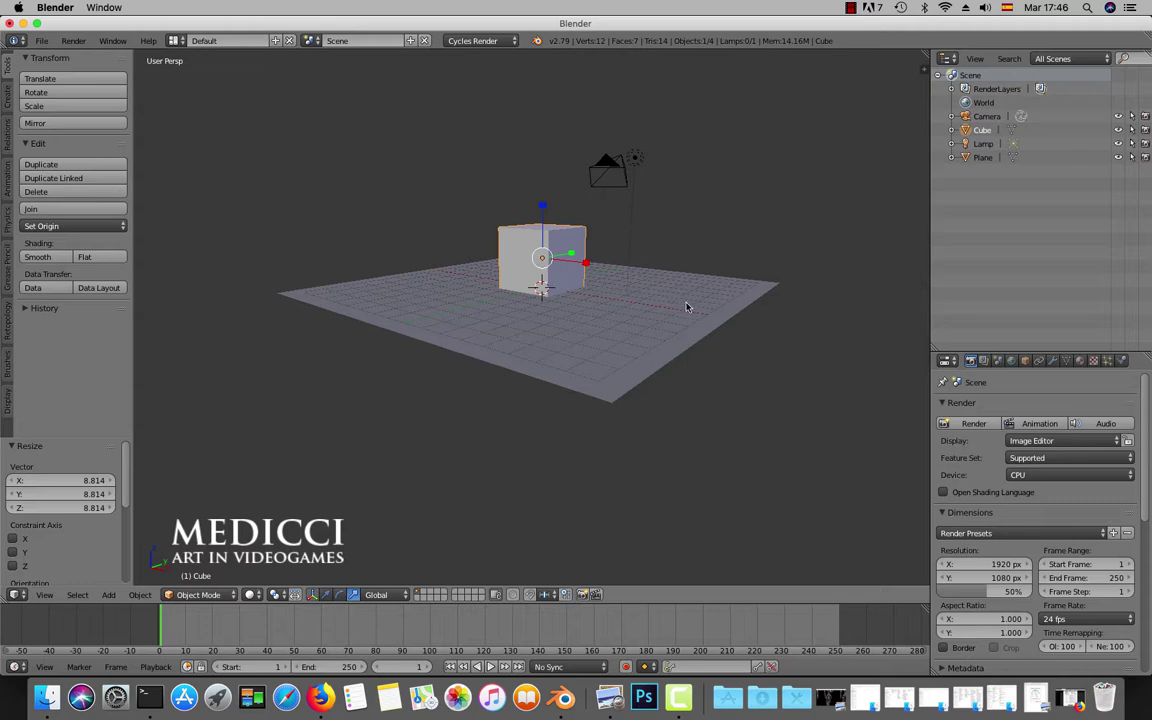
middle_click_drag(492, 270, 580, 274)
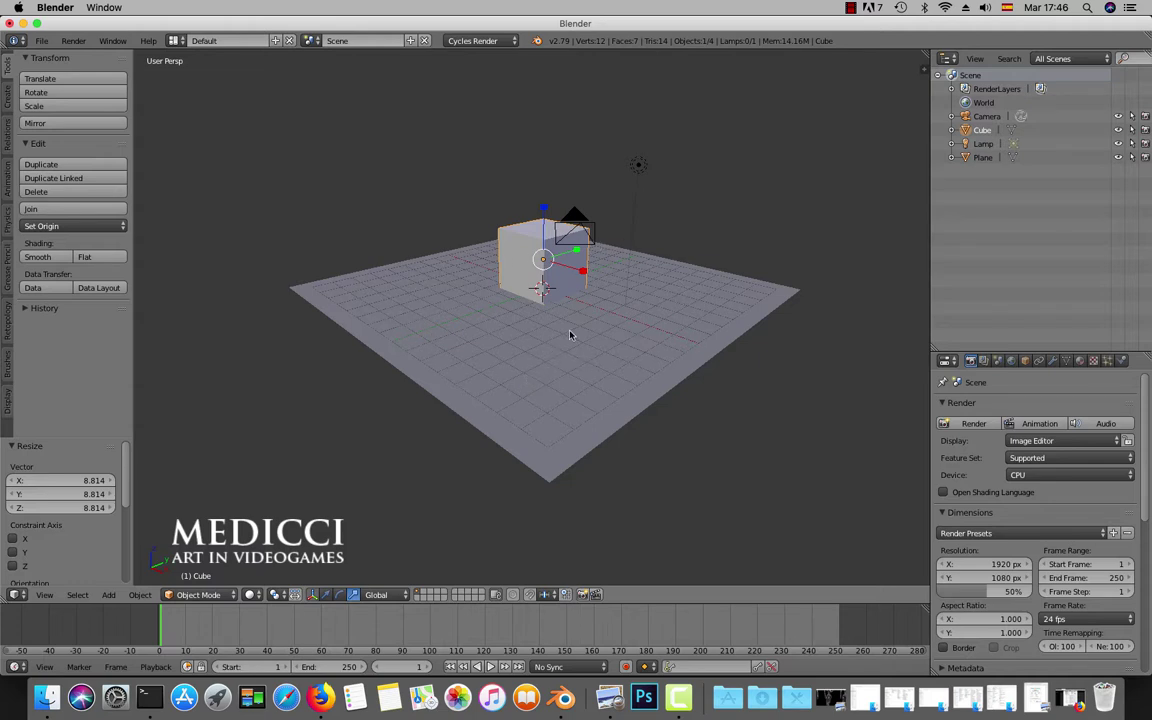
middle_click_drag(570, 335, 571, 354)
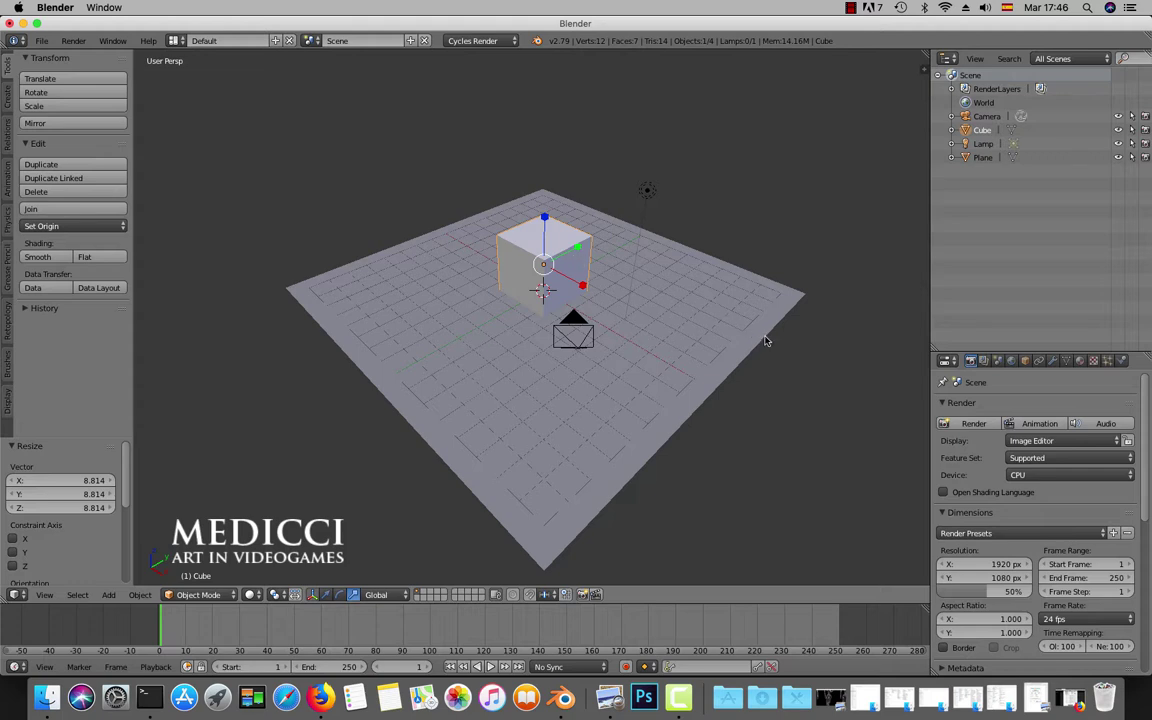
key("g")
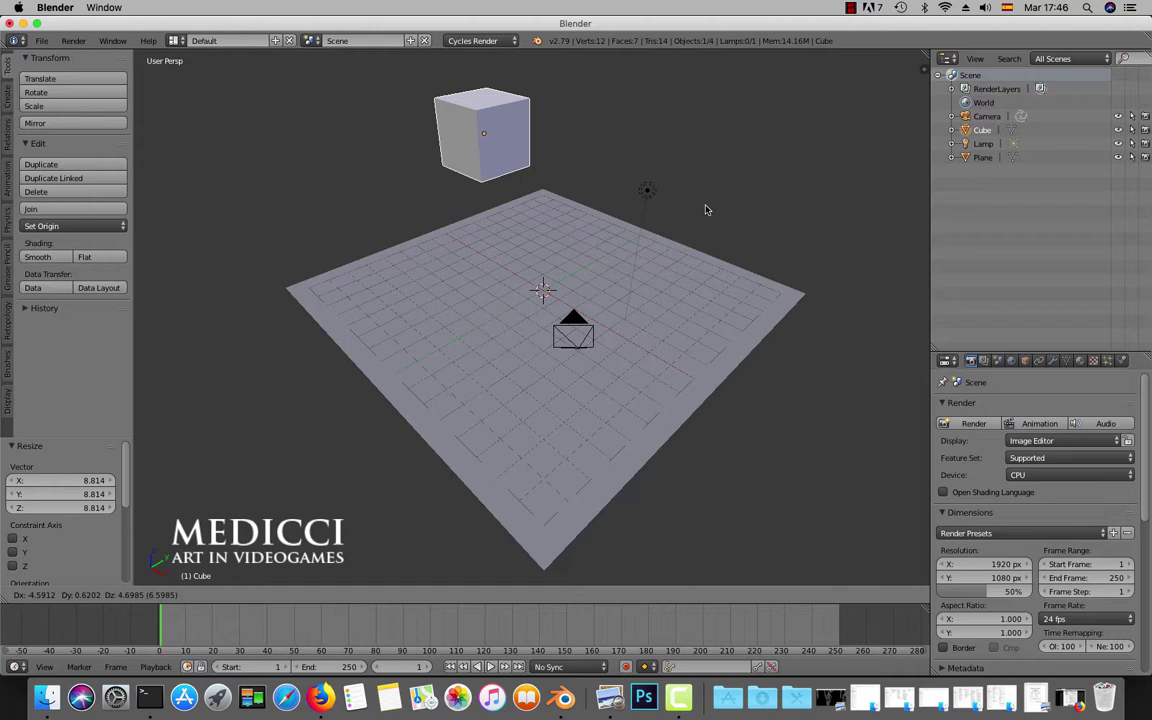
key("shift+z")
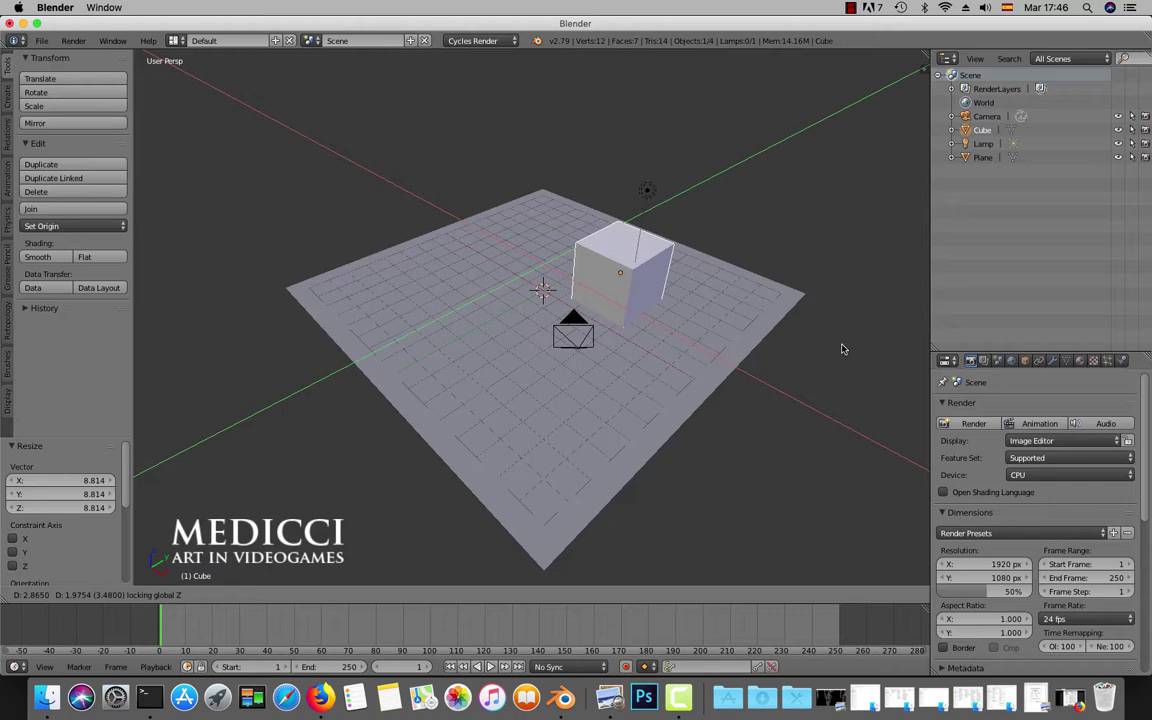
left_click(764, 263)
- Move the cube back toward the plane's middle with Z locked, by about 7.635 in X and -7.126 in Y
middle_click_drag(663, 463, 492, 343)
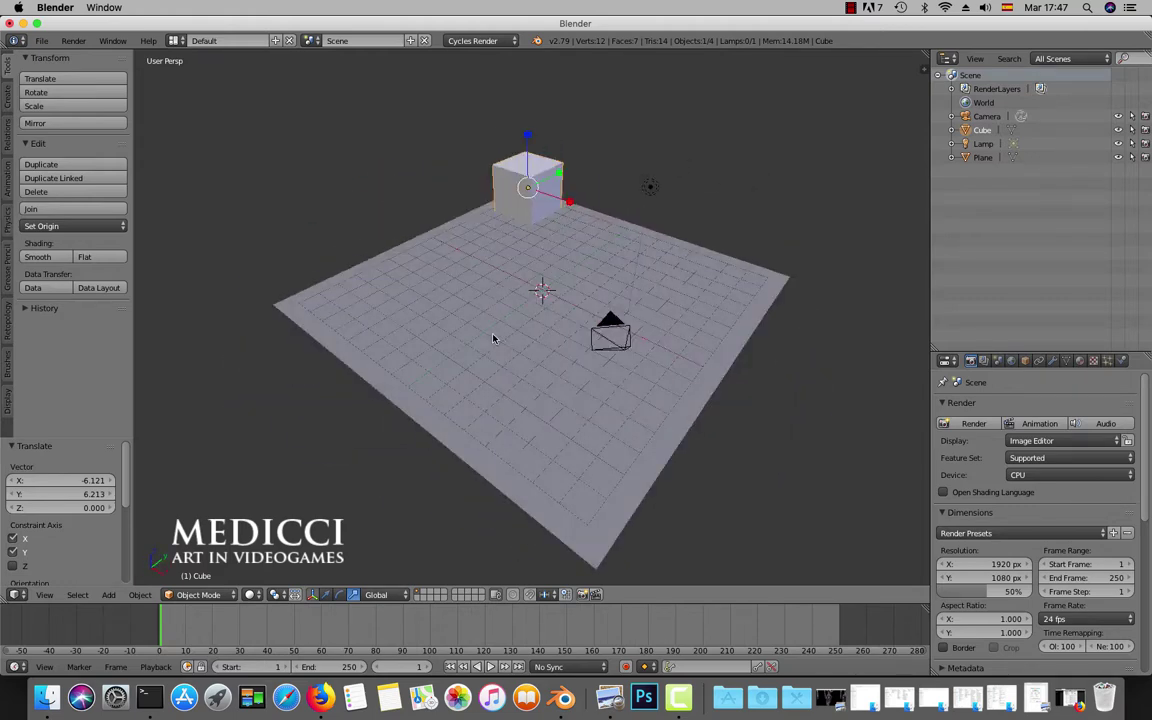
key("g")
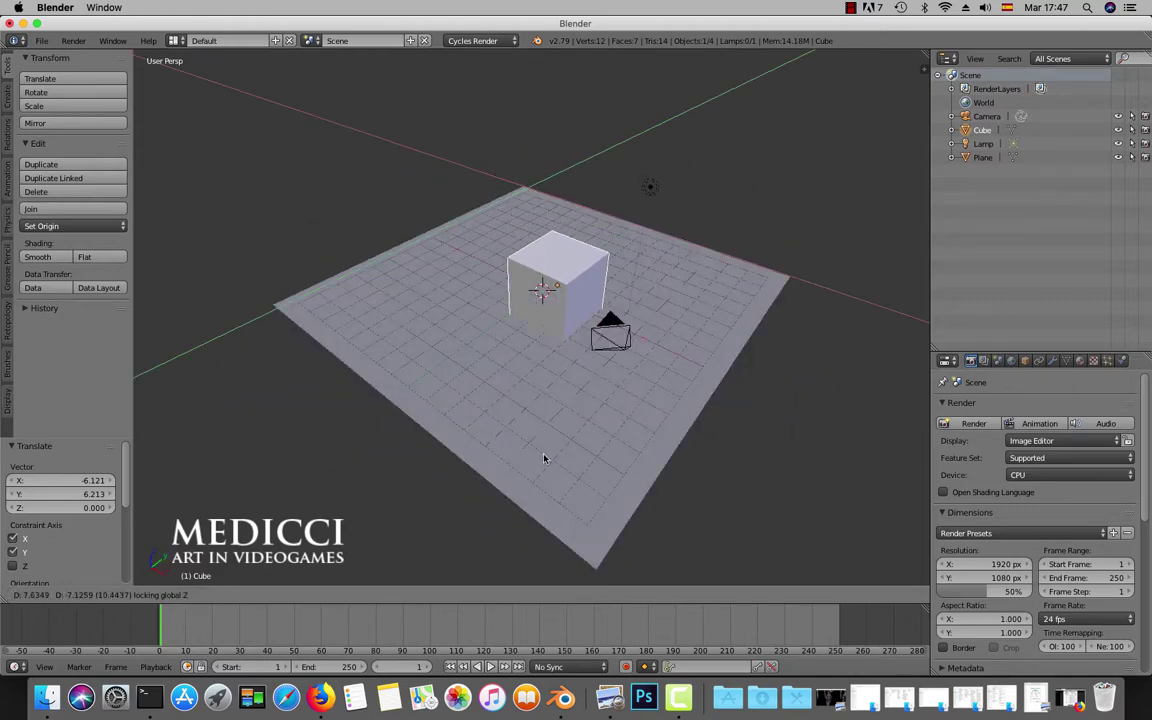
left_click(547, 462)
- Try scaling the cube only in X and Y by locking the global Z axis, and cancel the scaling
key("s")
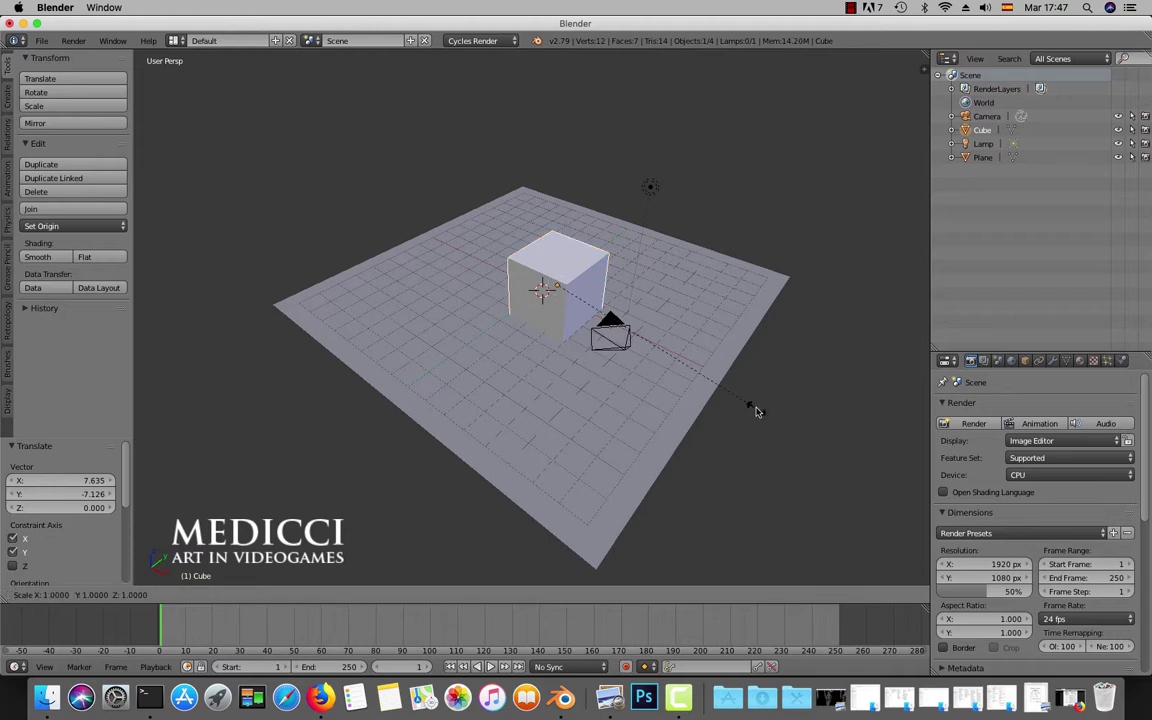
key("shift+z")
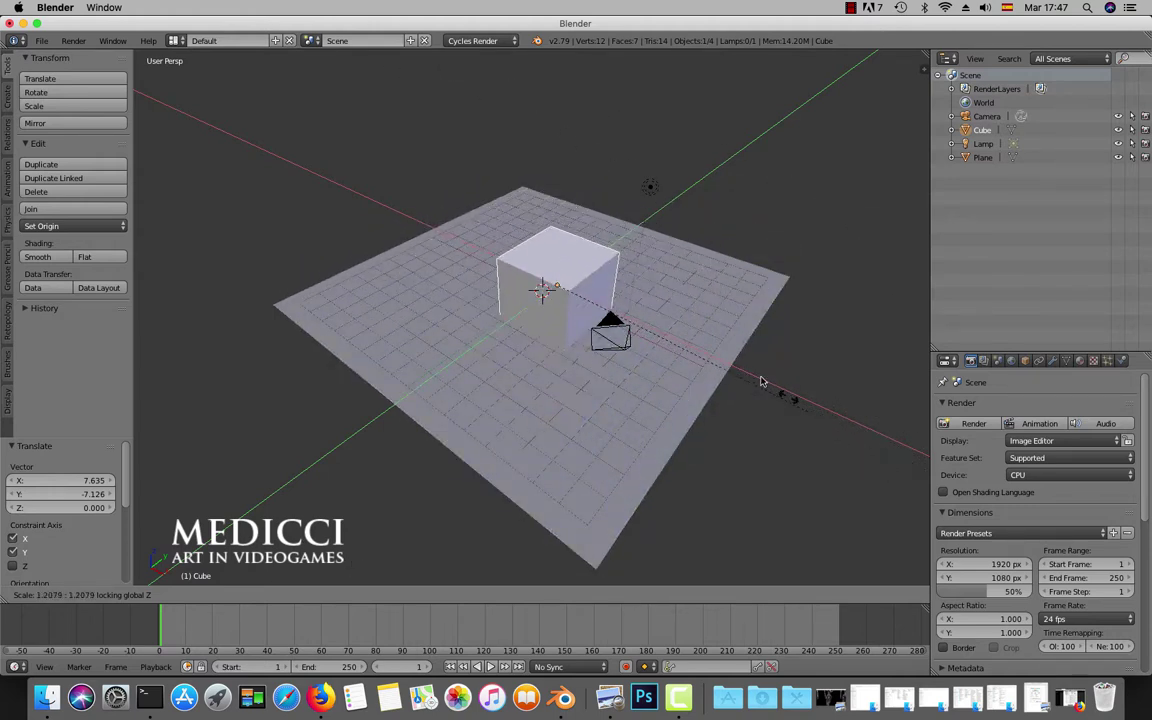
key("Escape")
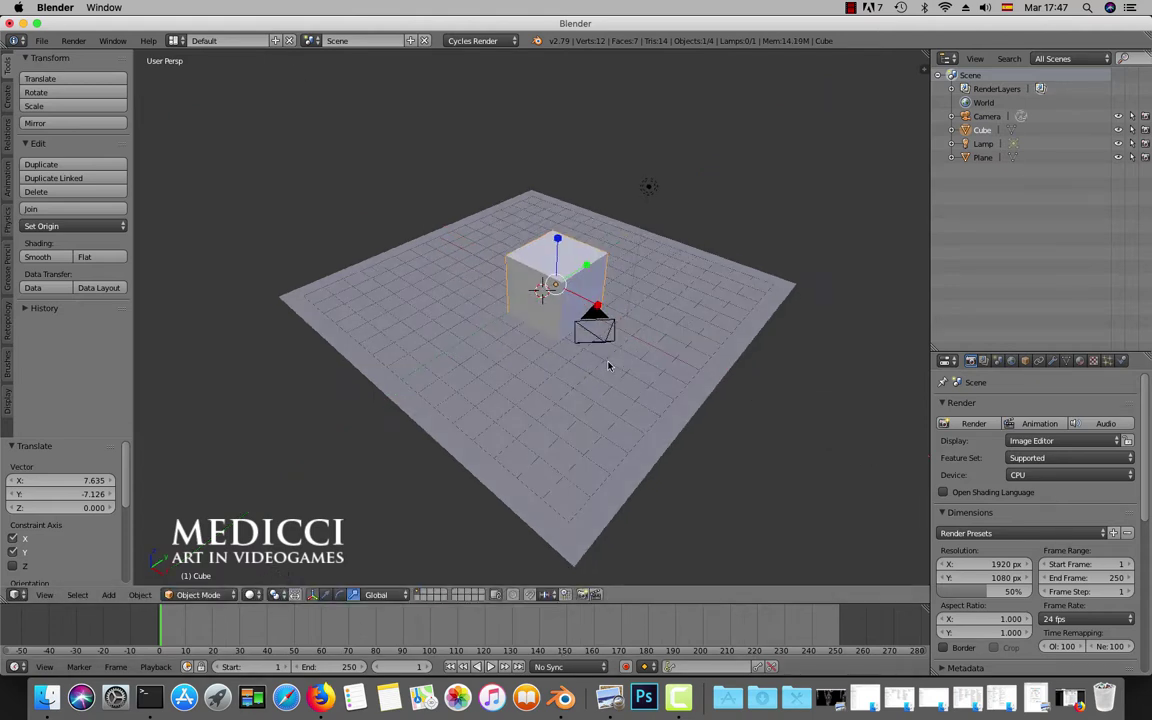